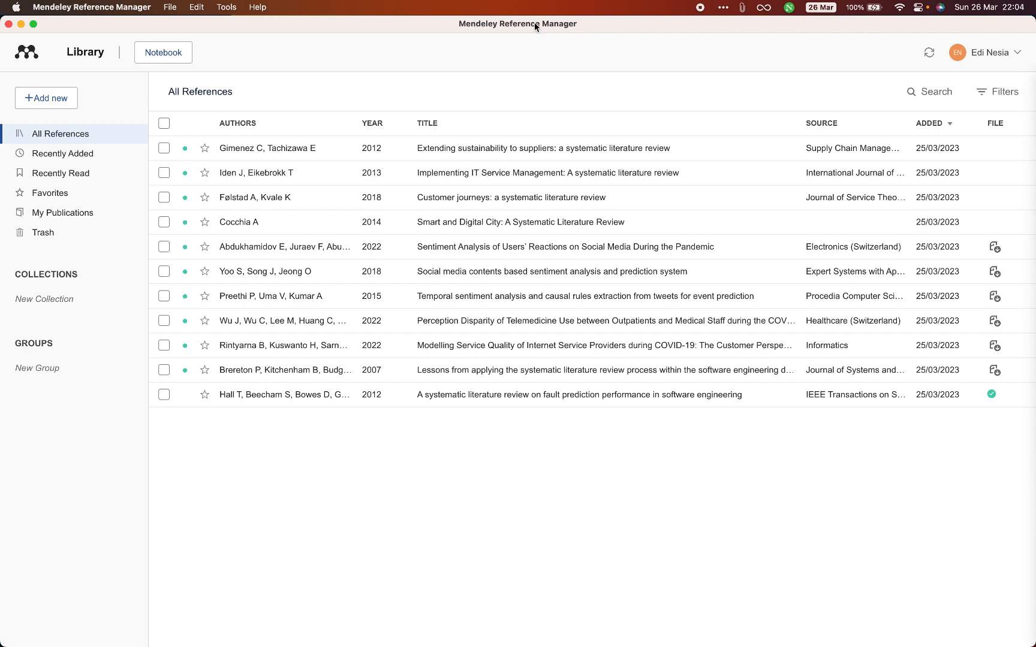
- Switch to Word, examine the document's two software engineering paragraphs, and return to Mendeley Reference Manager
key("super+Tab")
key("super+Tab")
key("super+Tab")
key("super+Tab")
key("super+Tab")
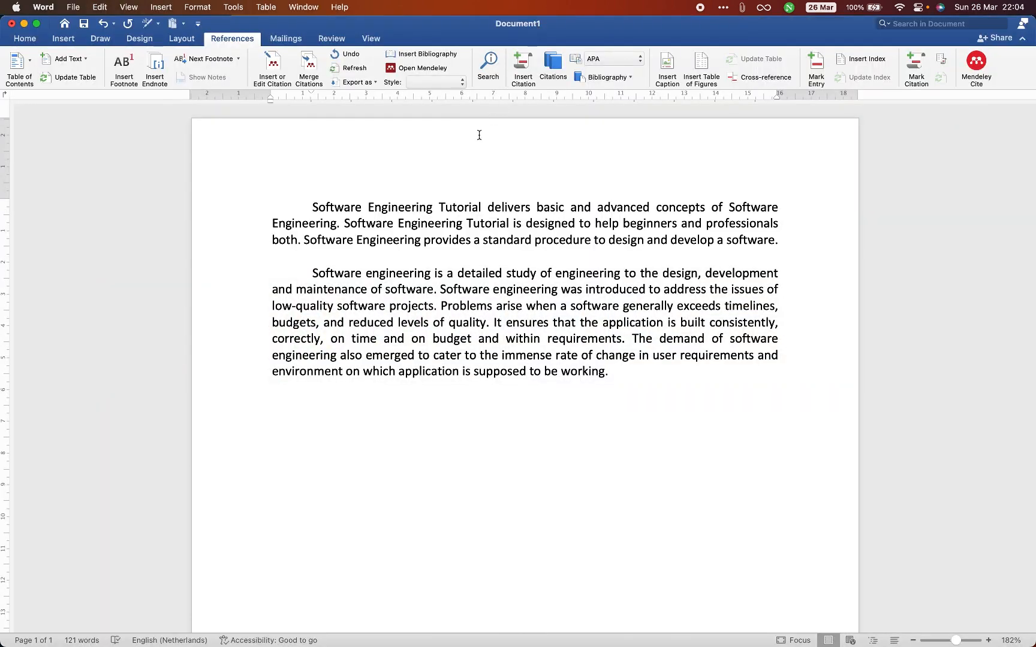
triple_click(421, 210)
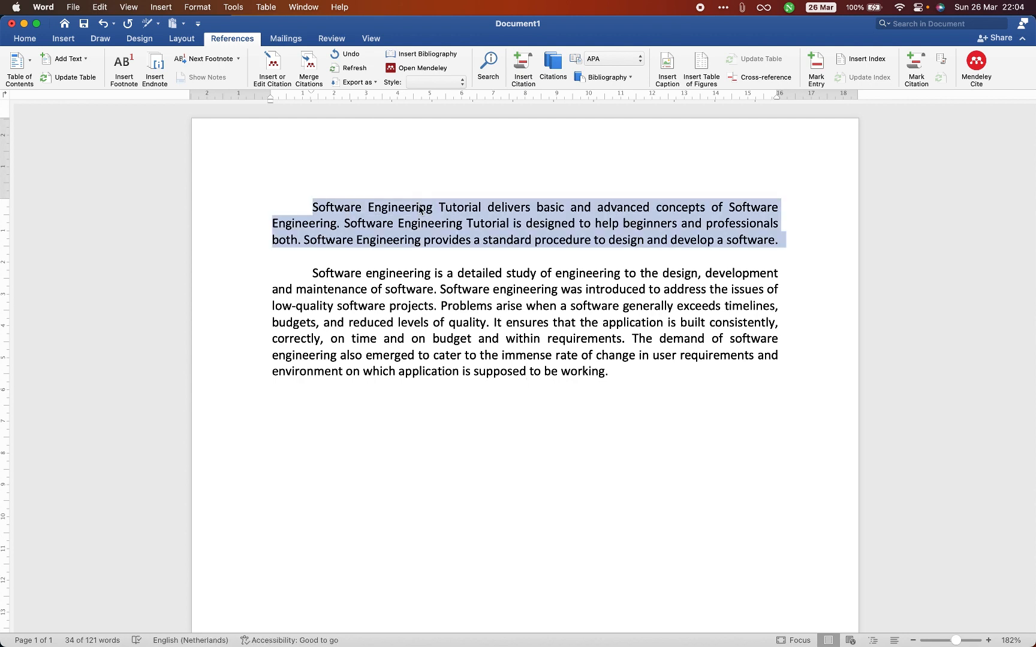
double_click(401, 324)
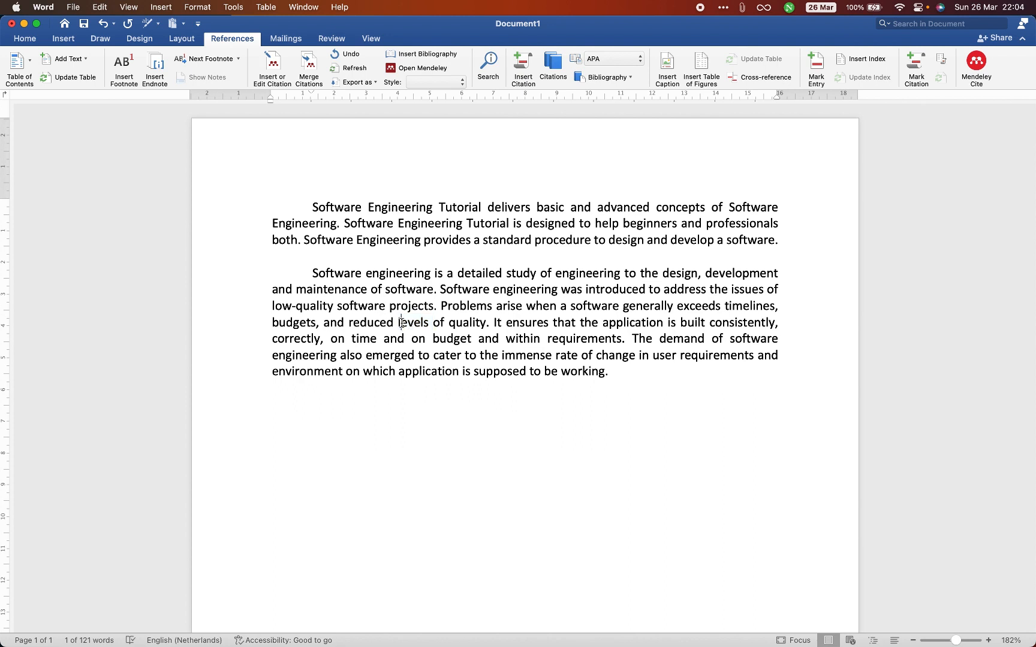
triple_click(401, 324)
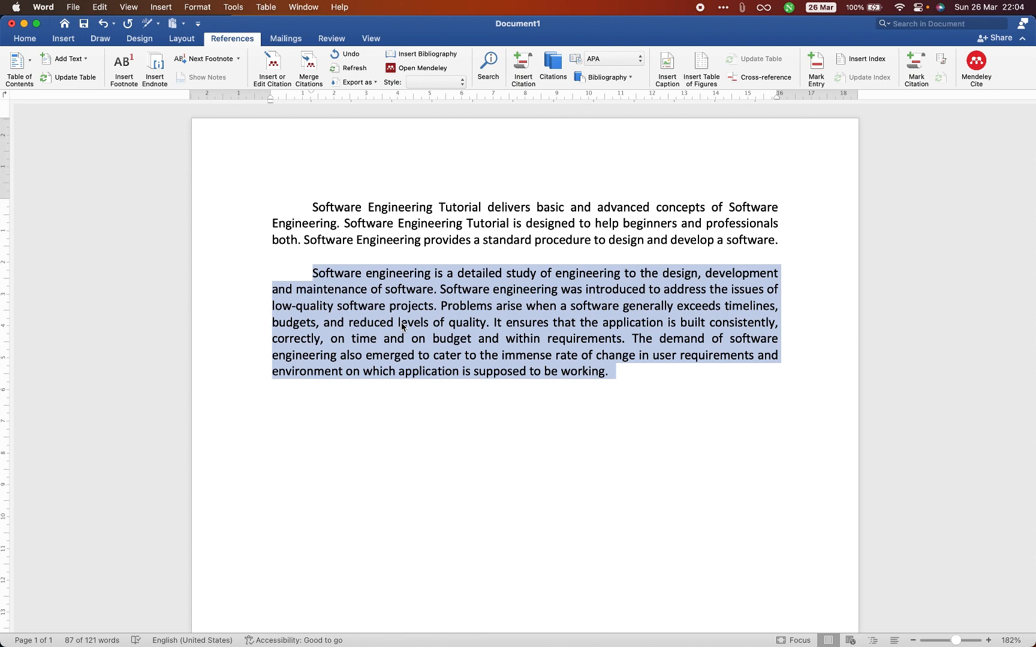
key("super+Tab")
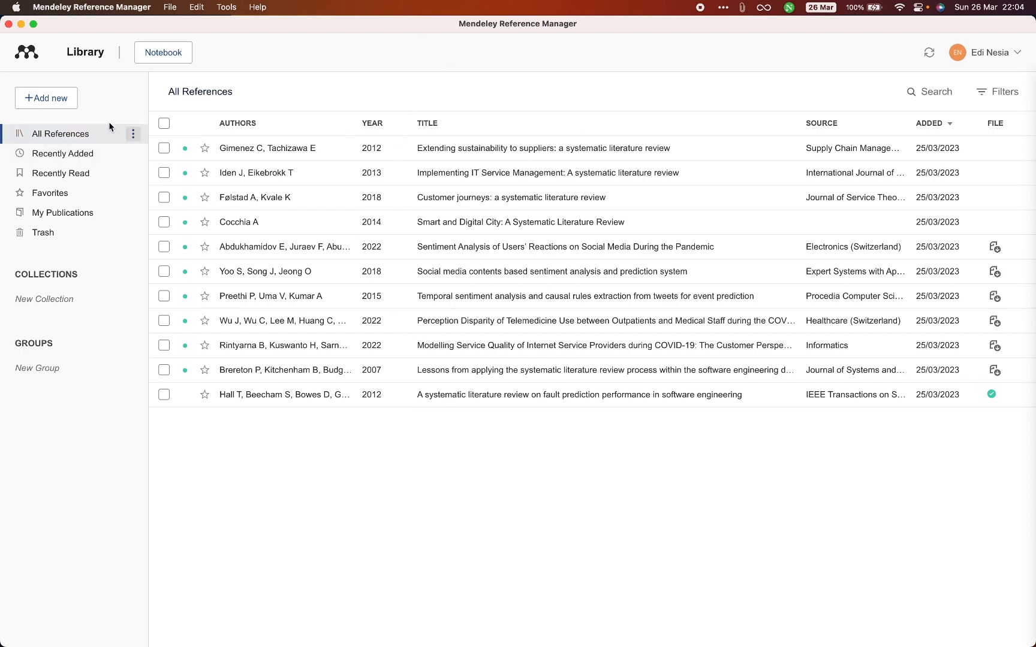
left_click(49, 102)
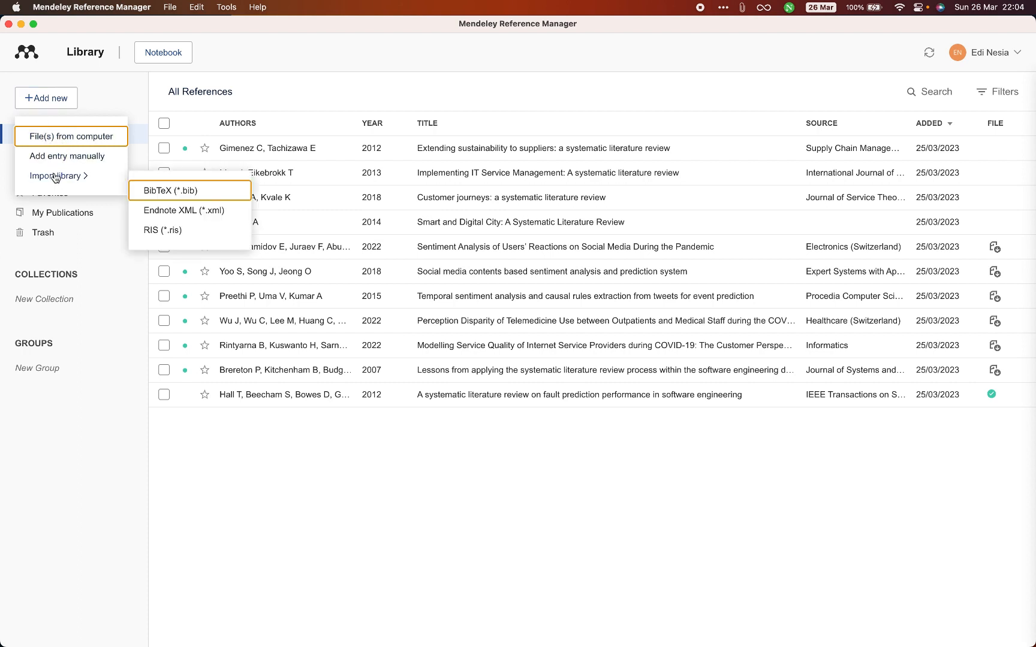
left_click(58, 99)
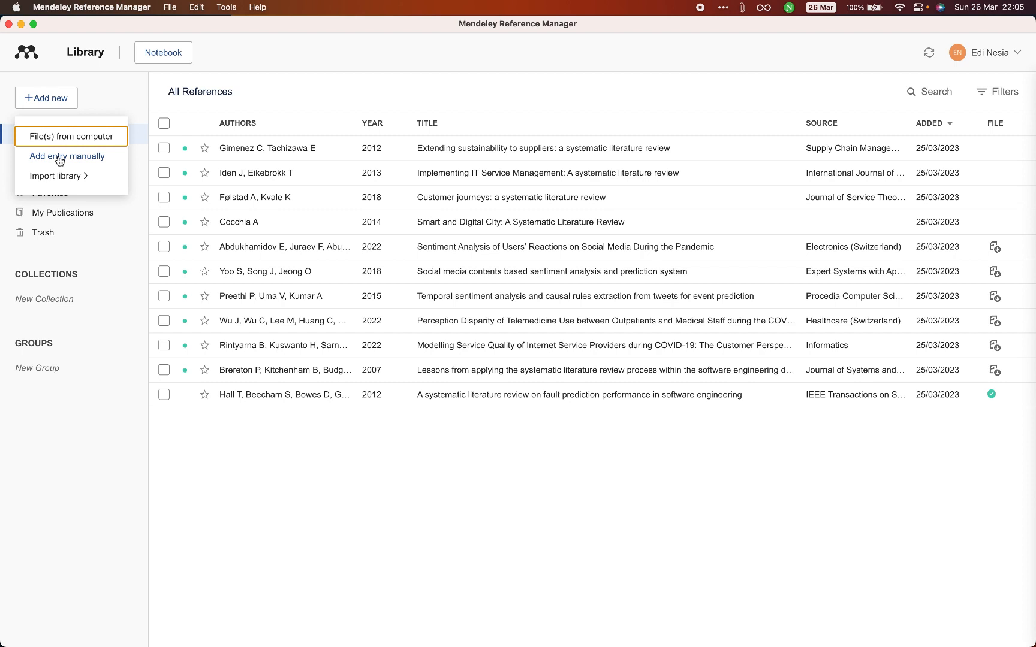
mouse_move(57, 182)
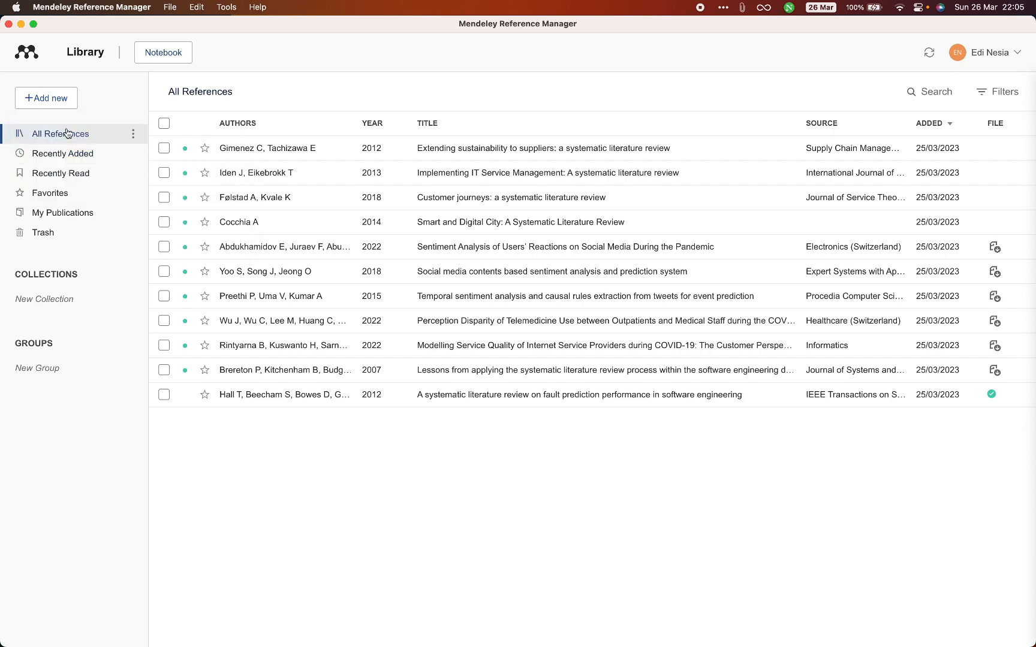
left_click(58, 96)
left_click(67, 140)
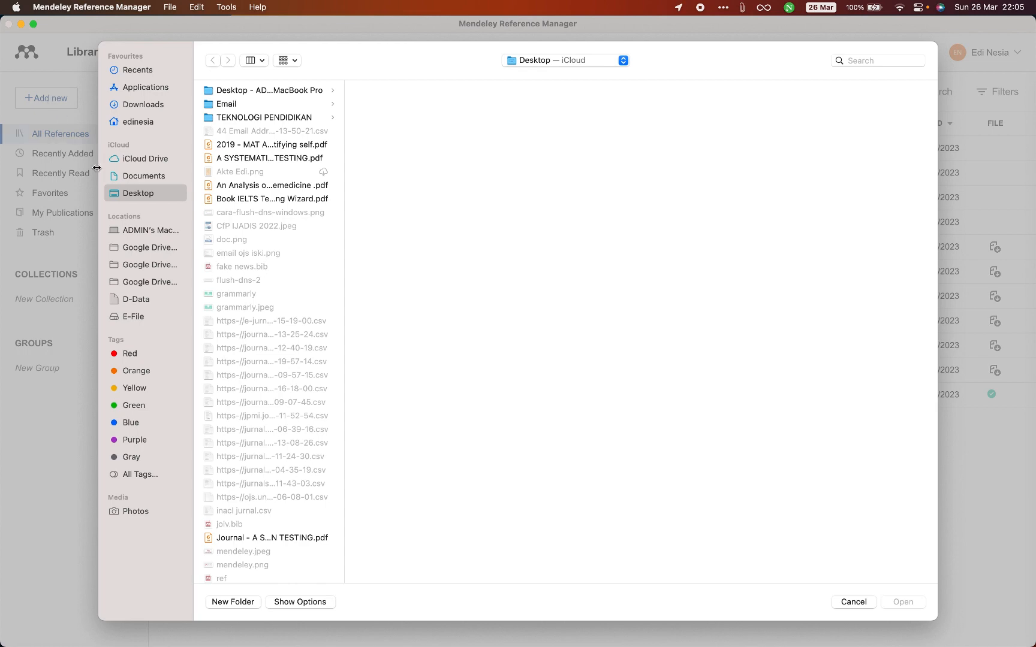
left_click(853, 603)
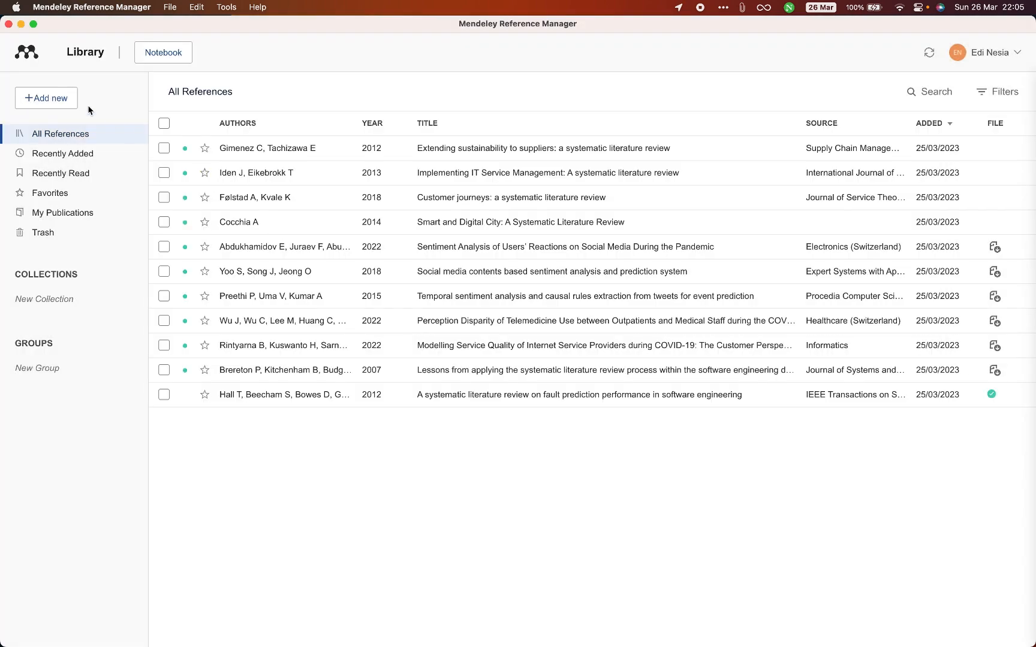
- Import the "An Analysis on Use of Deep Learning" telemedicine PDF from the Desktop folder into the reference library
left_click(59, 99)
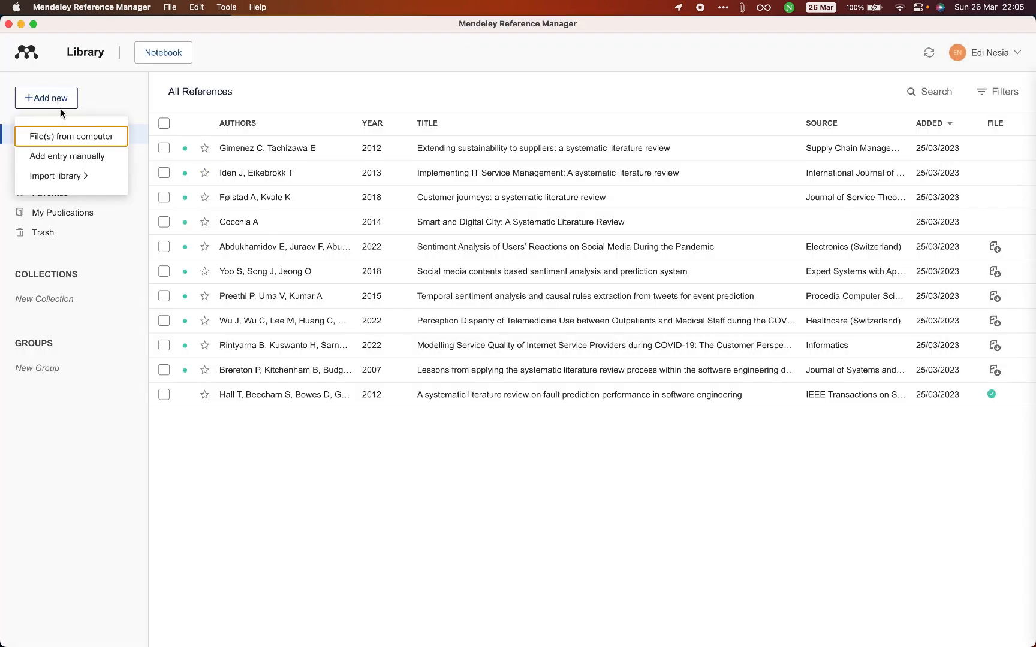
left_click(66, 139)
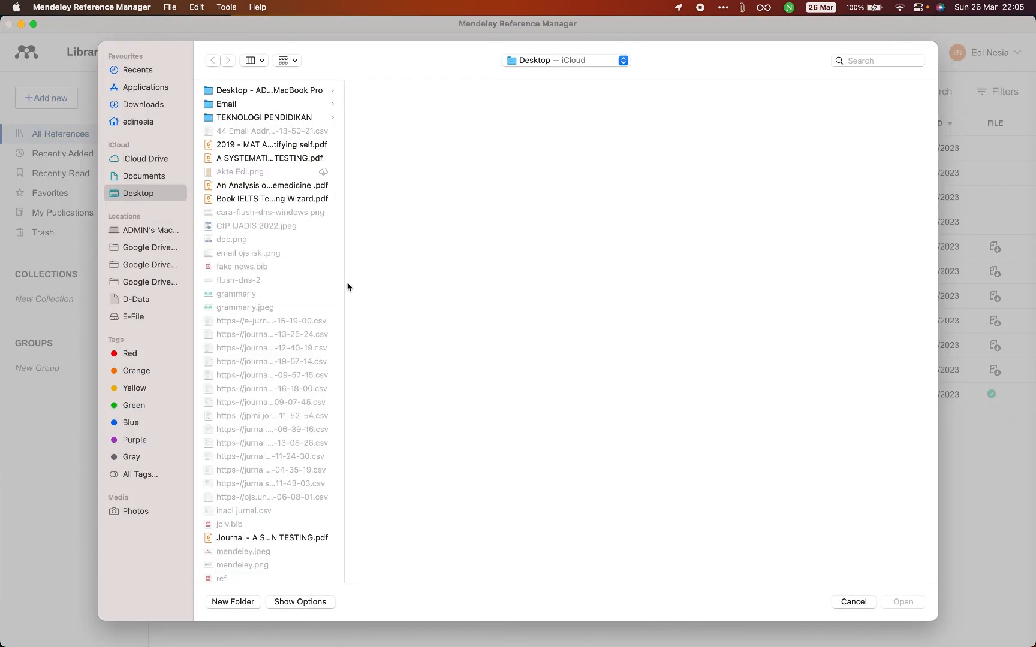
left_click_drag(345, 286, 506, 289)
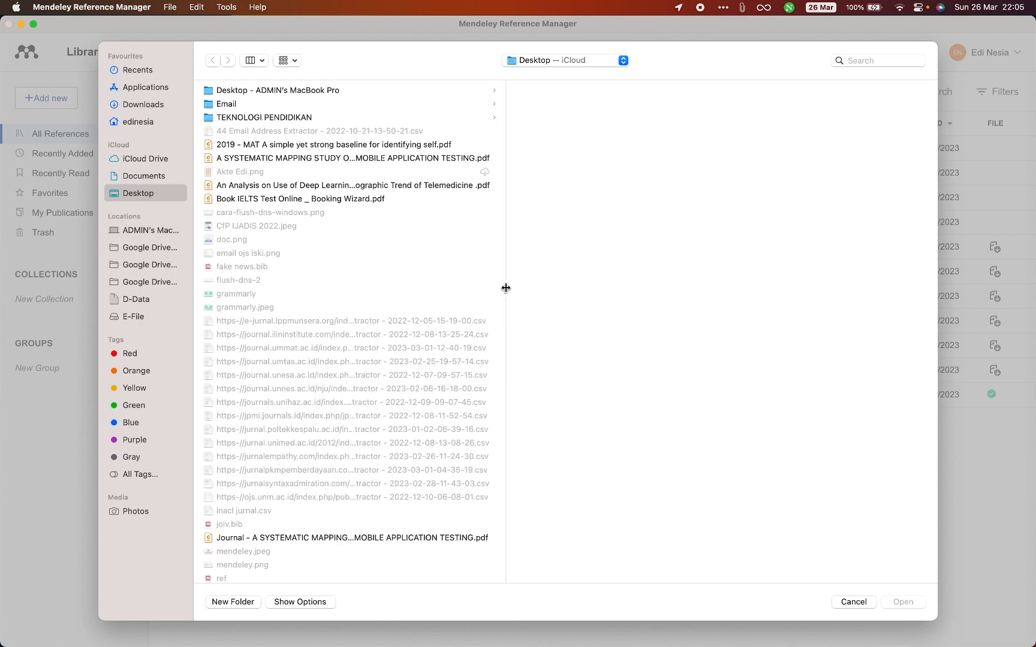
left_click(397, 159)
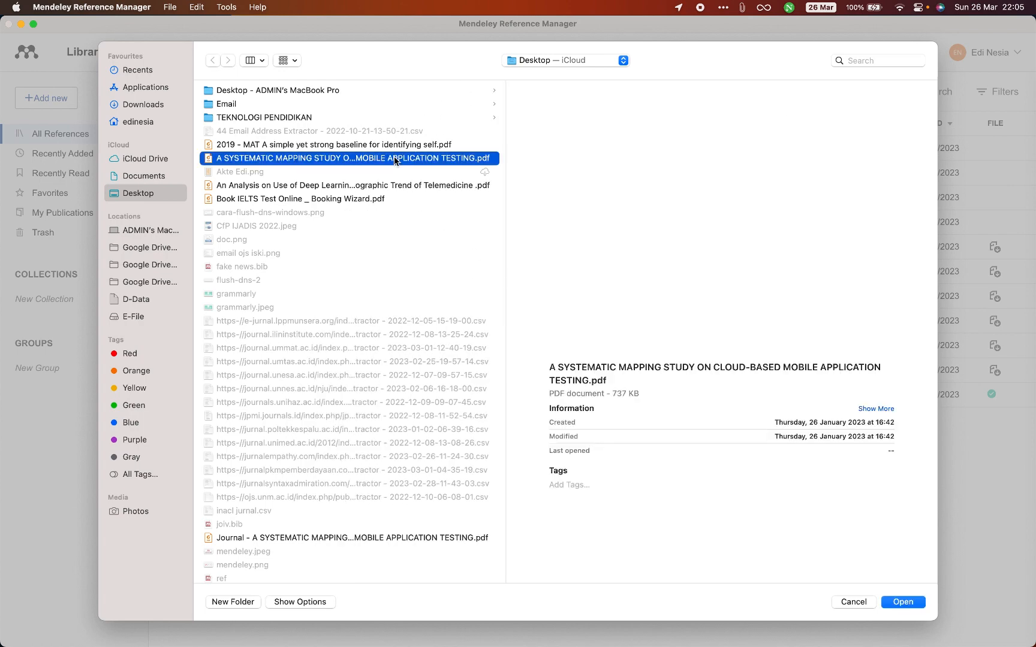
left_click(387, 187)
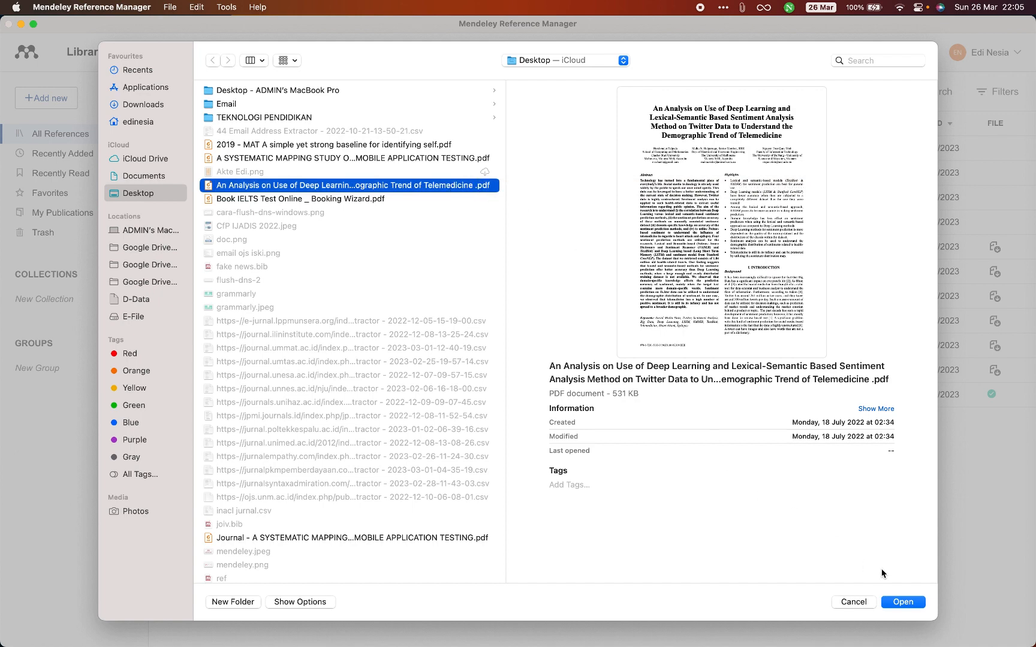
left_click(893, 603)
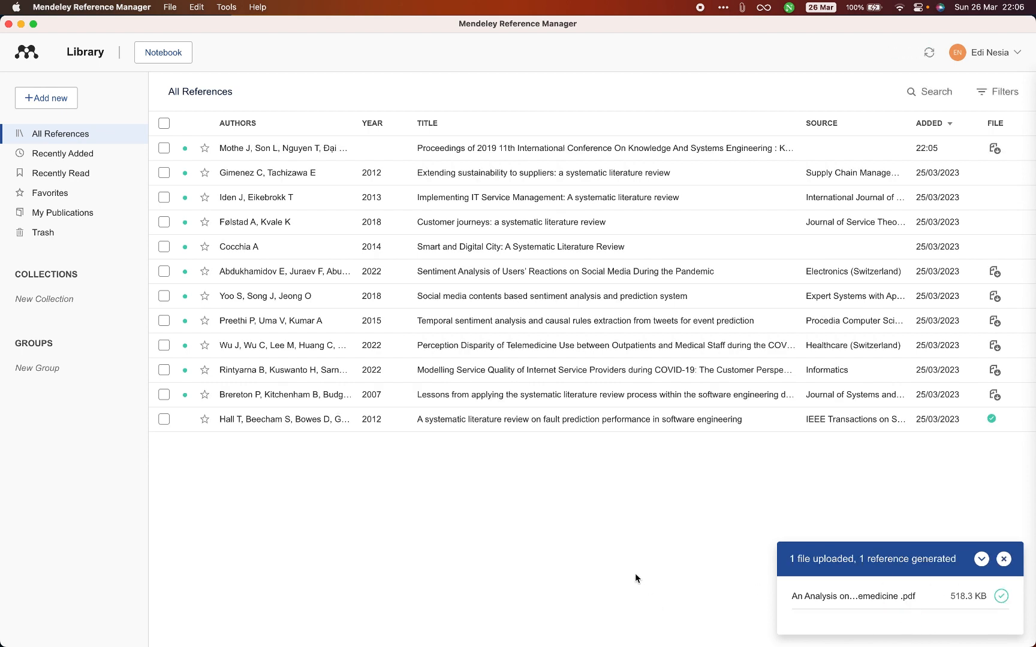
- Open the newly imported "Proceedings of 2019 11th International Conference" reference and view its attached PDF alongside its details
left_click(551, 148)
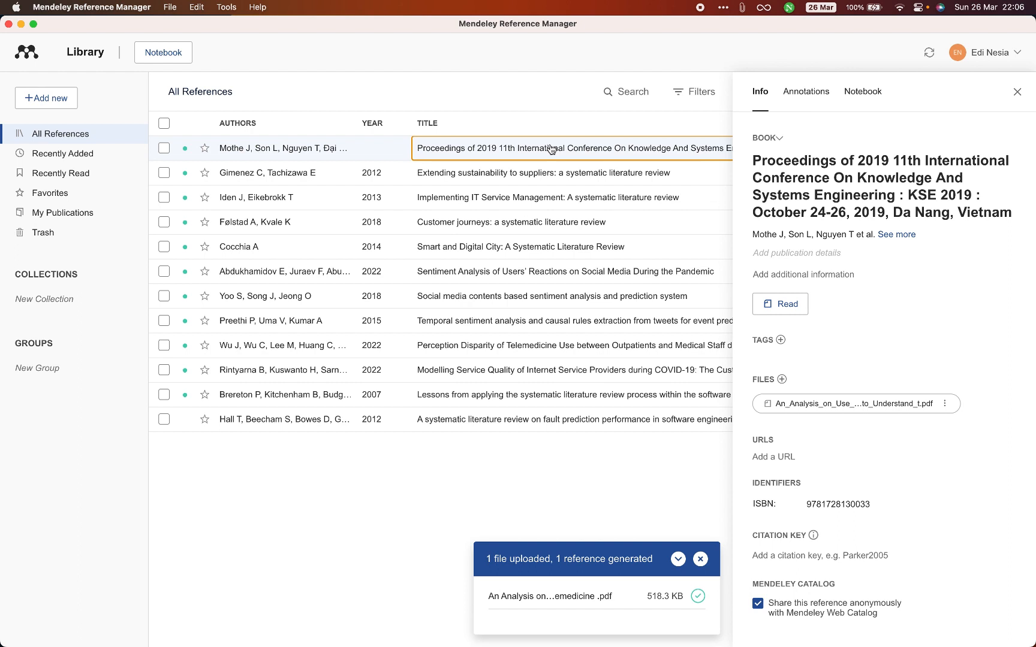
double_click(551, 148)
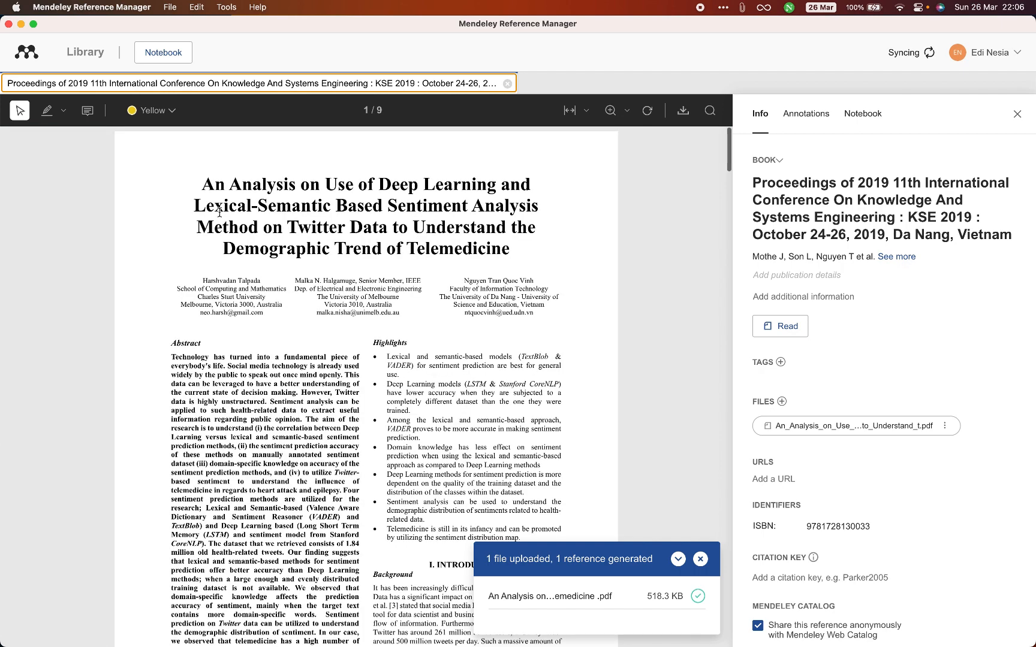
left_click_drag(204, 186, 508, 250)
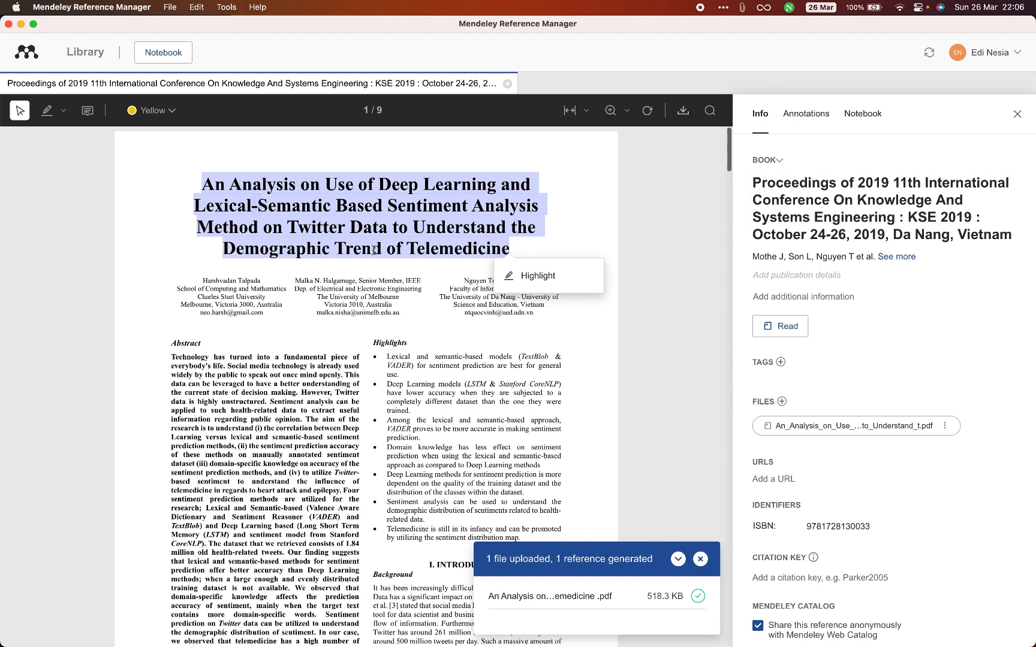
right_click(374, 231)
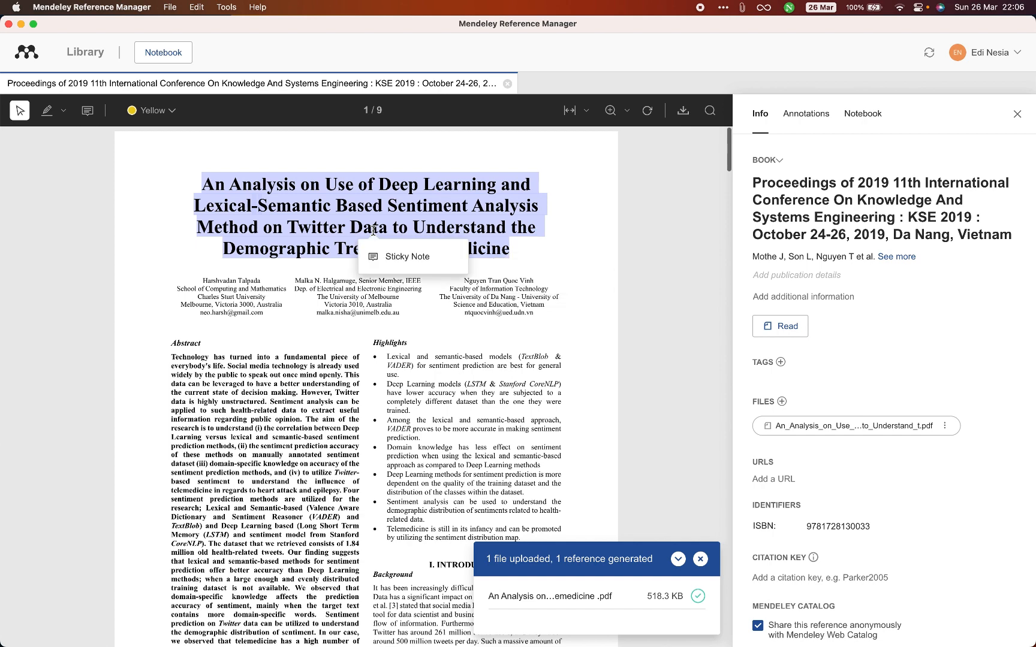
left_click(372, 228)
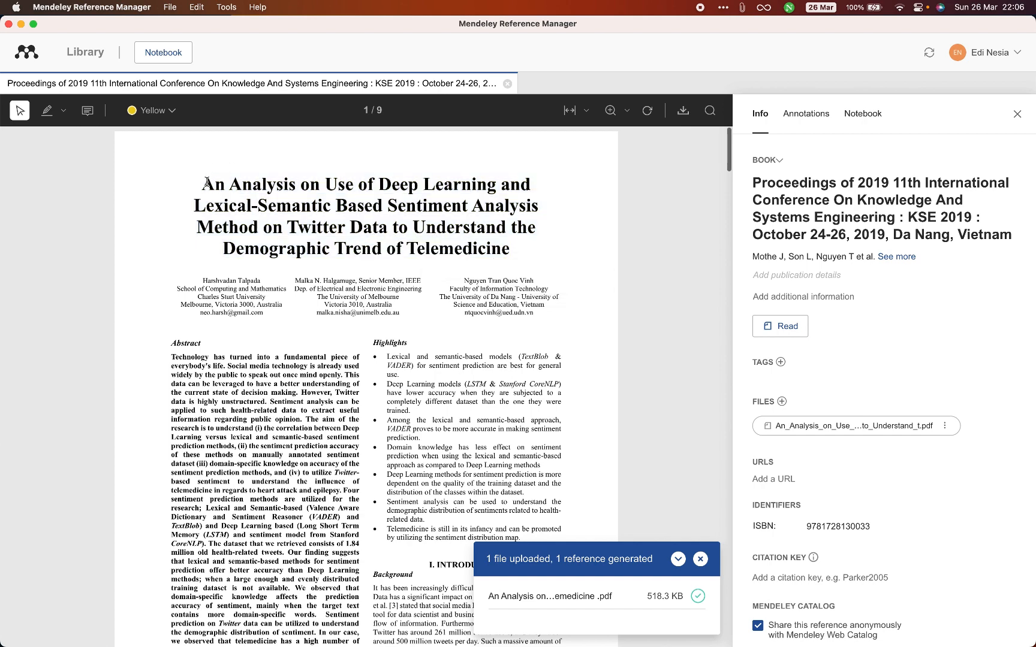
- Replace the reference's title with the full paper title copied from the PDF, "An Analysis on Use of Deep Learning and Lexical-Semantic Based Sentiment Analysis..."
left_click_drag(206, 183, 506, 251)
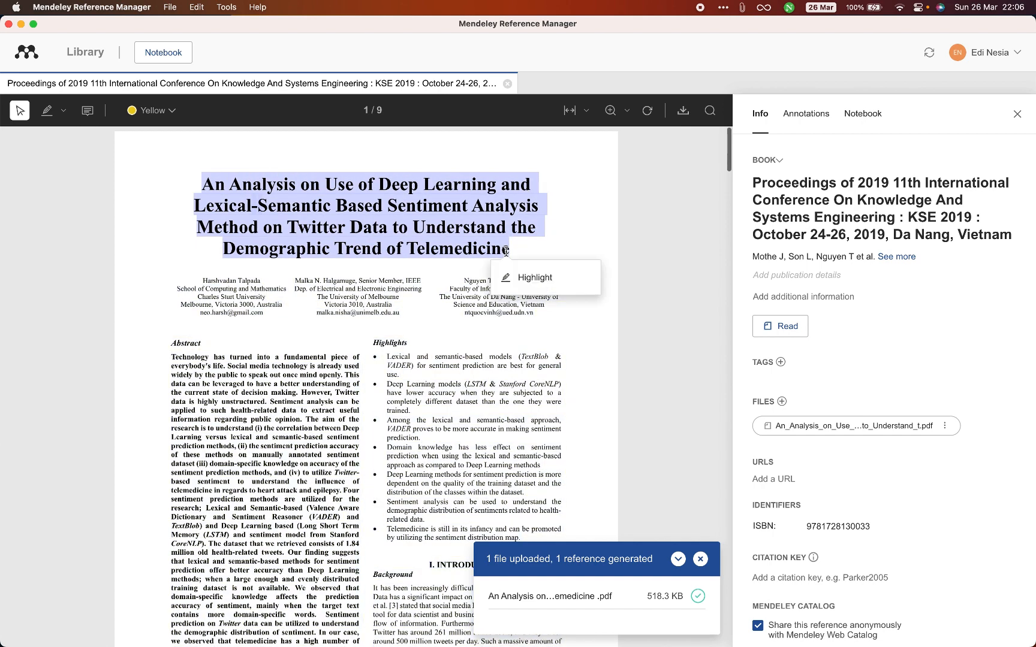
key("super+c")
left_click(886, 218)
key("super+a")
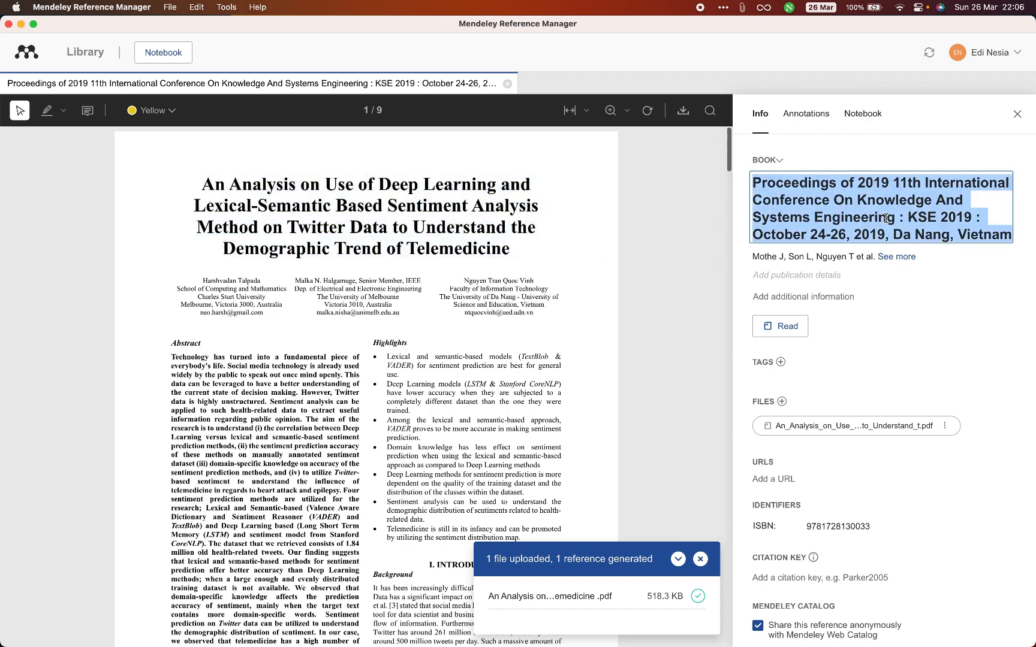
key("BackSpace")
key("super+v")
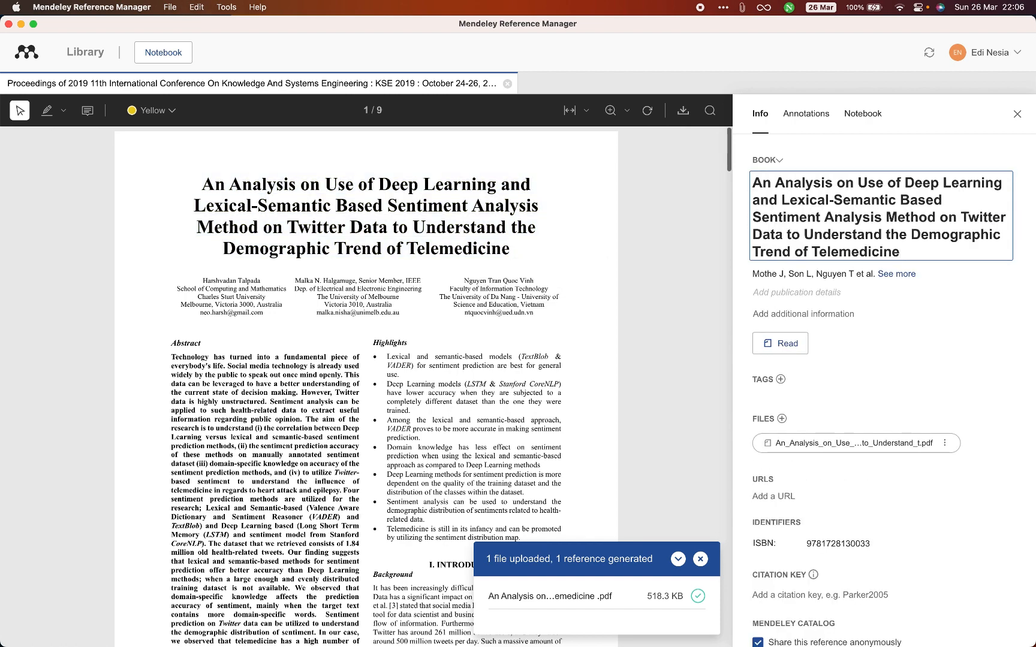
left_click(957, 196)
key("Delete")
left_click(927, 279)
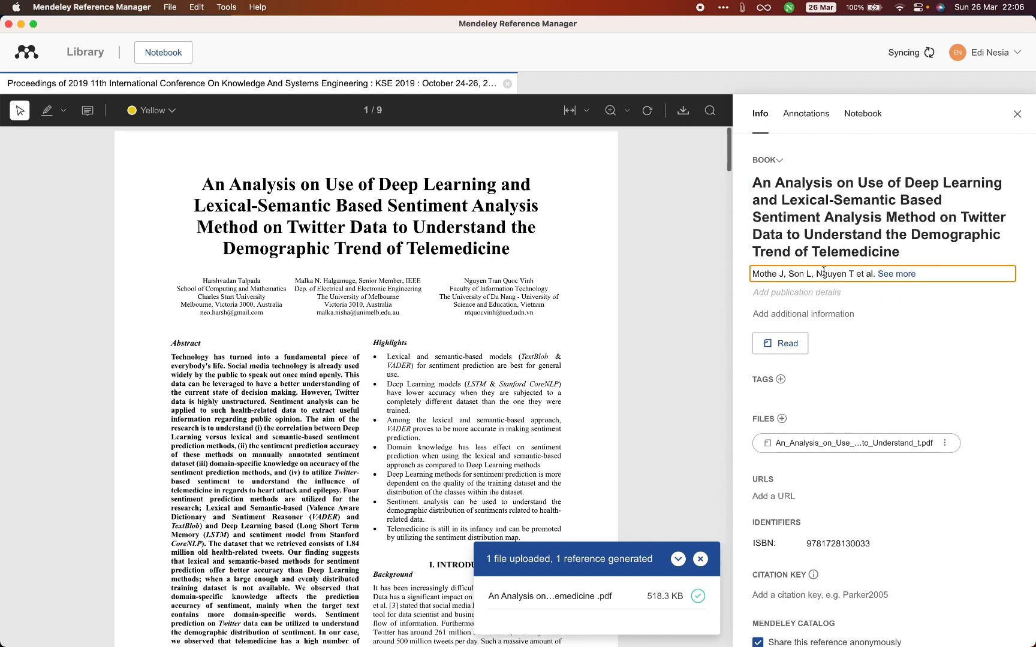
- Try to replace the first entry in the reference's author list with the first author's name copied from the PDF
left_click(897, 274)
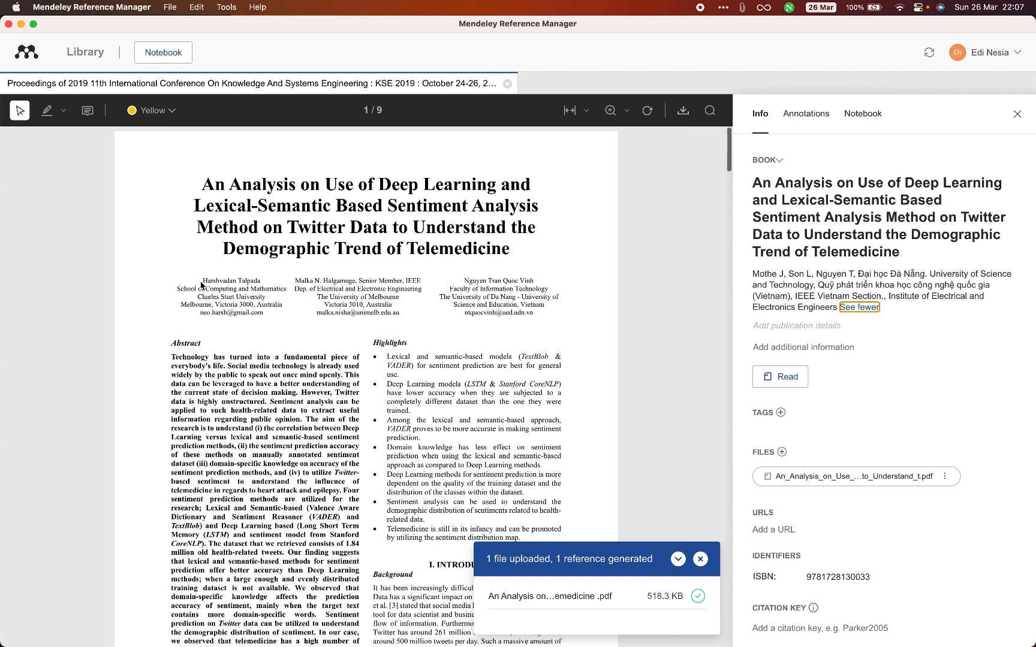
left_click_drag(204, 280, 260, 282)
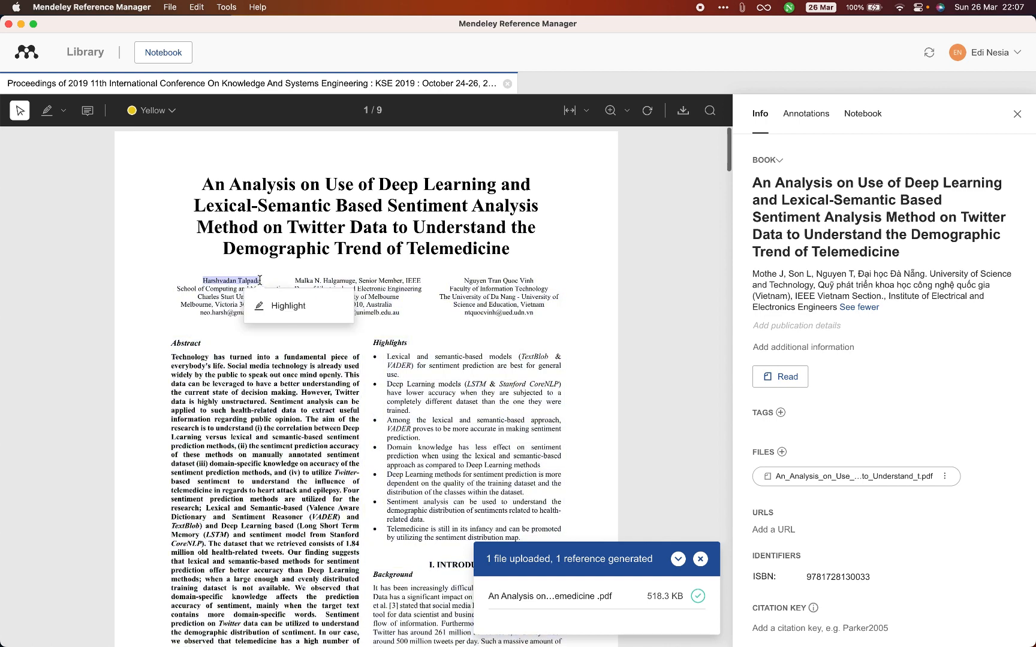
left_click(816, 293)
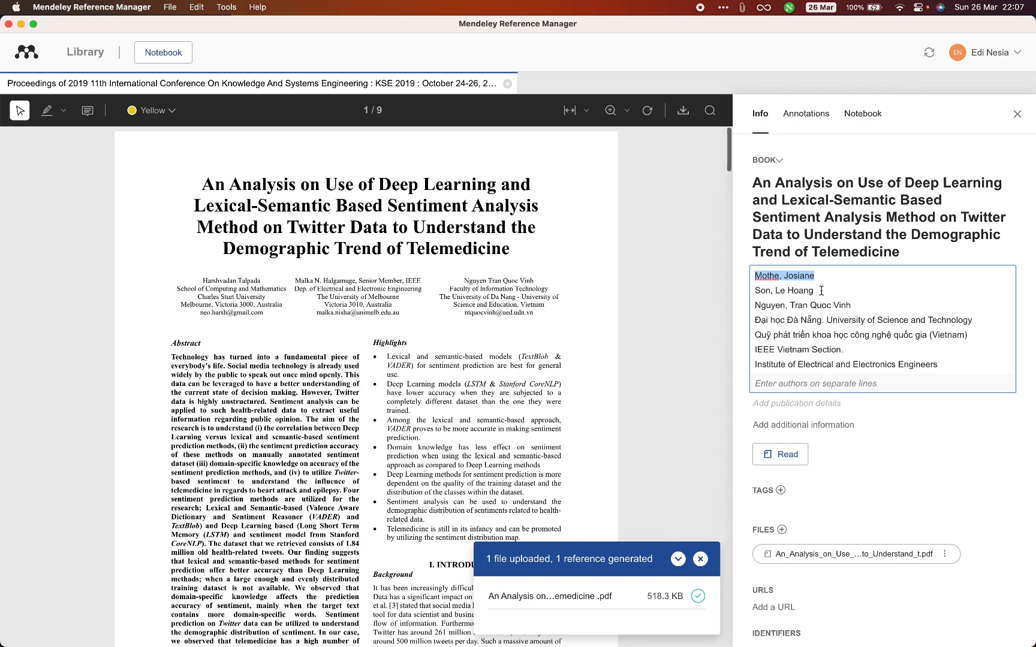
left_click(821, 324)
left_click_drag(815, 276, 762, 277)
key("BackSpace")
key("BackSpace")
key("super+v")
triple_click(804, 278)
key("BackSpace")
key("super+v")
double_click(824, 276)
key("BackSpace")
key("BackSpace")
key("BackSpace")
key("super+shift+Left")
left_click(203, 287)
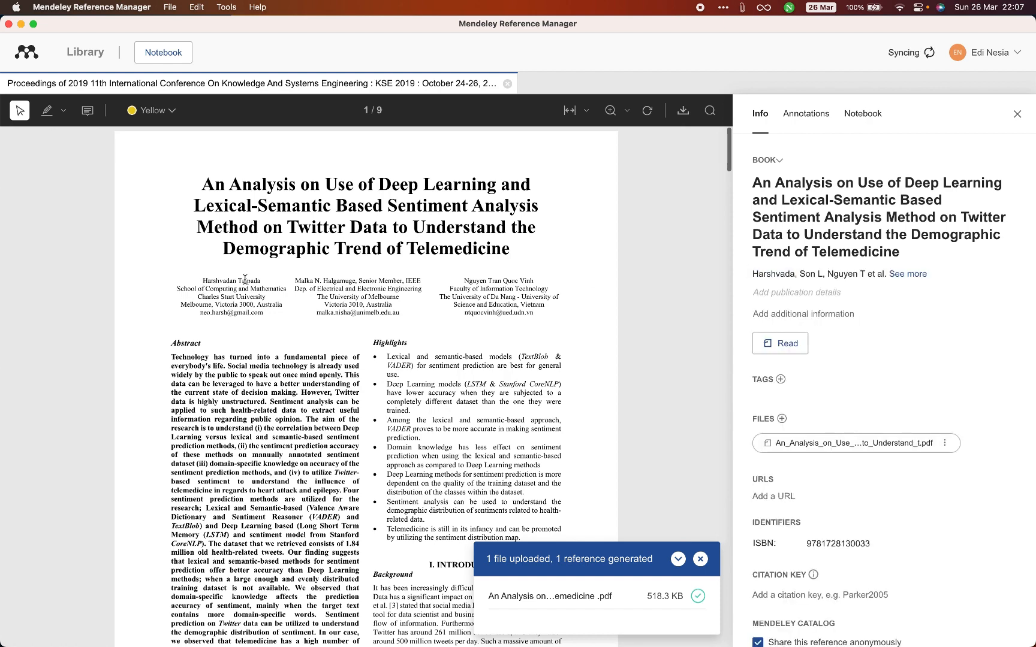
- Set the reference's first author entry to the PDF's first author, with the surname first and a comma before the given name
left_click_drag(203, 280, 273, 284)
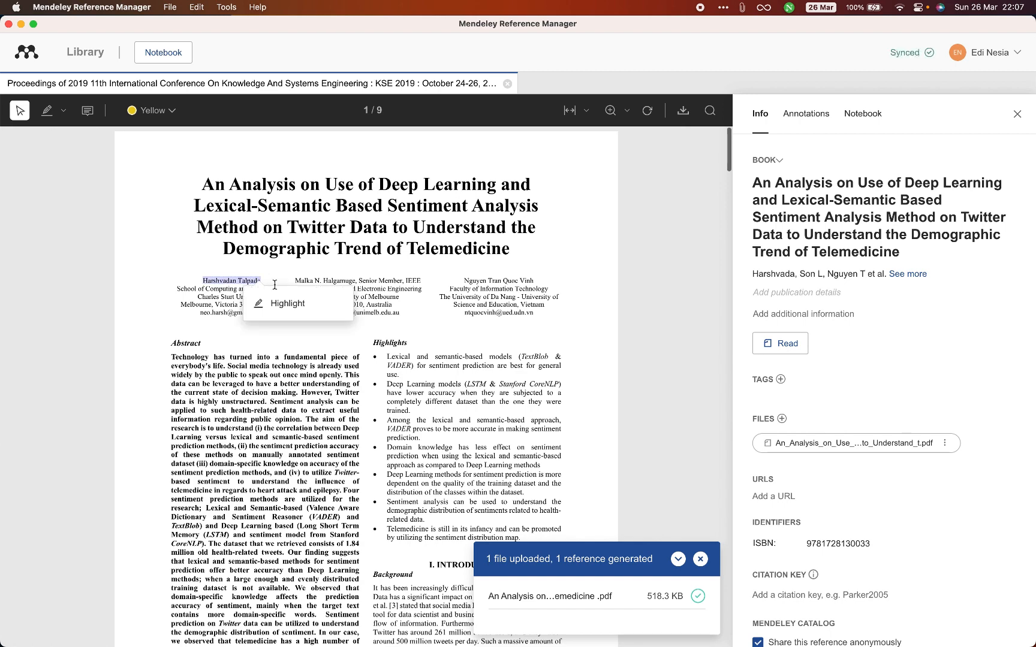
left_click(785, 273)
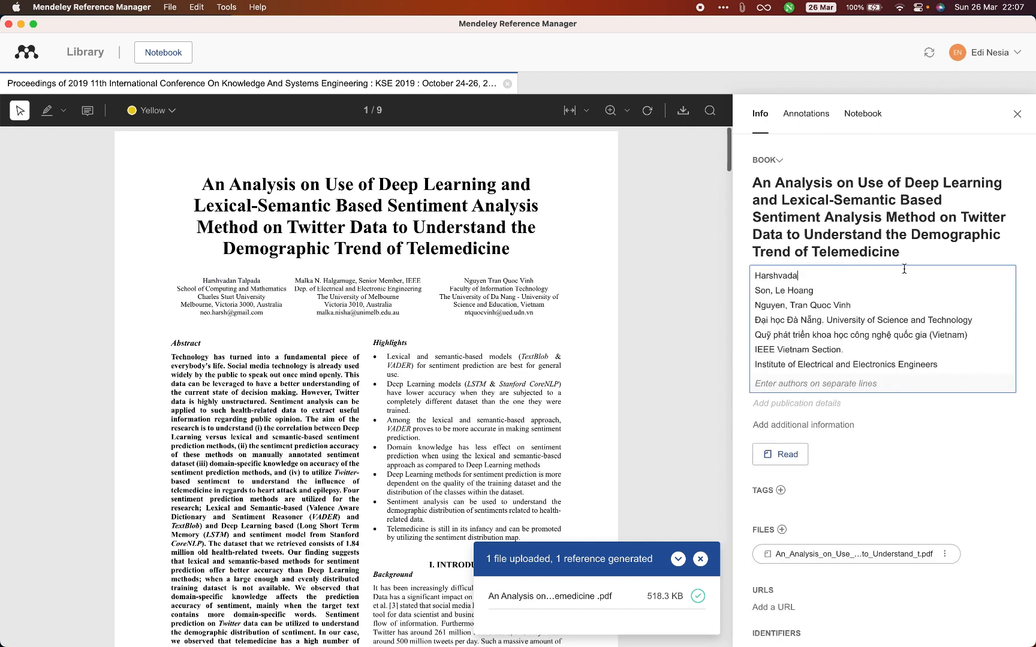
double_click(876, 271)
key("super+v")
double_click(823, 274)
key("BackSpace")
key("super+Left")
key("super+v")
type(",")
- Replace the reference's second author entry with the second author's name copied from the PDF, surname first and a comma before the given name
left_click_drag(296, 279, 352, 279)
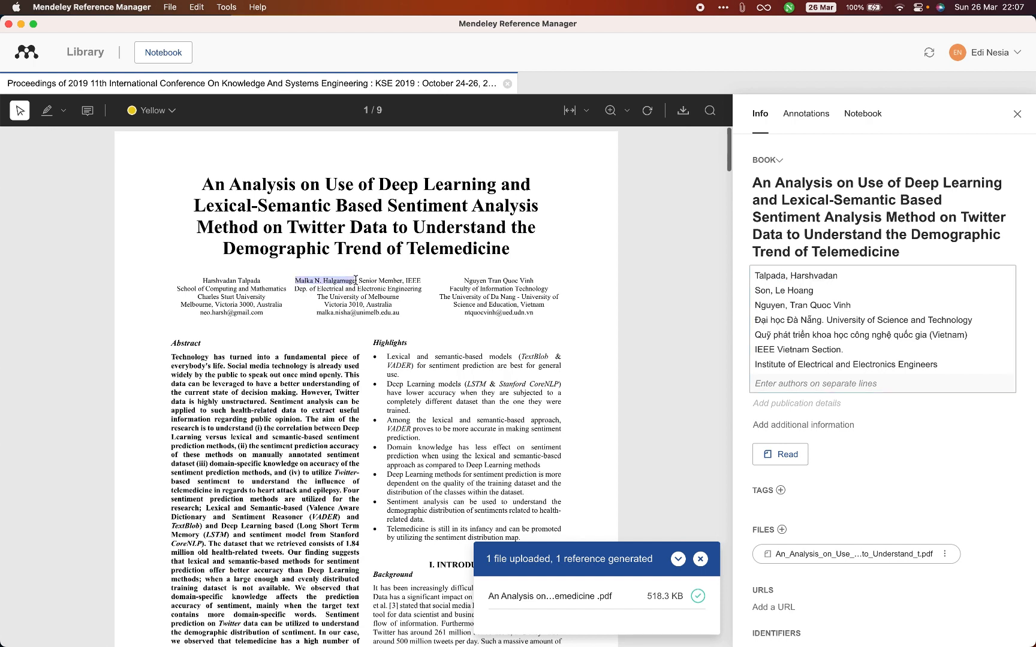
left_click(901, 273)
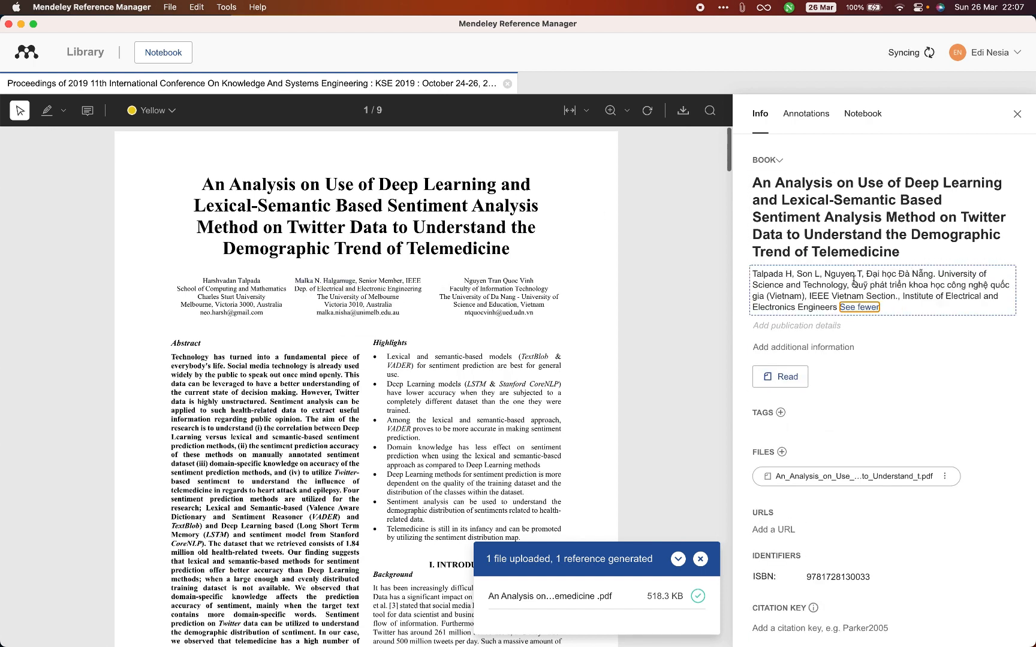
left_click(852, 279)
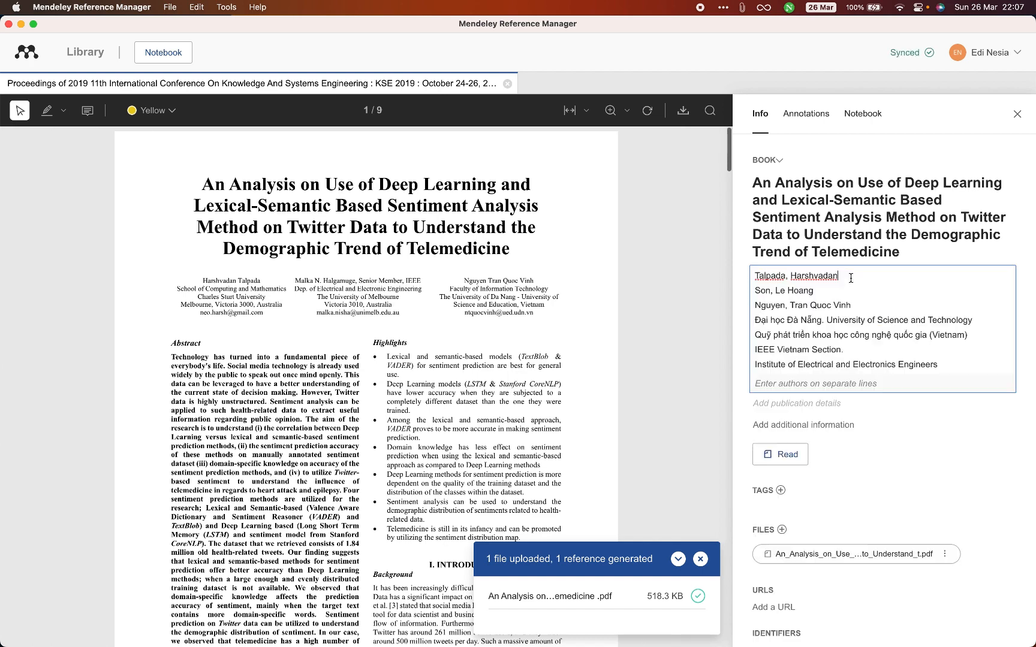
triple_click(788, 291)
key("super+v")
double_click(805, 290)
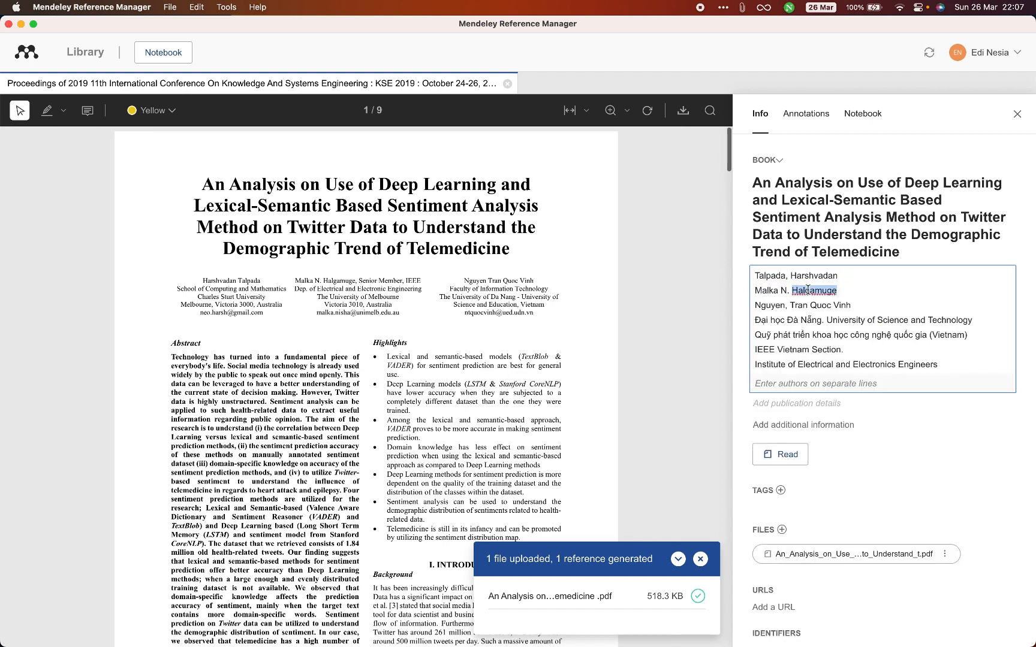
key("super+x")
key("super+Left")
key("super+v")
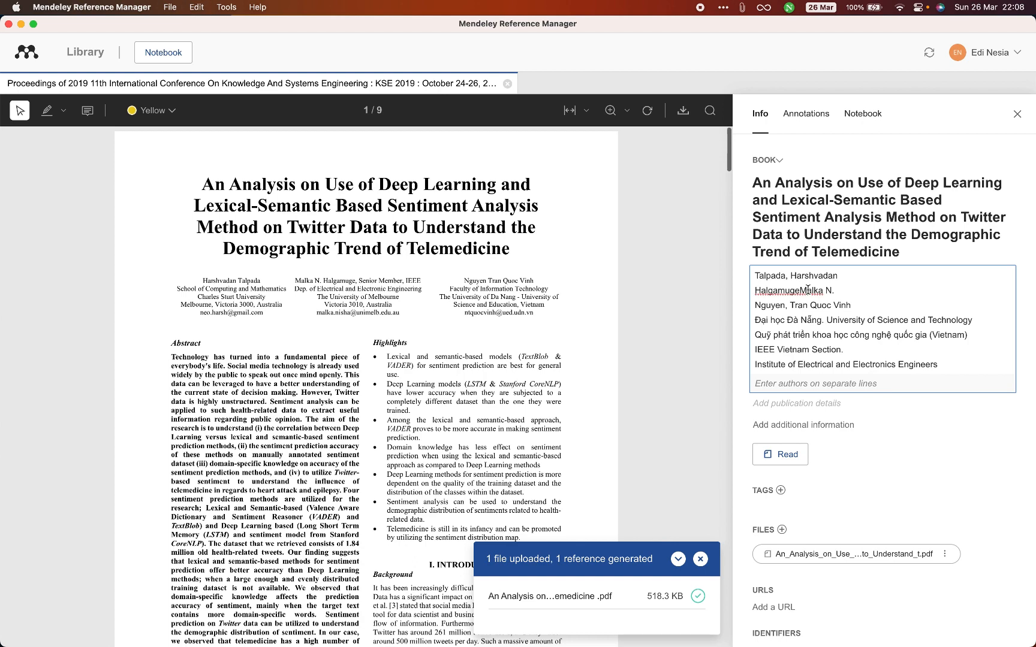
type(",")
- Remove the four organisation entries below the third author, from the Đà Nẵng university to the Institute of Electrical and Electronics Engineers, and save the author list
triple_click(807, 320)
key("BackSpace")
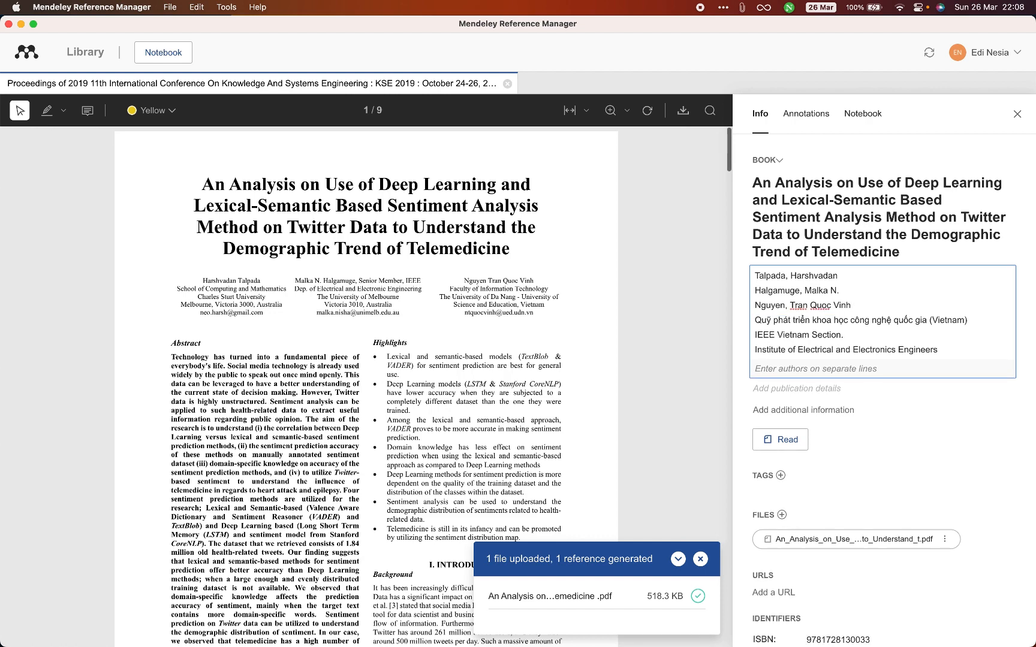
triple_click(802, 322)
key("BackSpace")
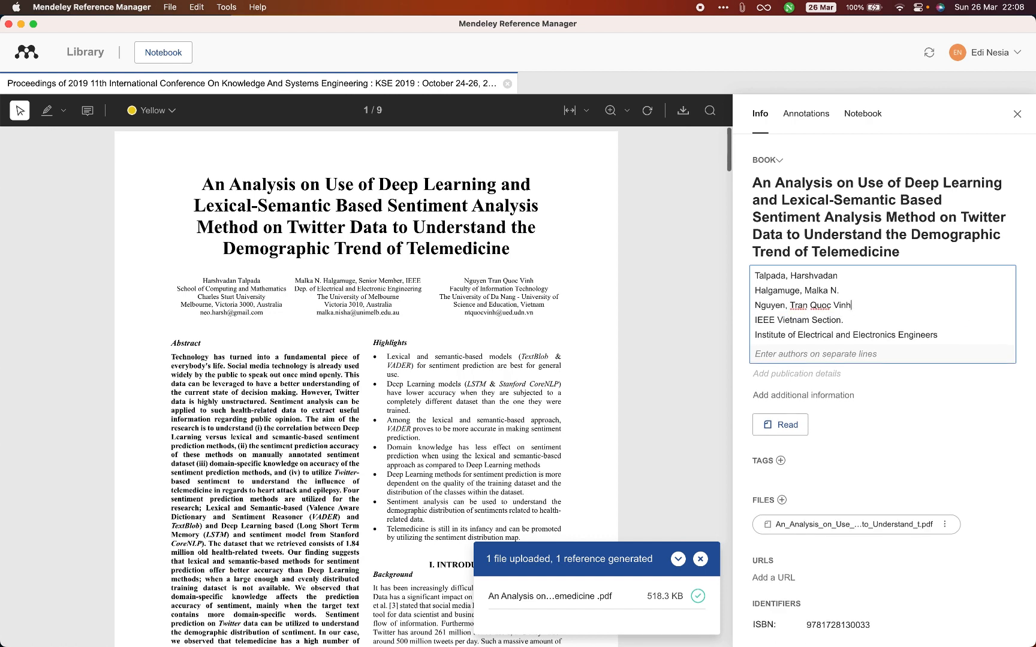
triple_click(782, 318)
key("BackSpace")
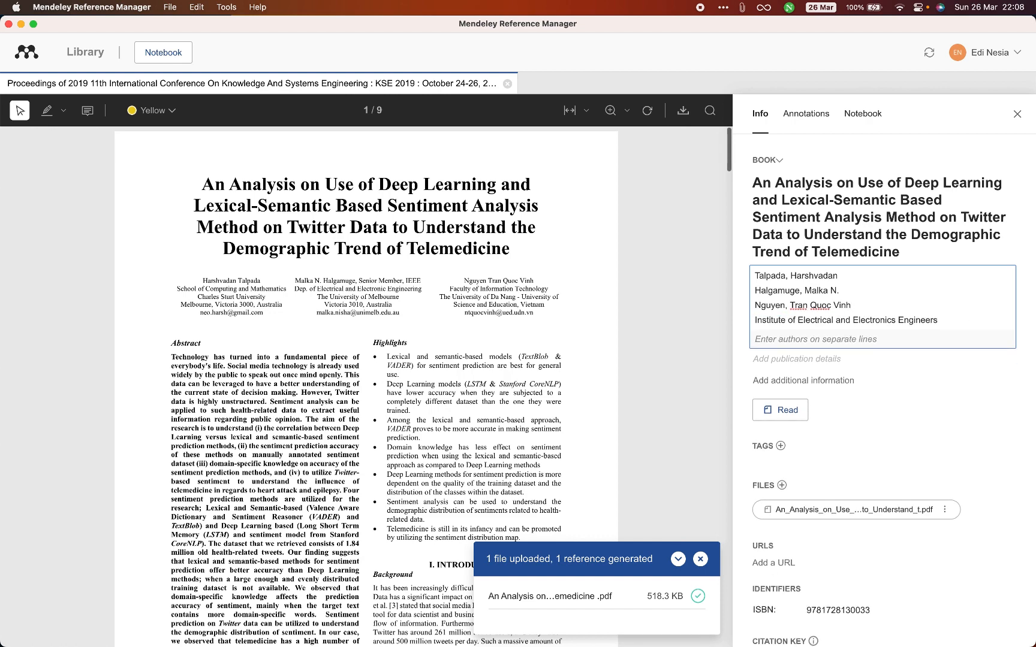
triple_click(780, 320)
key("BackSpace")
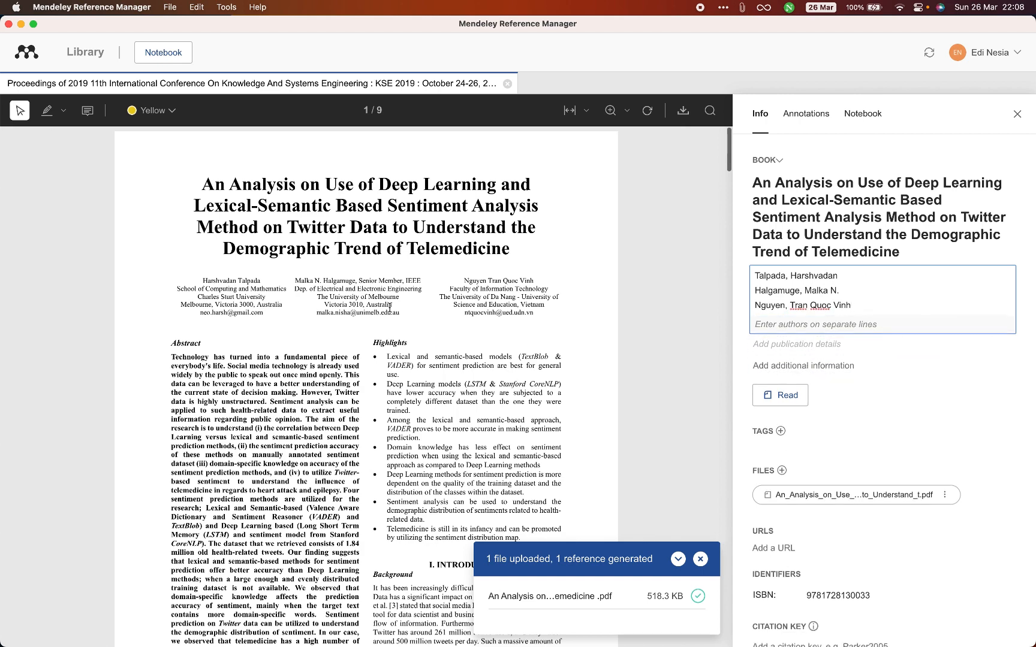
left_click(272, 380)
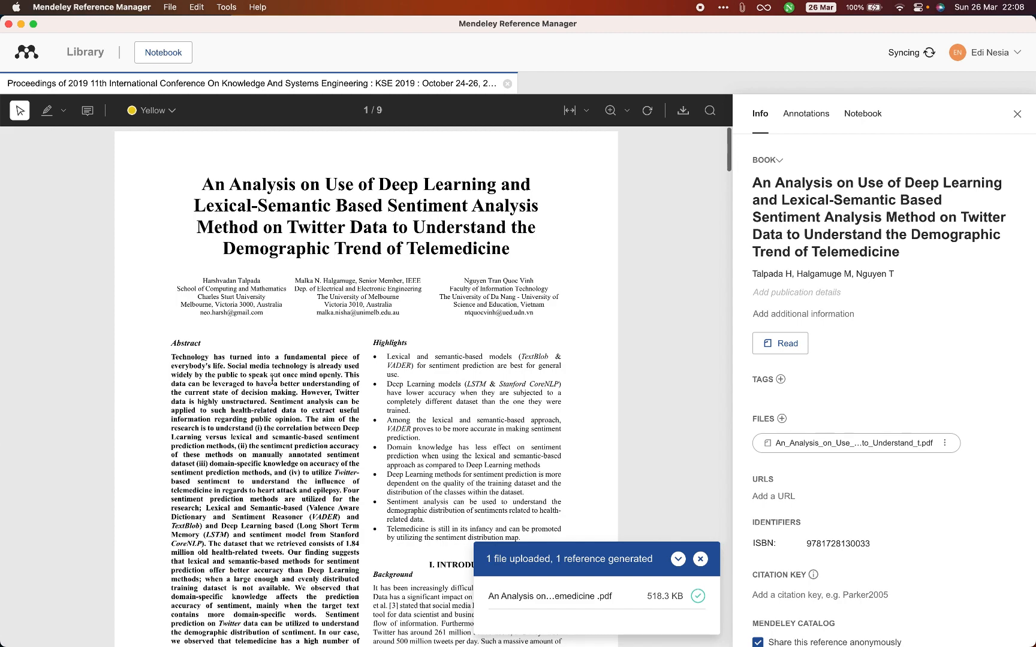
- Dismiss the upload notification and look through the opening pages of the PDF for publication details
scroll(272, 380, "down", 5)
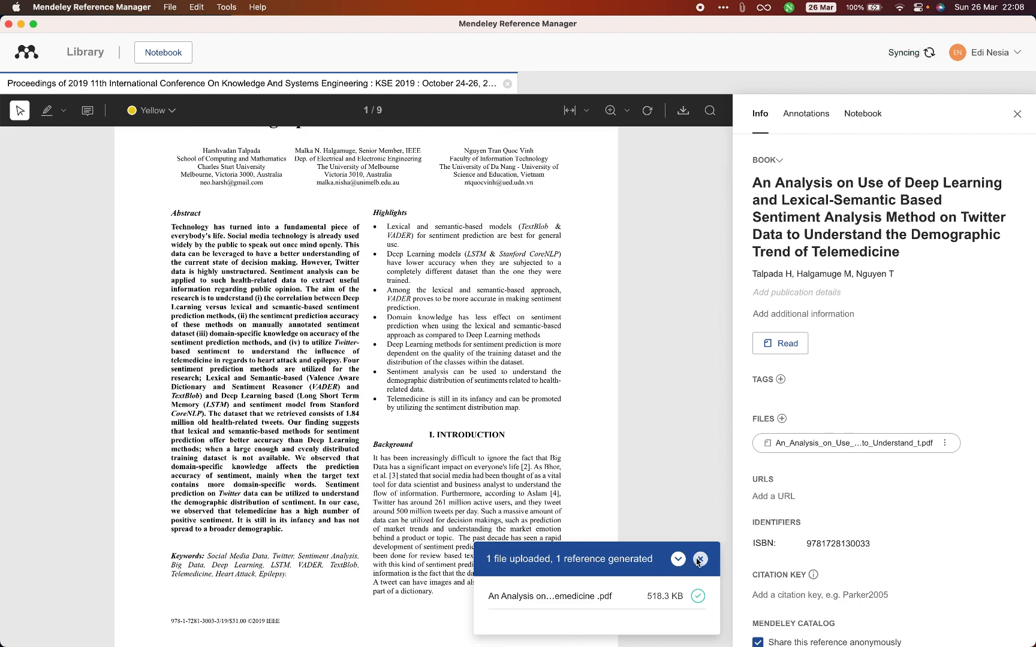
left_click(698, 560)
scroll(473, 535, "down", 10)
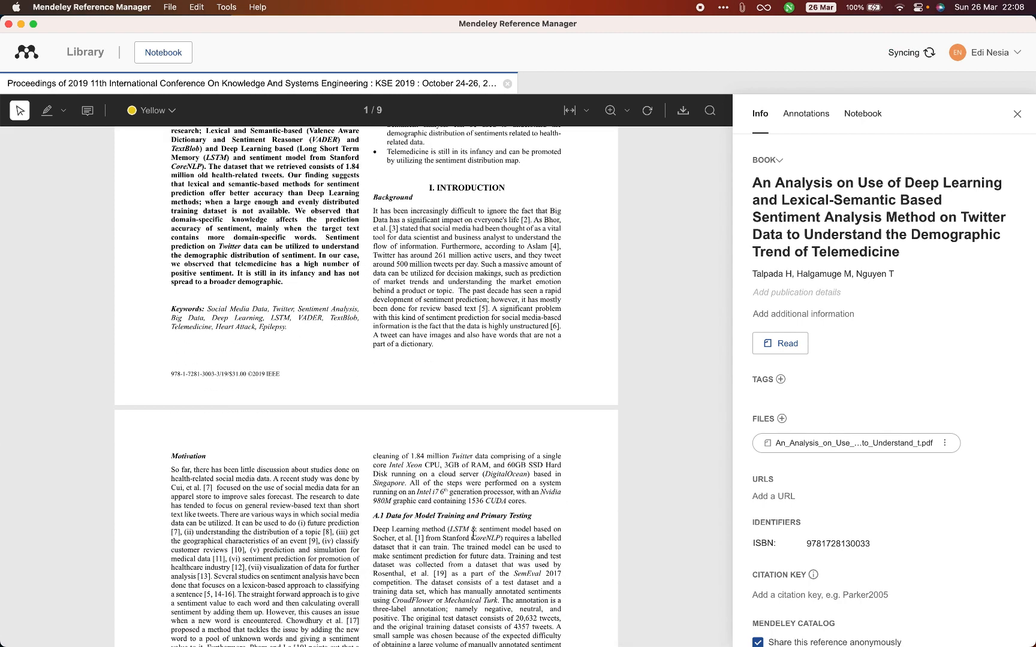
scroll(473, 535, "down", 20)
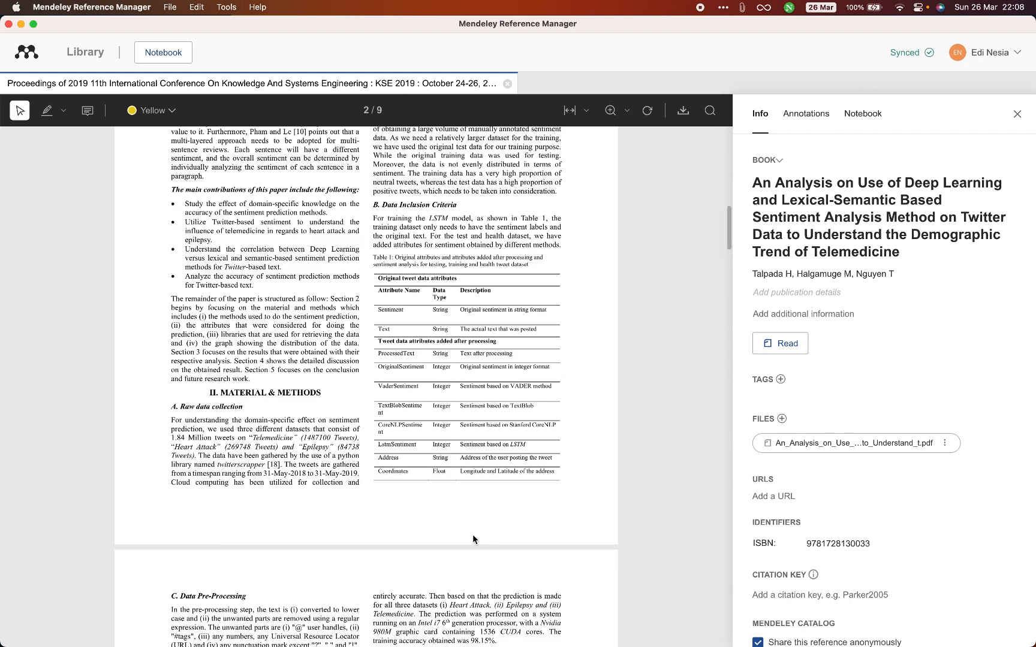
scroll(473, 538, "up", 20)
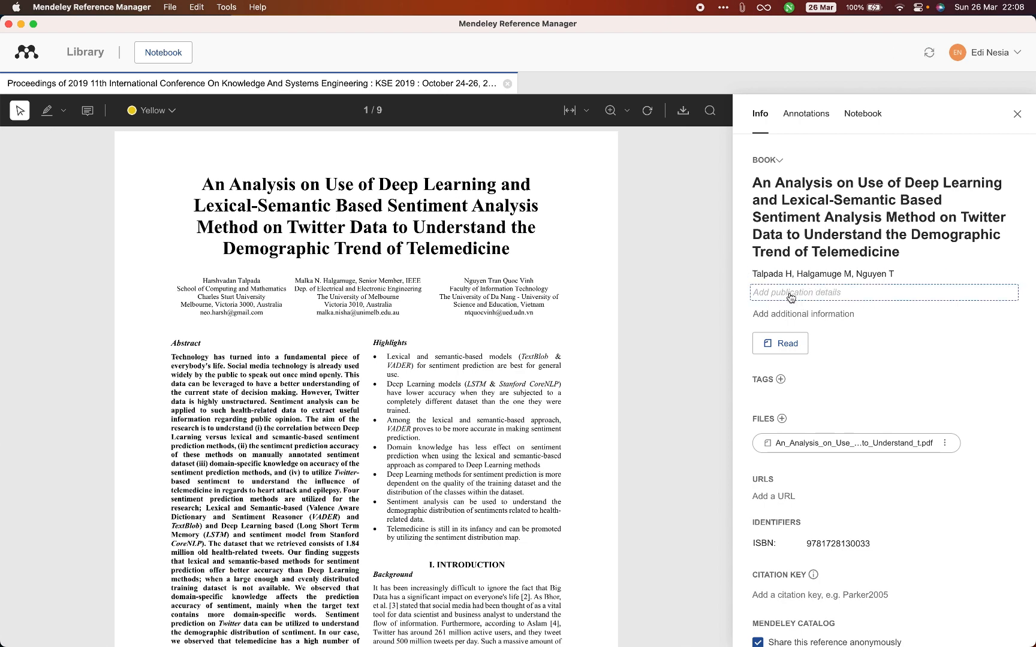
- Copy the paper's full title from the PDF, switch to Chrome and search Google Scholar for it
left_click_drag(205, 183, 508, 250)
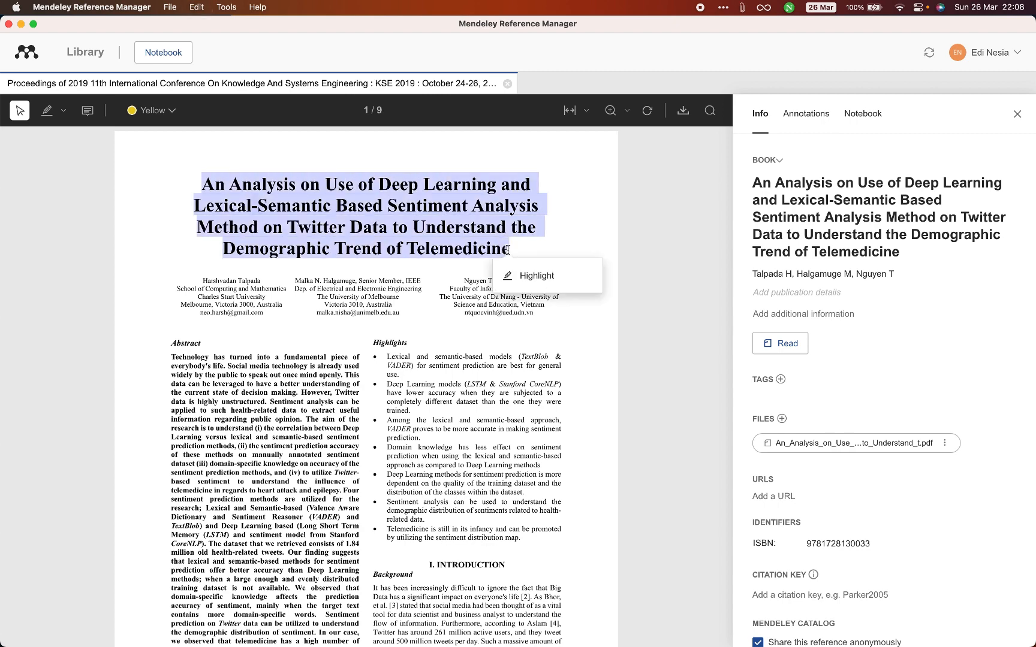
key("super+Tab")
key("super+Tab")
key("super+Tab")
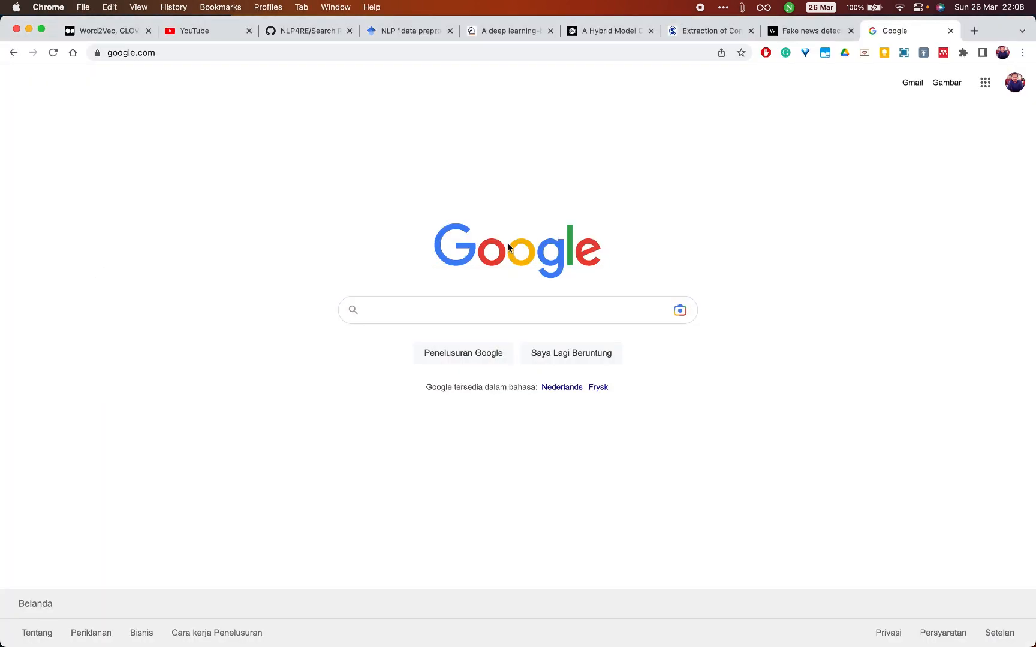
left_click(530, 58)
type("scholar.")
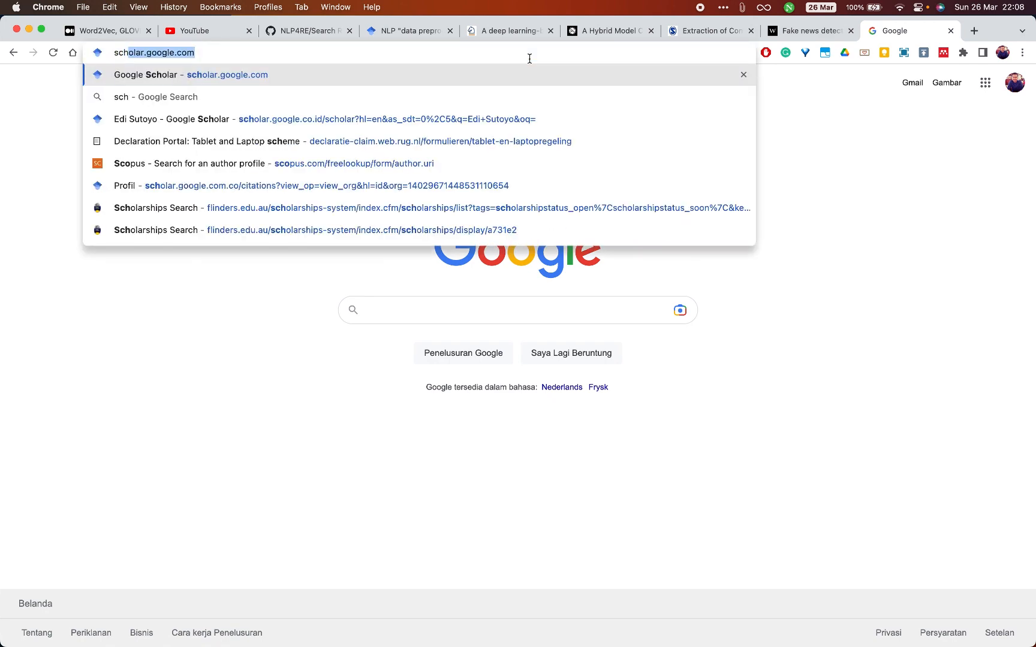
key("Return")
left_click(446, 213)
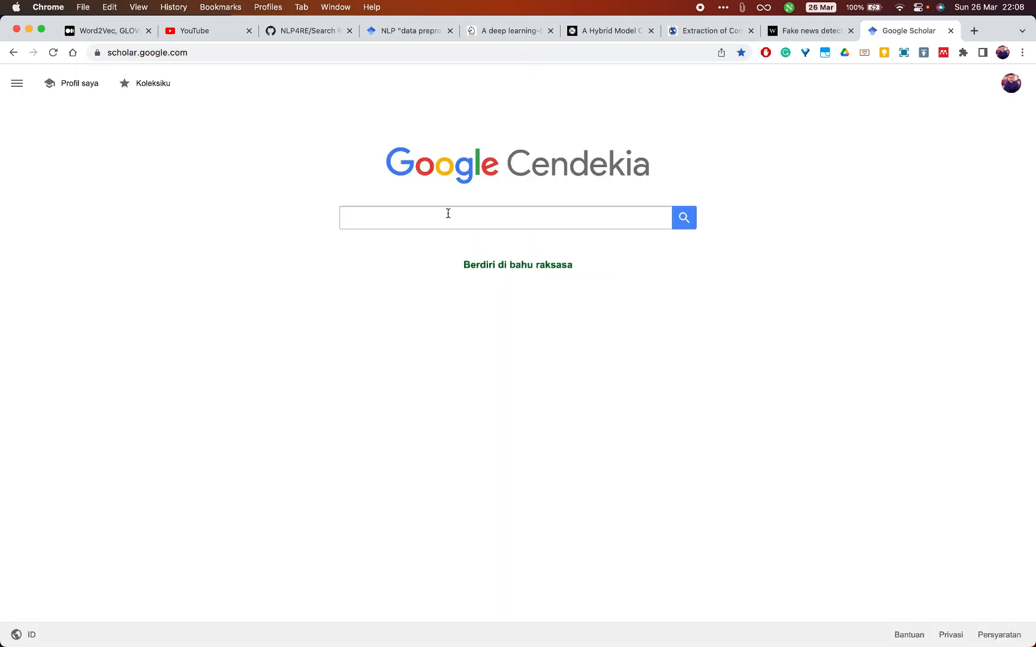
key("super+v")
left_click(685, 217)
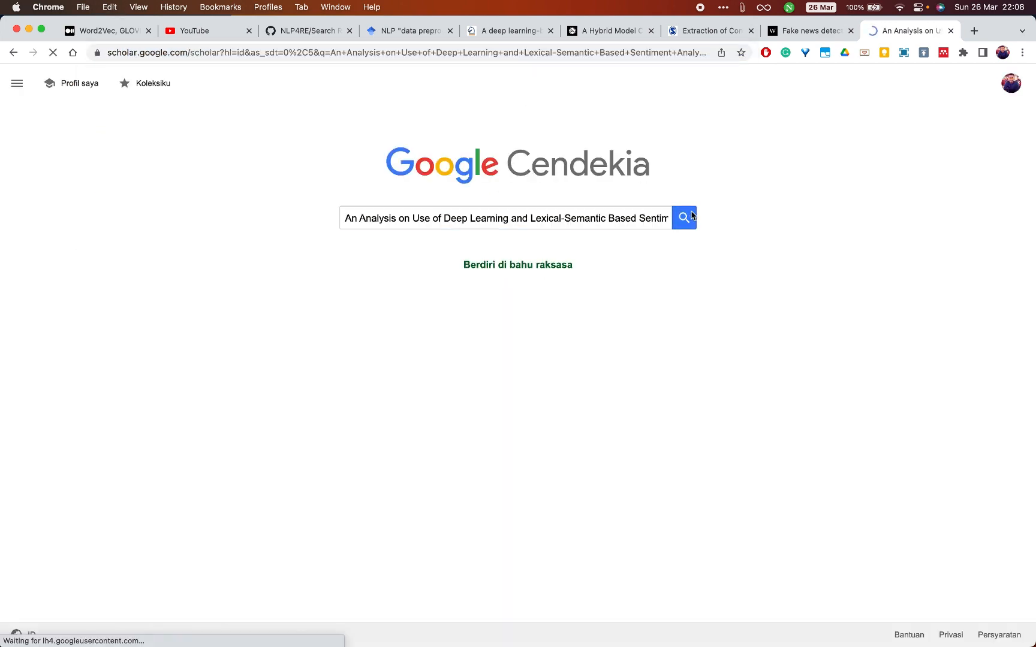
- Open the paper's IEEE Xplore page and copy the conference name "2019 11th International Conference on Knowledge and Systems Engineering (KSE)"
left_click(374, 161, "super")
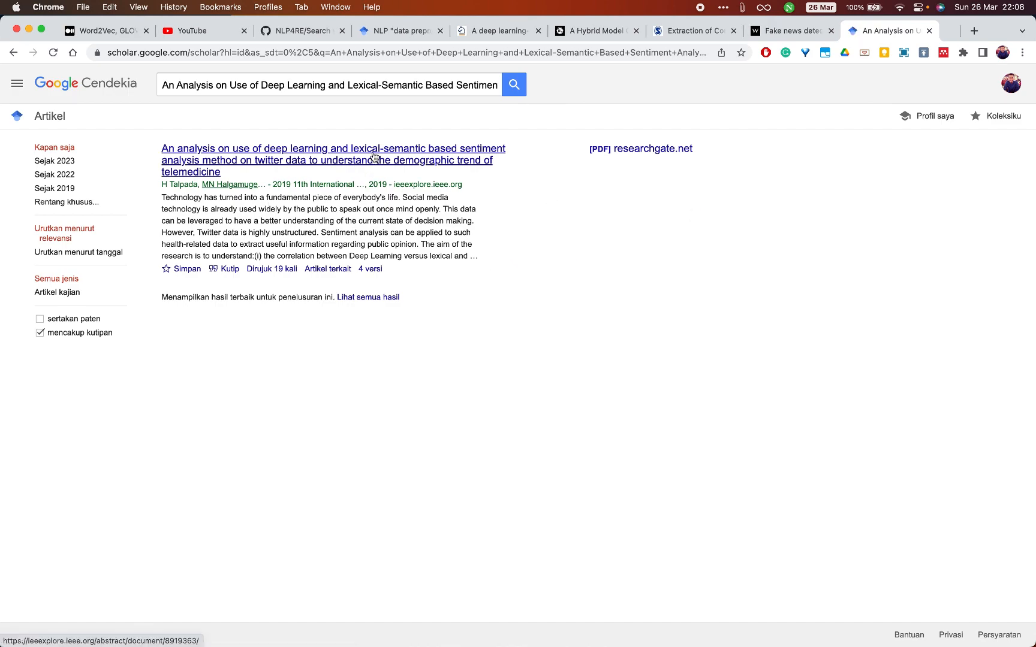
left_click(886, 31)
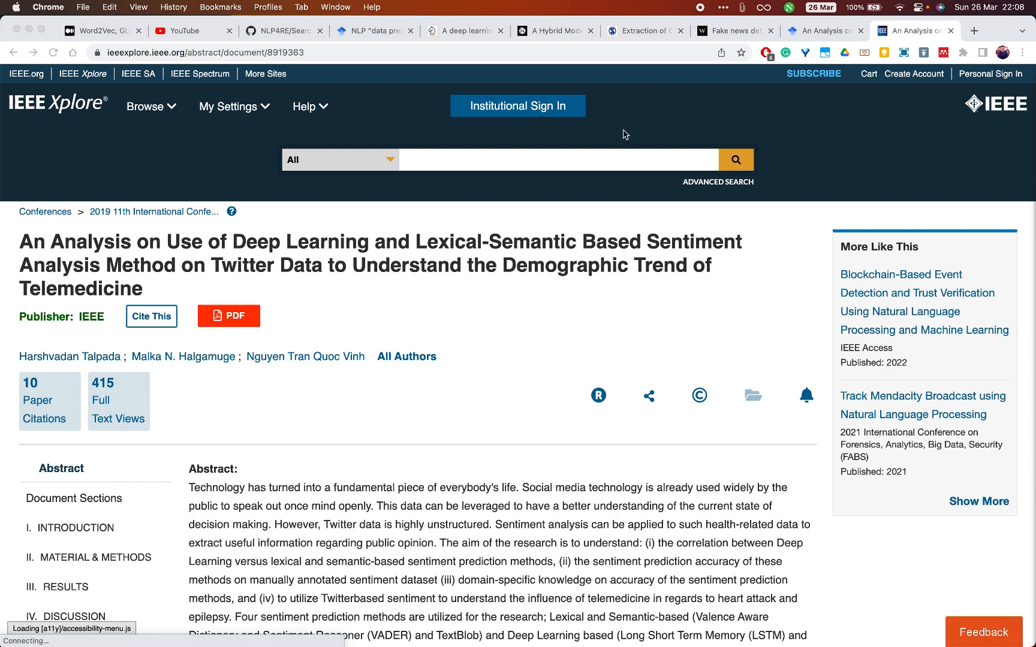
left_click(127, 222)
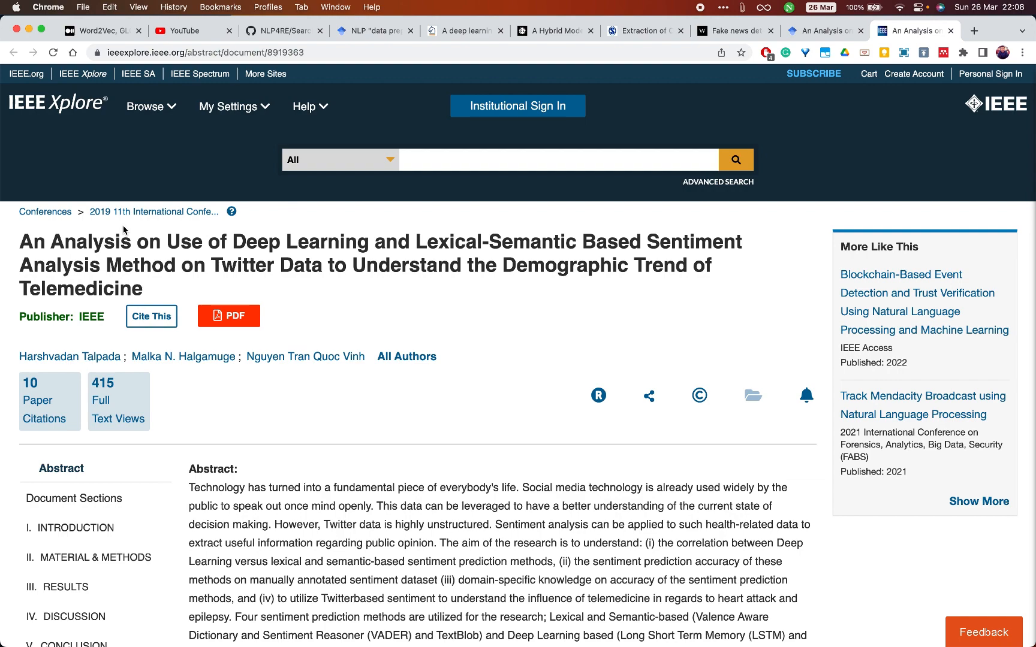
scroll(123, 229, "down", 3)
scroll(123, 230, "down", 3)
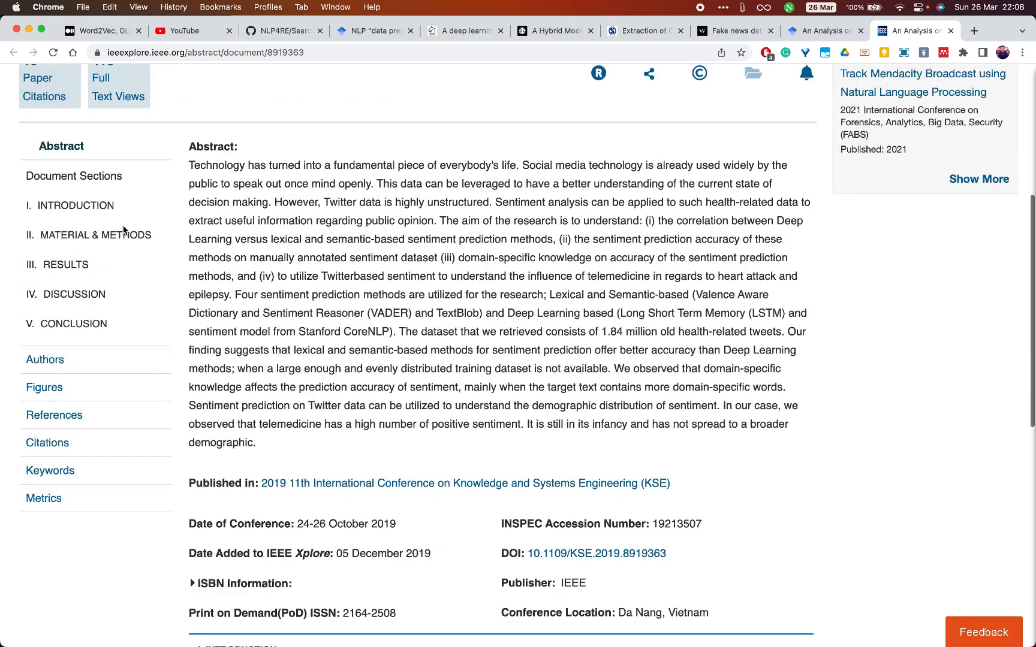
scroll(123, 229, "down", 10)
scroll(123, 230, "up", 4)
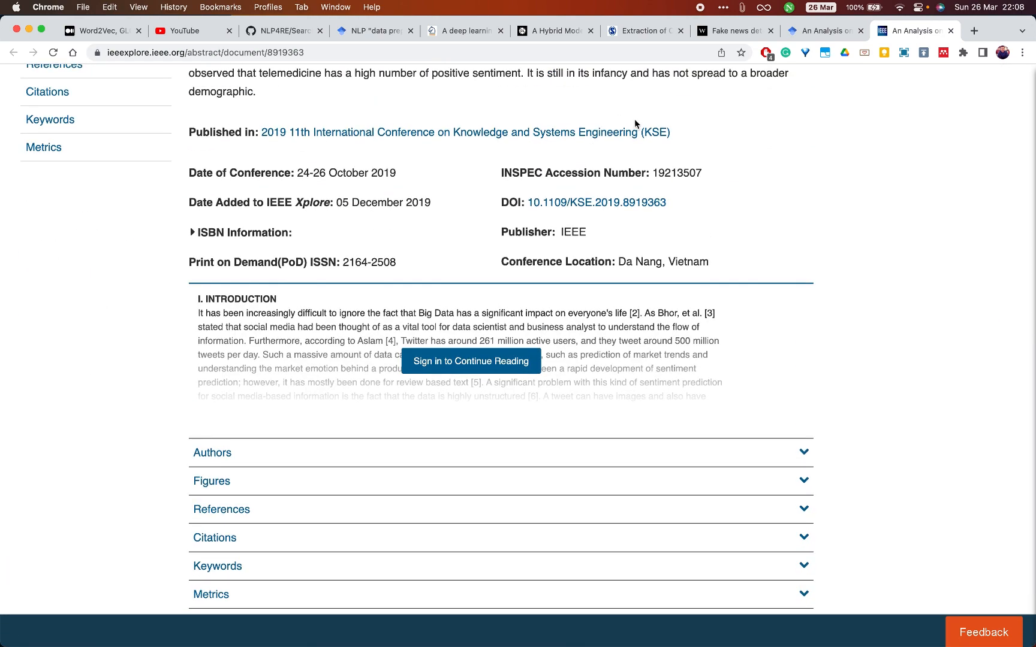
left_click_drag(685, 133, 263, 131)
key("super+c")
- Return to Mendeley Reference Manager and change the reference type from Book to Conference Proceedings
key("super+Tab")
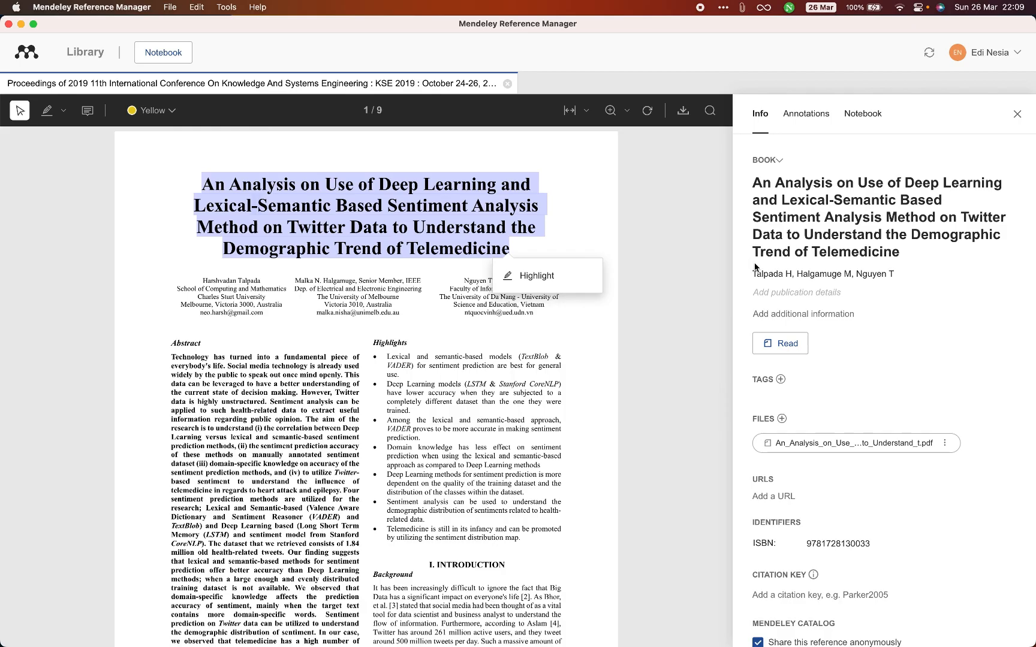
left_click(785, 292)
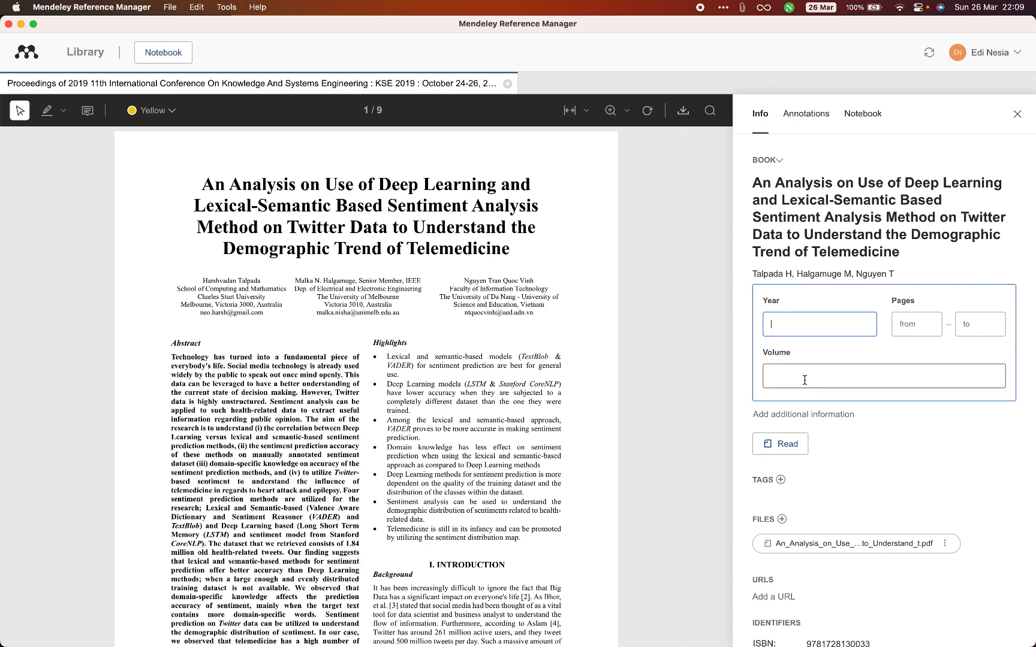
left_click(773, 161)
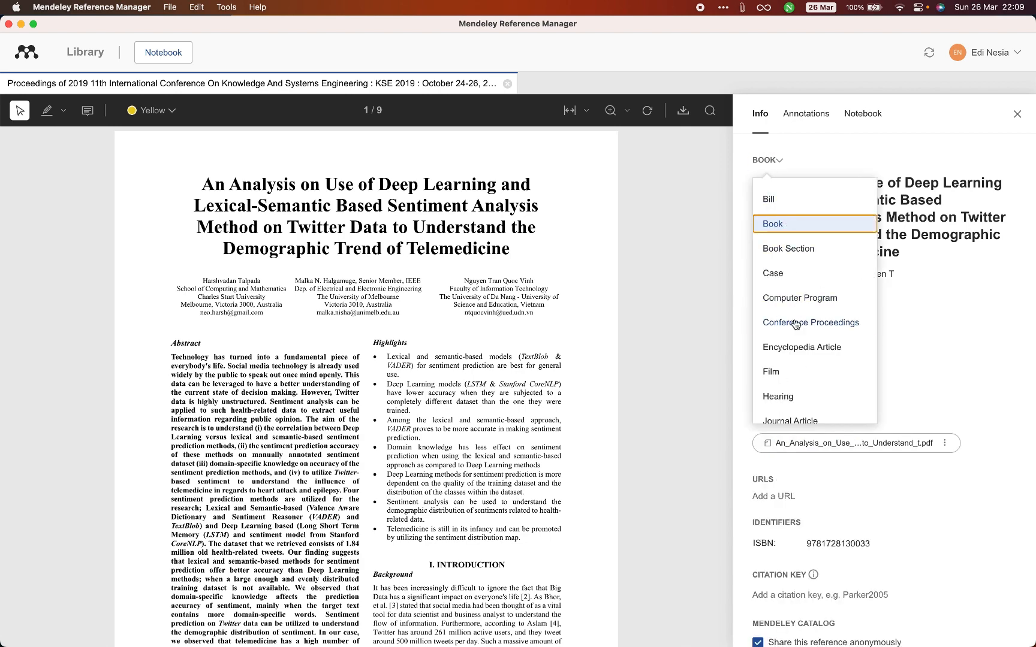
left_click(795, 324)
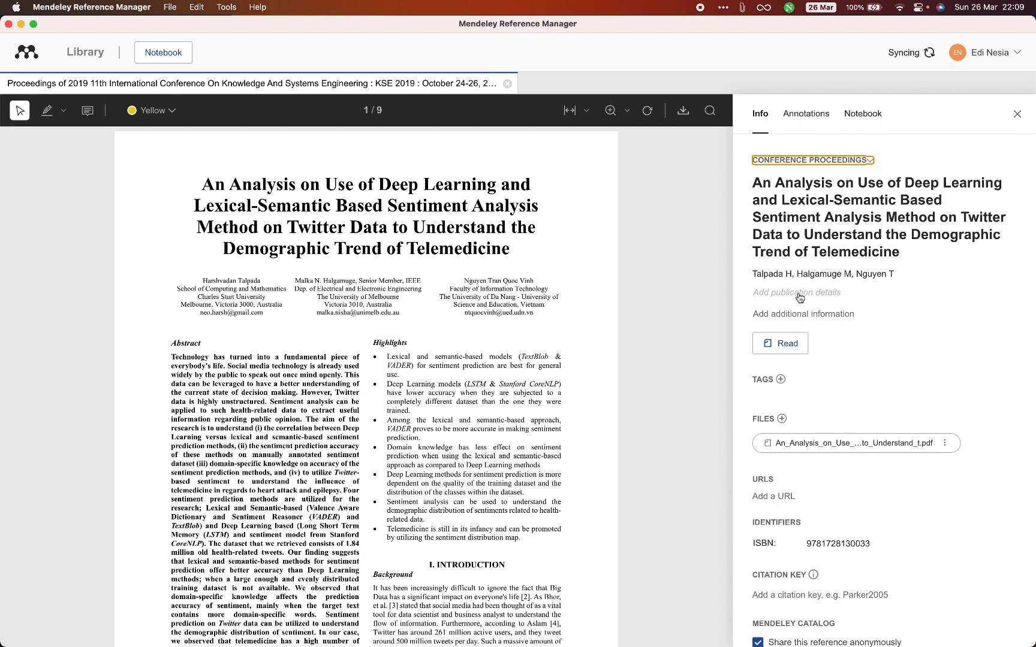
- Set the proceedings title to the copied "2019 11th International Conference on Knowledge and Systems Engineering (KSE)" and the year to 2019
left_click(799, 295)
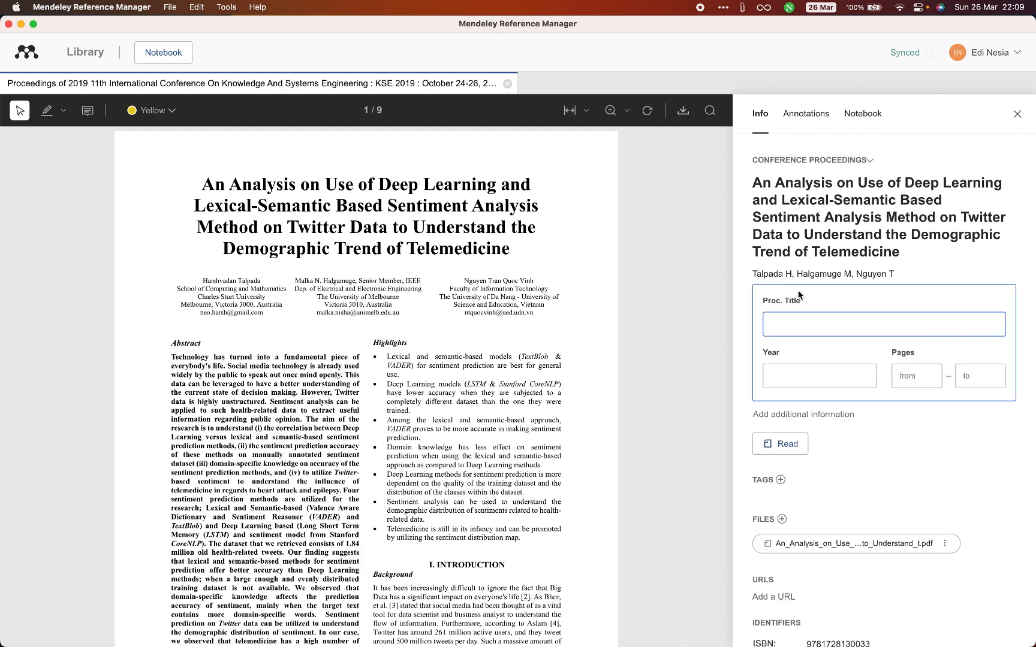
key("super+v")
left_click(799, 373)
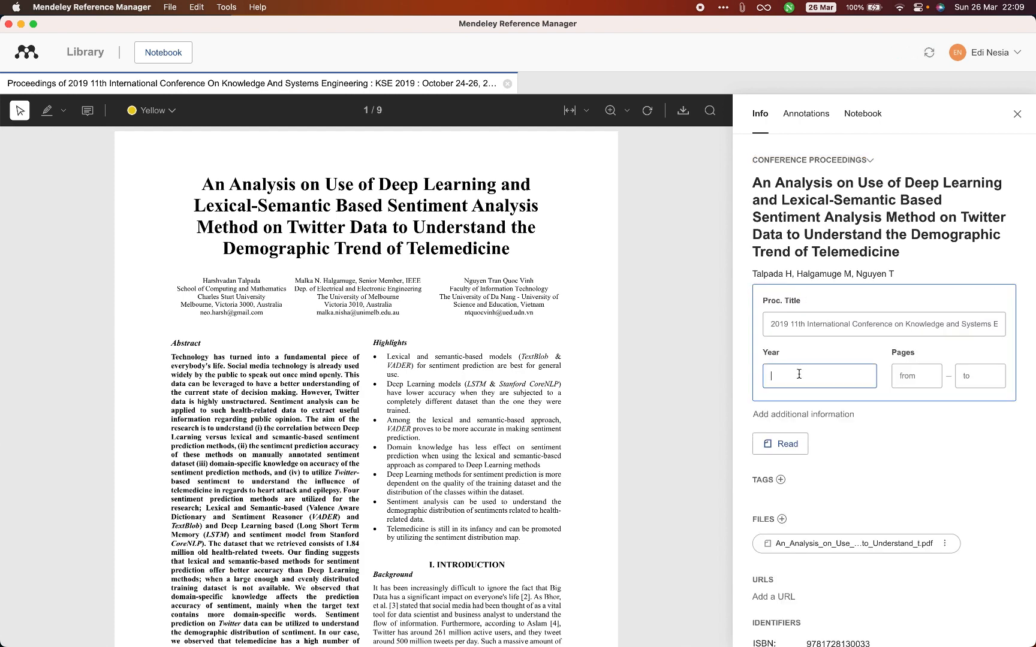
type("2019")
key("Tab")
- Check the paper's IEEE Xplore page in Chrome and its PDF in Mendeley Reference Manager for page numbers
key("super+Tab")
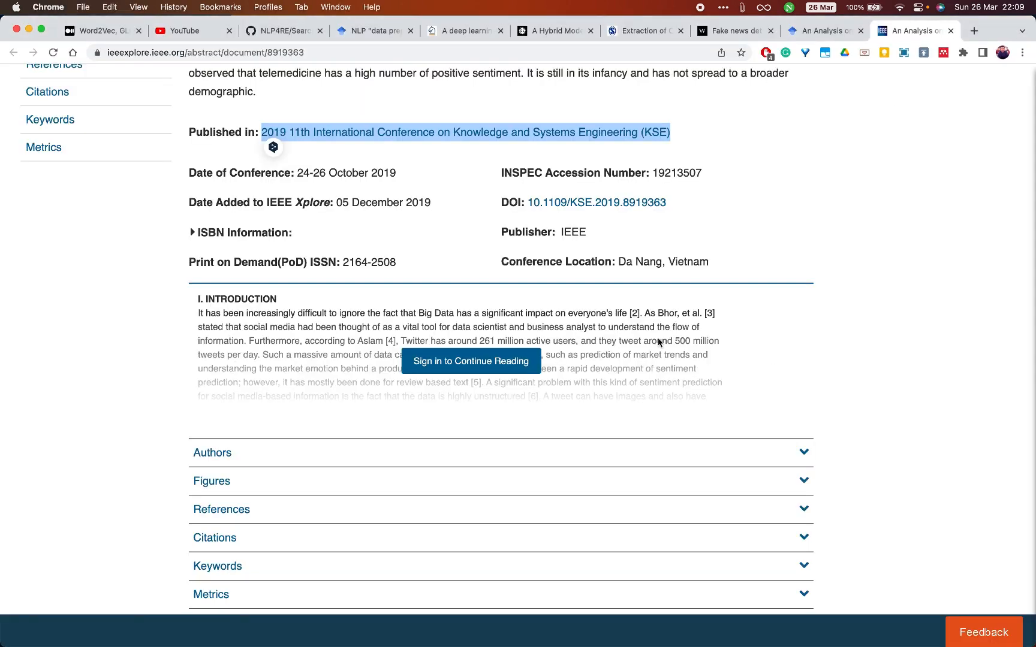
scroll(569, 326, "up", 2)
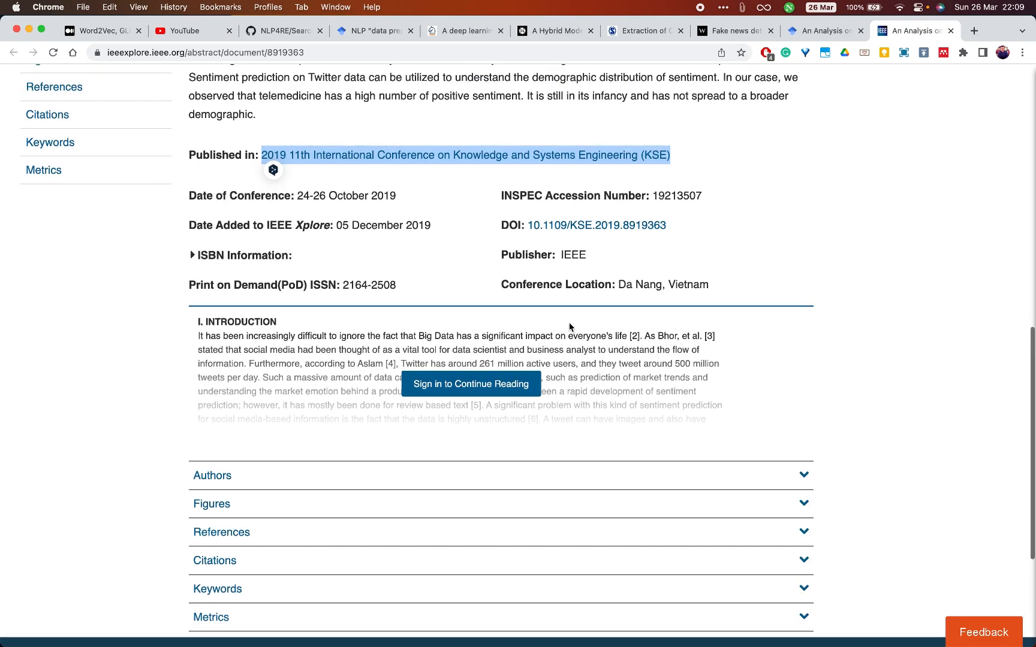
key("super+Tab")
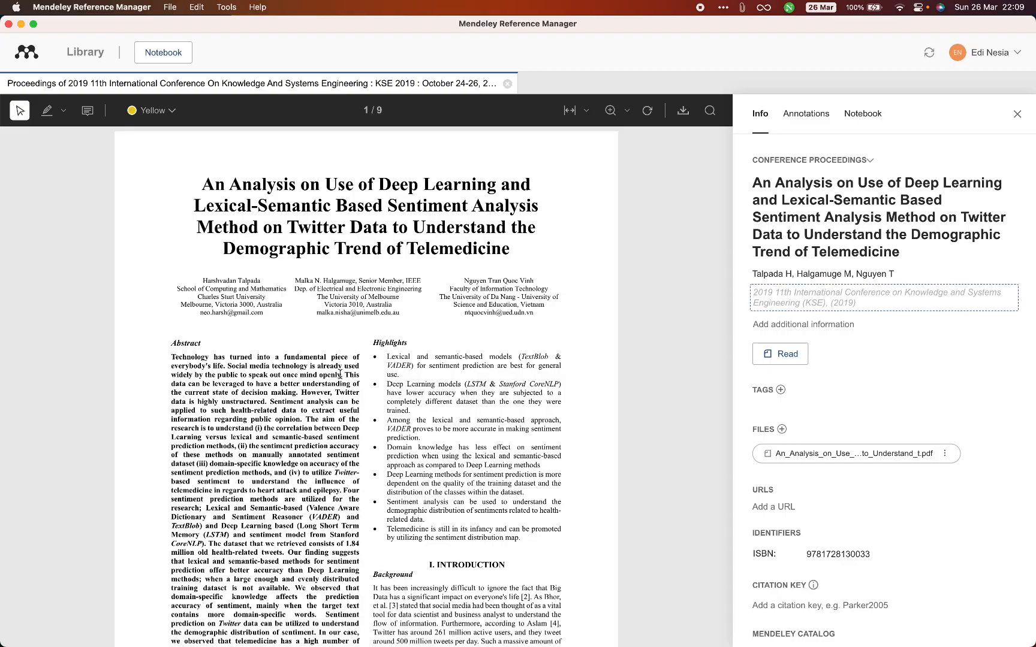
scroll(340, 375, "down", 10)
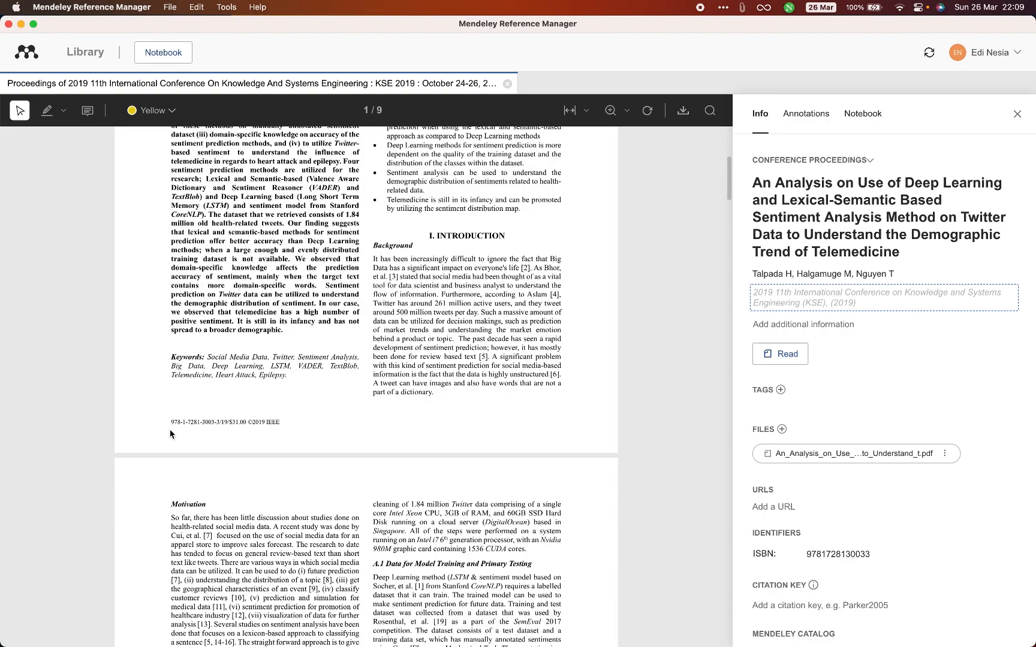
scroll(175, 428, "down", 6)
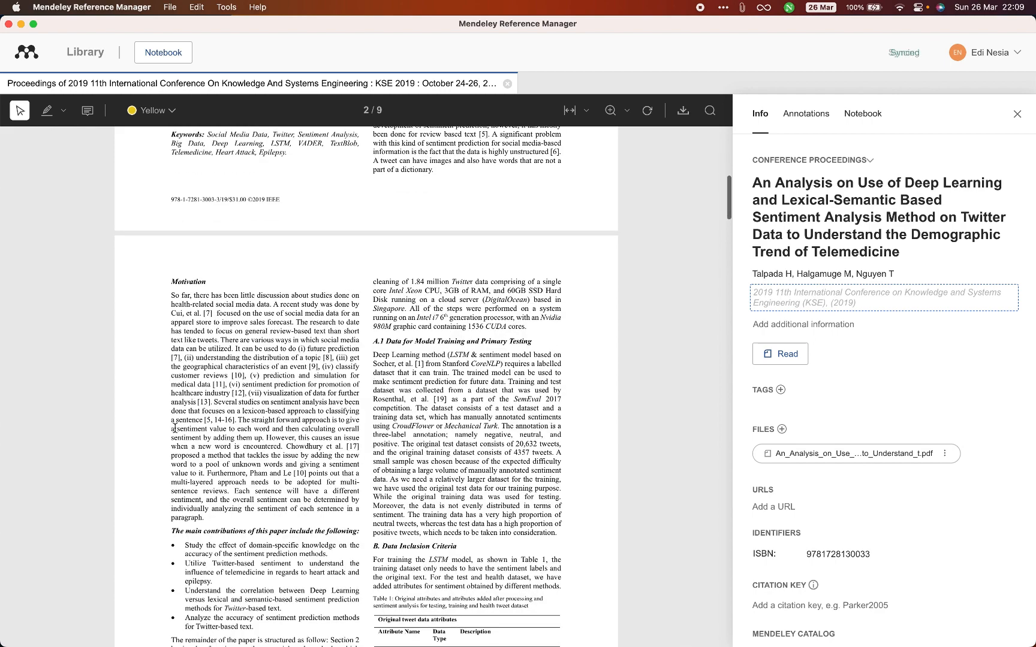
scroll(175, 427, "down", 4)
- Switch to Chrome and open the paper's BibTeX citation from its Google Scholar search result
key("super+Tab")
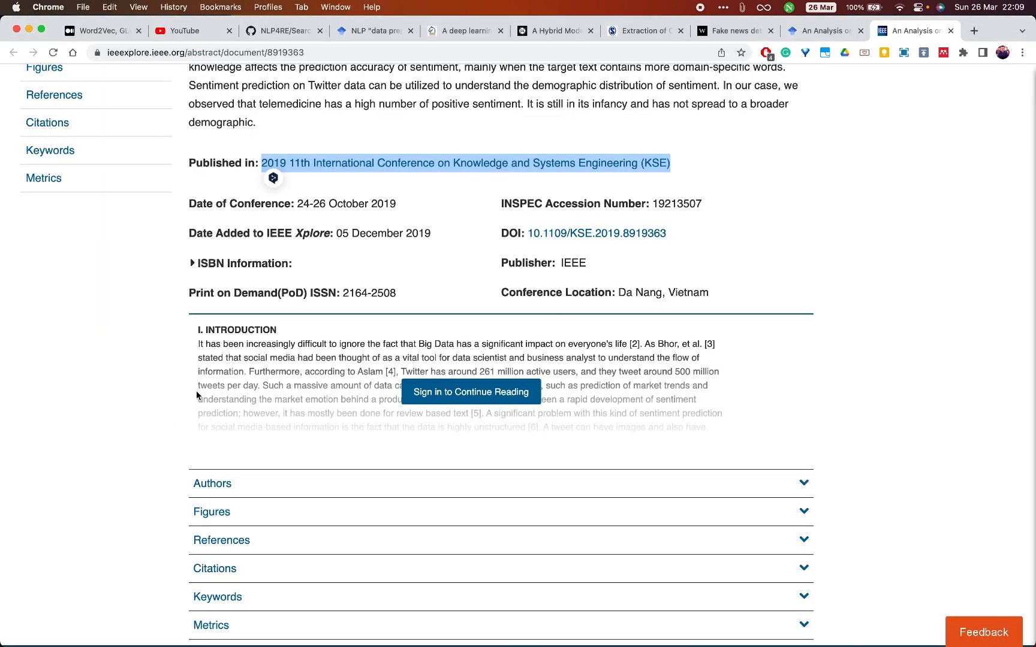
scroll(196, 391, "up", 15)
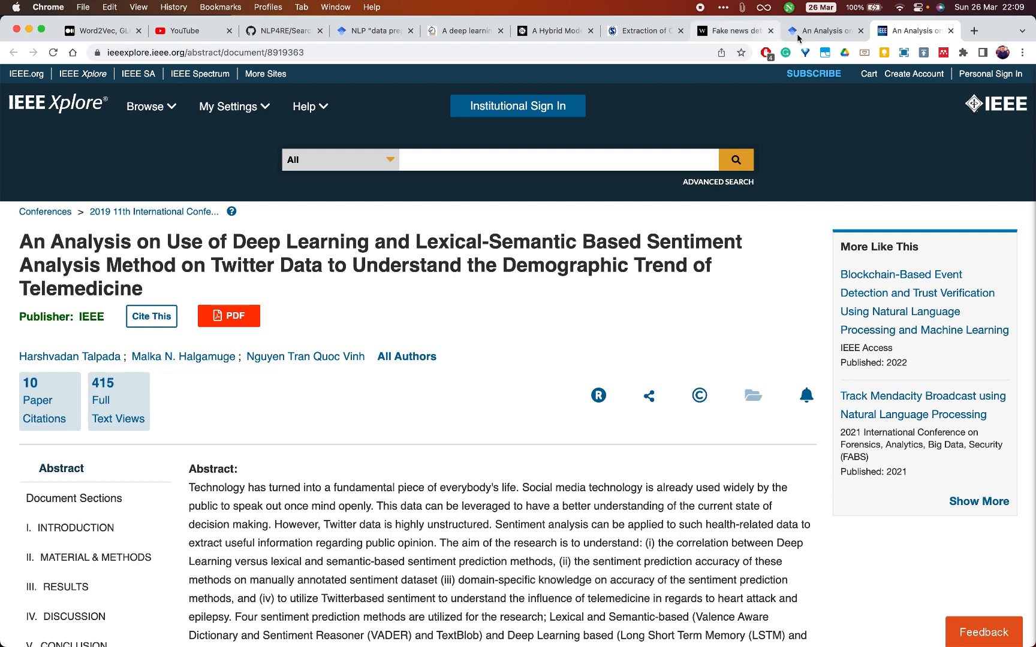
left_click(823, 30)
left_click(229, 273)
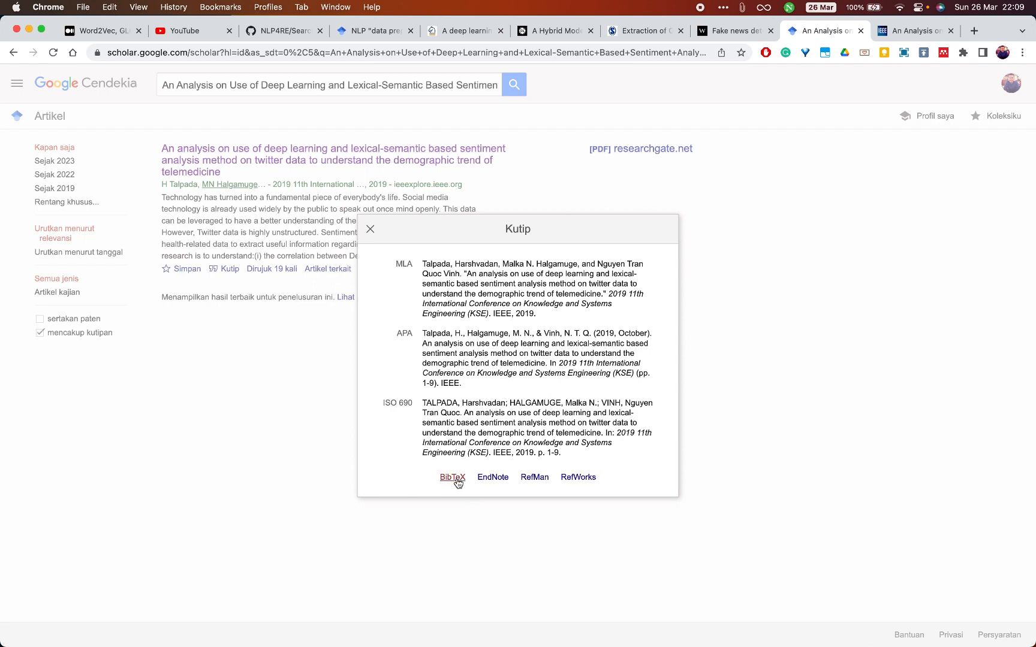
left_click(453, 478)
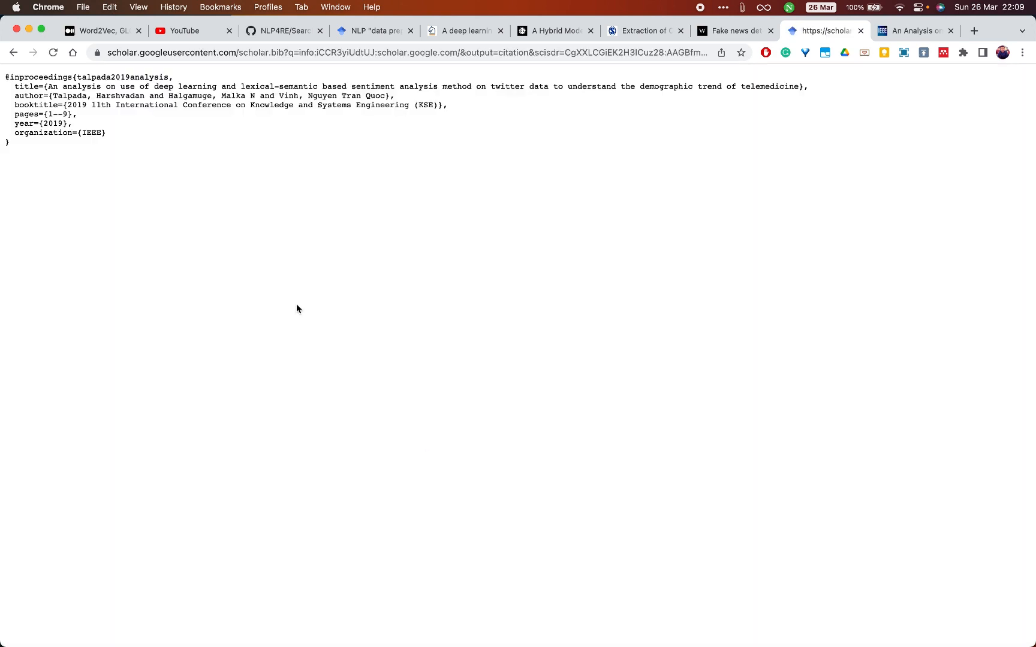
- Switch to Mendeley Reference Manager and set the telemedicine reference's pages from 1 to 9
key("super+Tab")
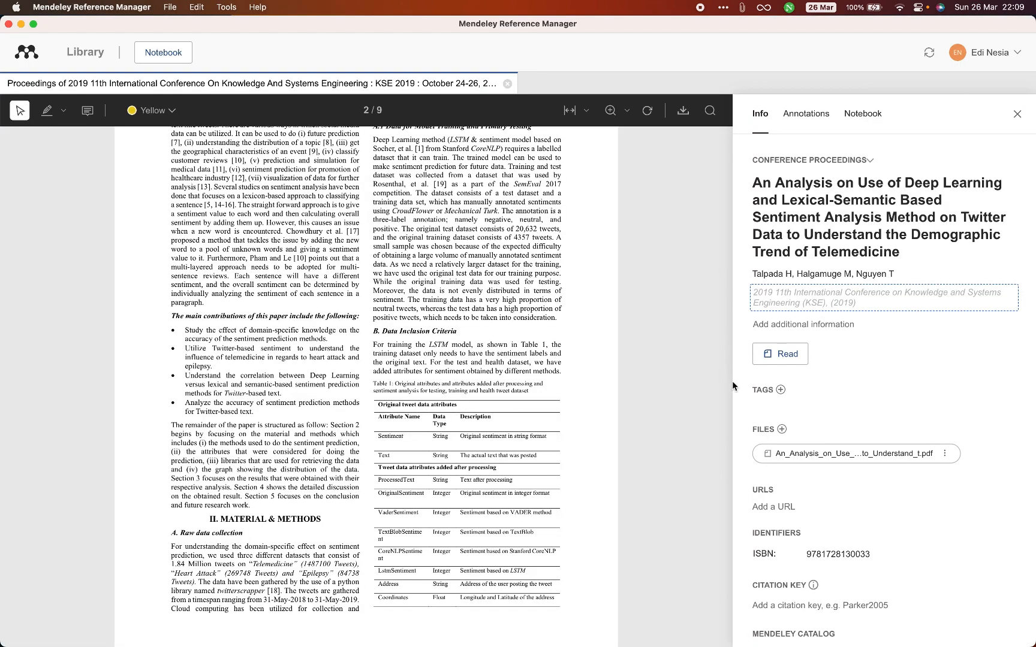
left_click(841, 296)
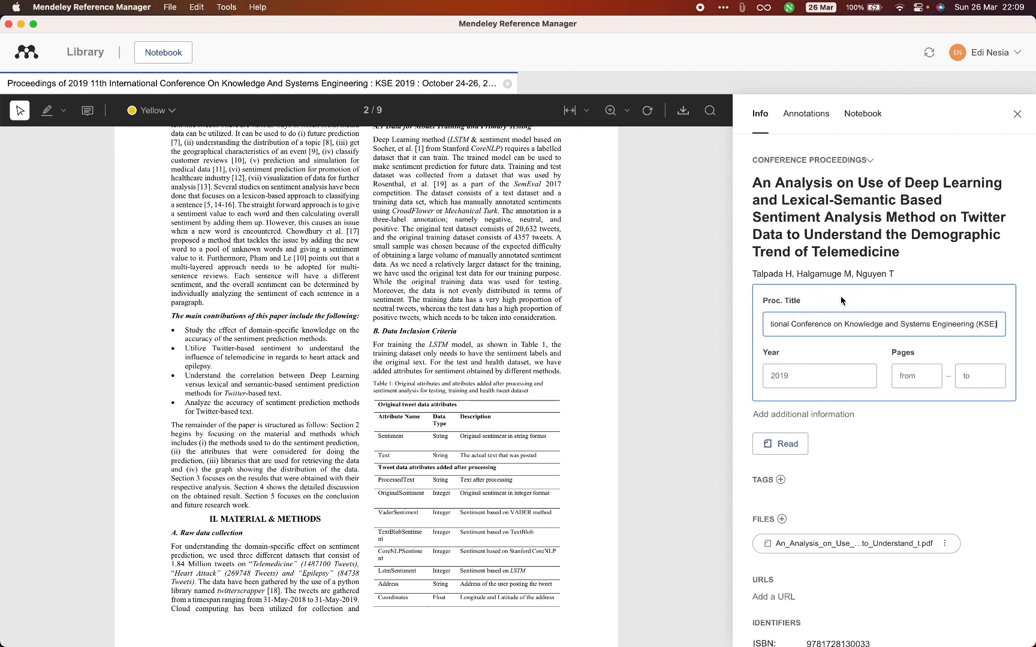
left_click(928, 375)
type("1")
key("Tab")
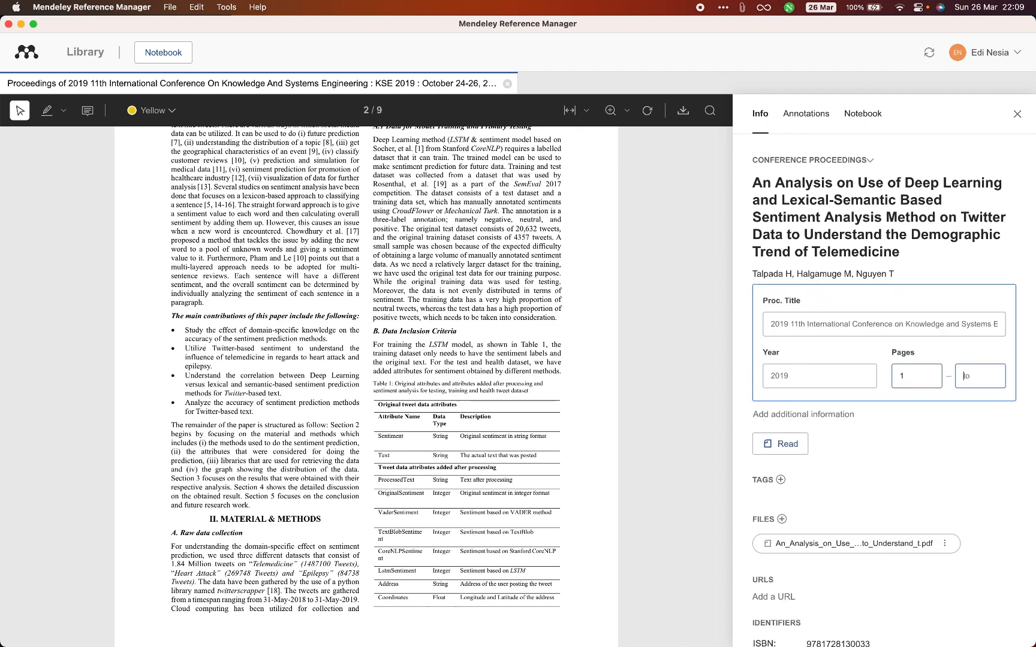
left_click(862, 446)
scroll(862, 447, "down", 1)
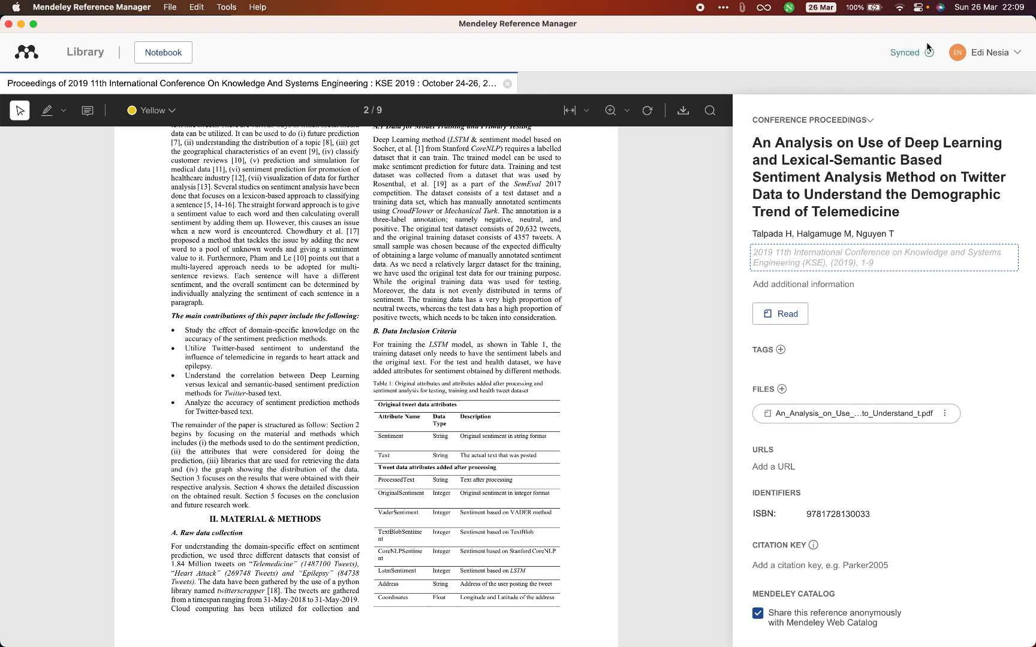
- View the notebook for the telemedicine paper and return to its reference details
left_click(166, 54)
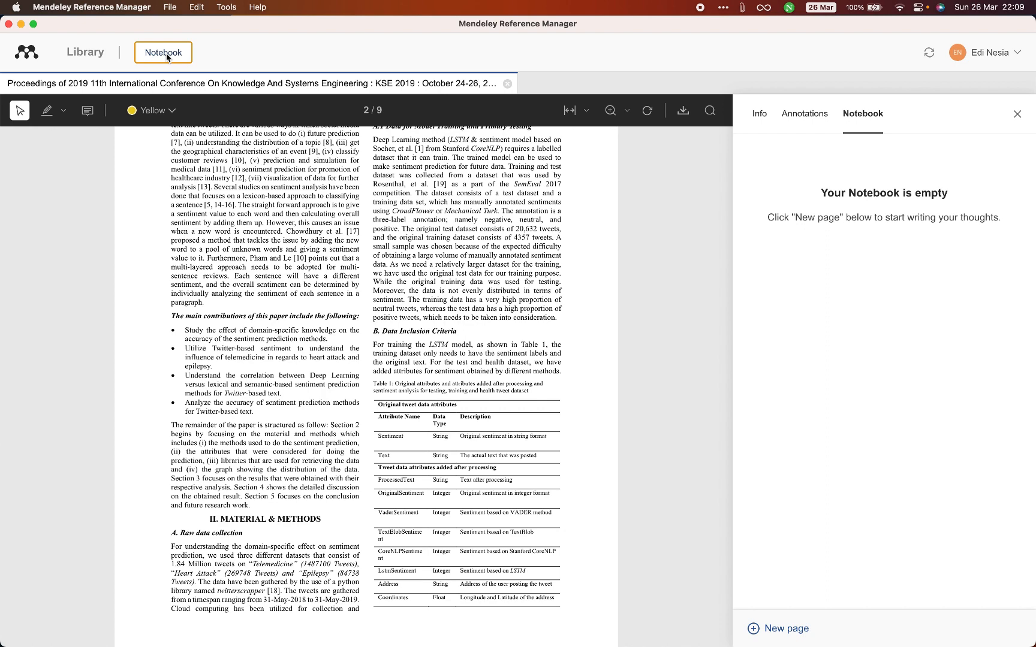
scroll(221, 254, "up", 15)
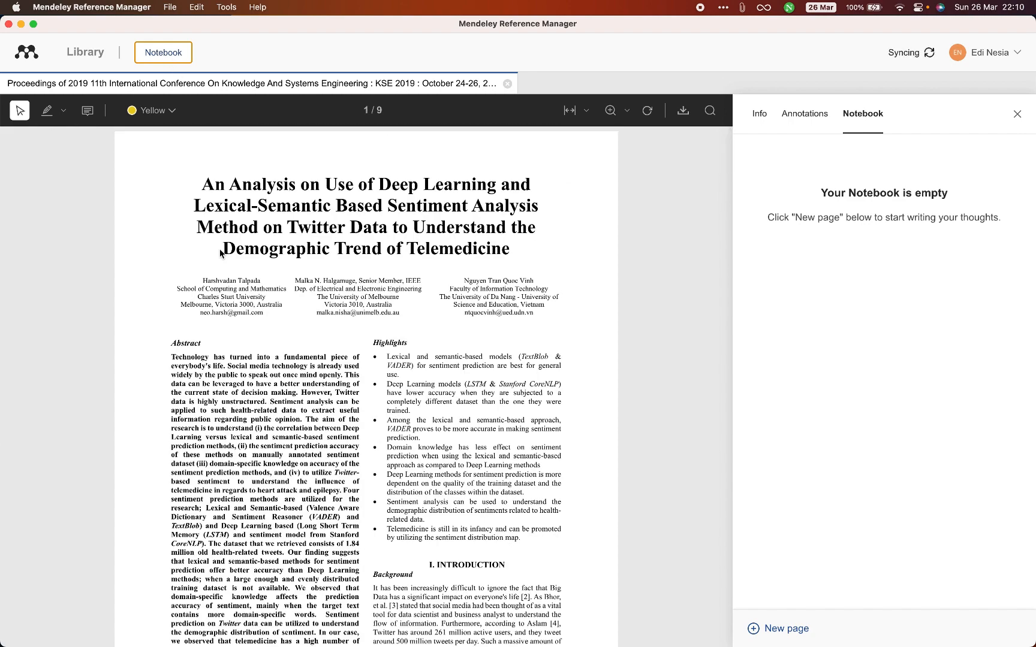
left_click(756, 117)
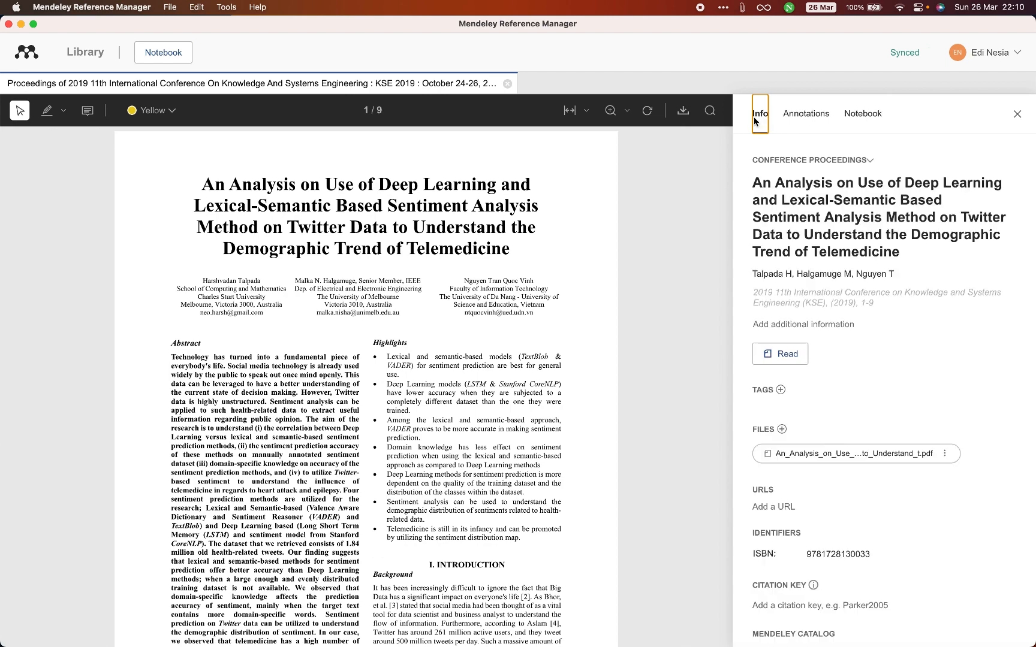
- Return to the library, start adding a file from the computer and browse to the Neat-Downloads Document folder on E-File
left_click(88, 53)
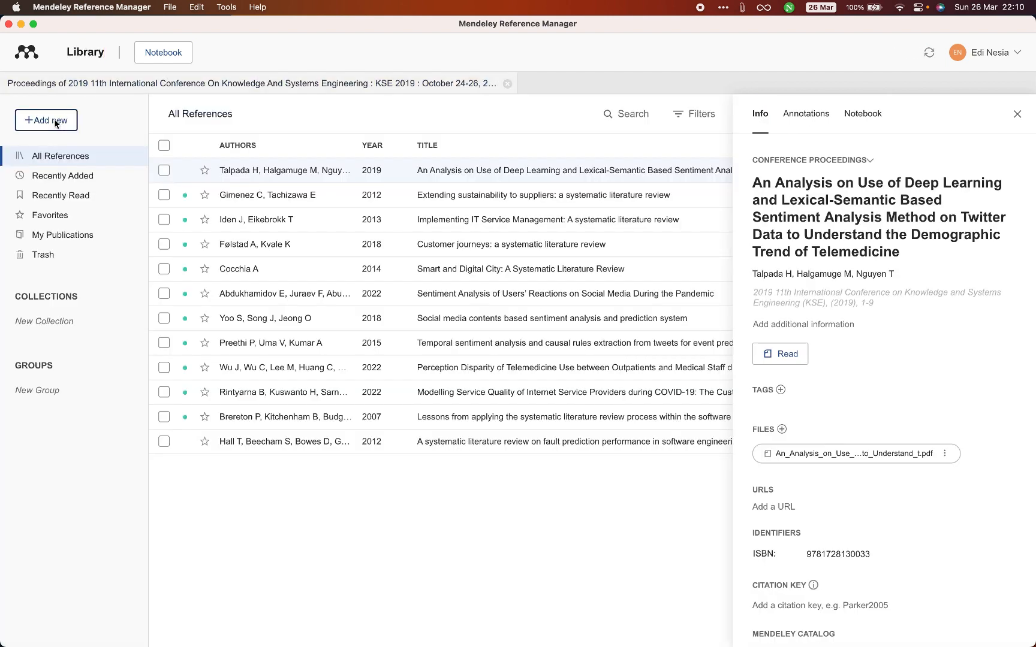
left_click(55, 122)
left_click(61, 161)
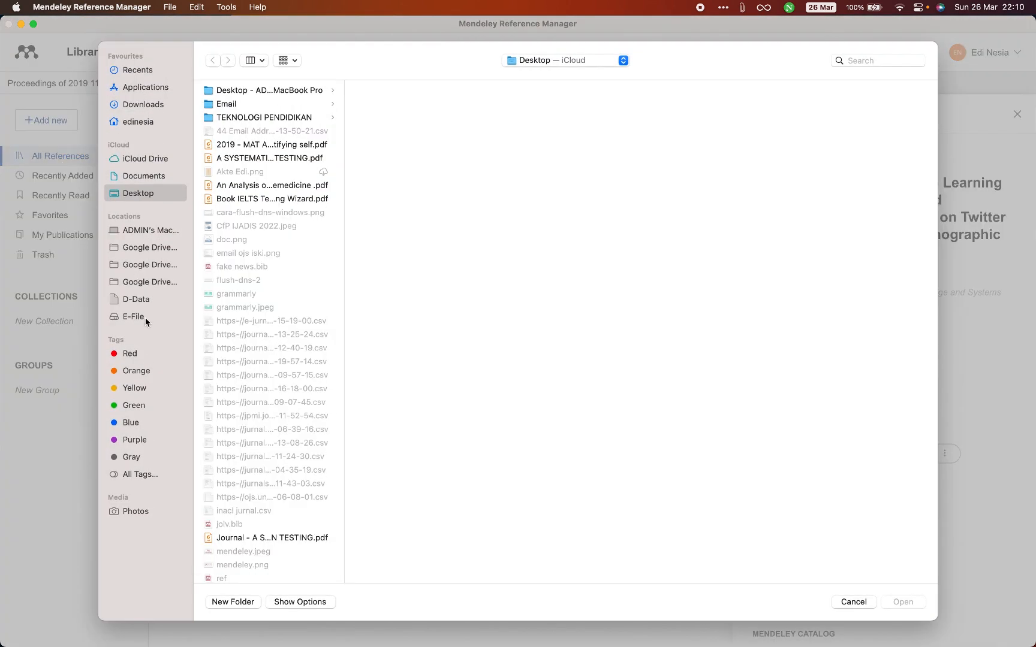
left_click(138, 316)
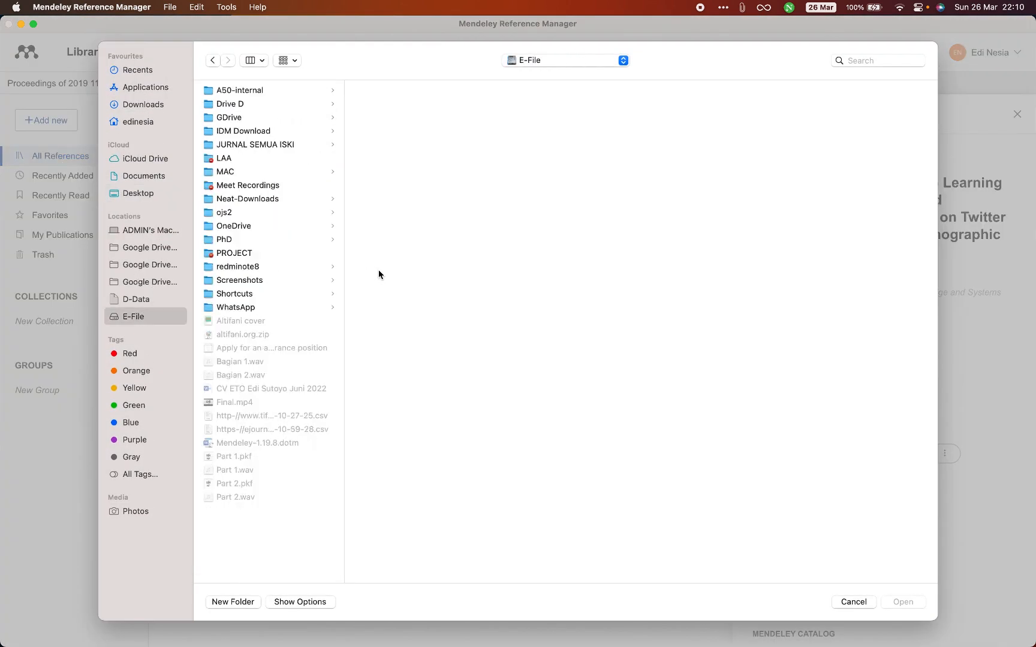
left_click_drag(342, 270, 500, 270)
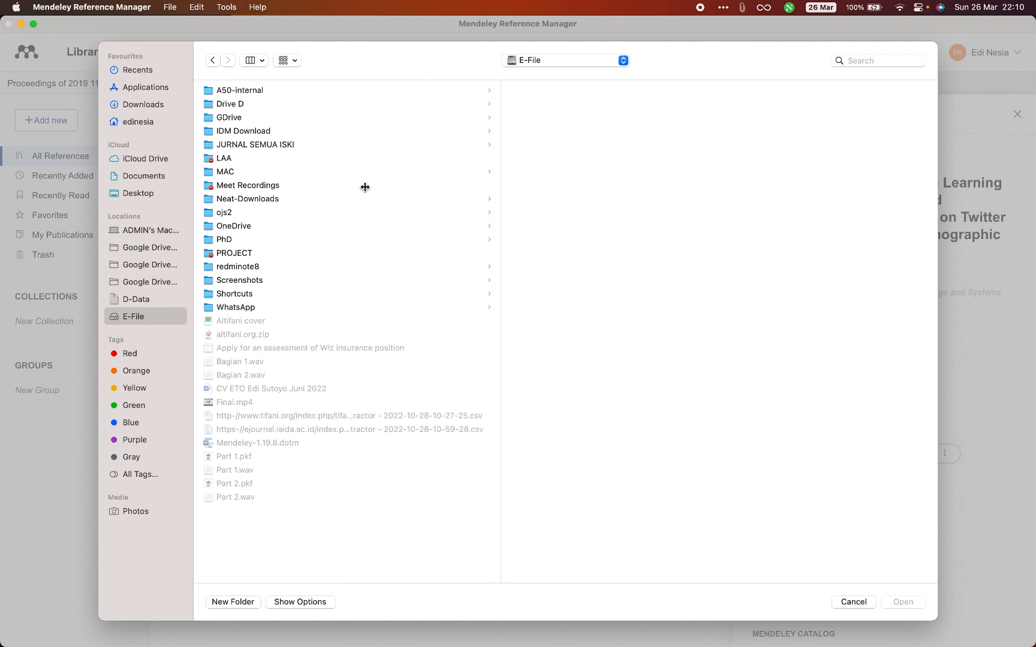
left_click(252, 201)
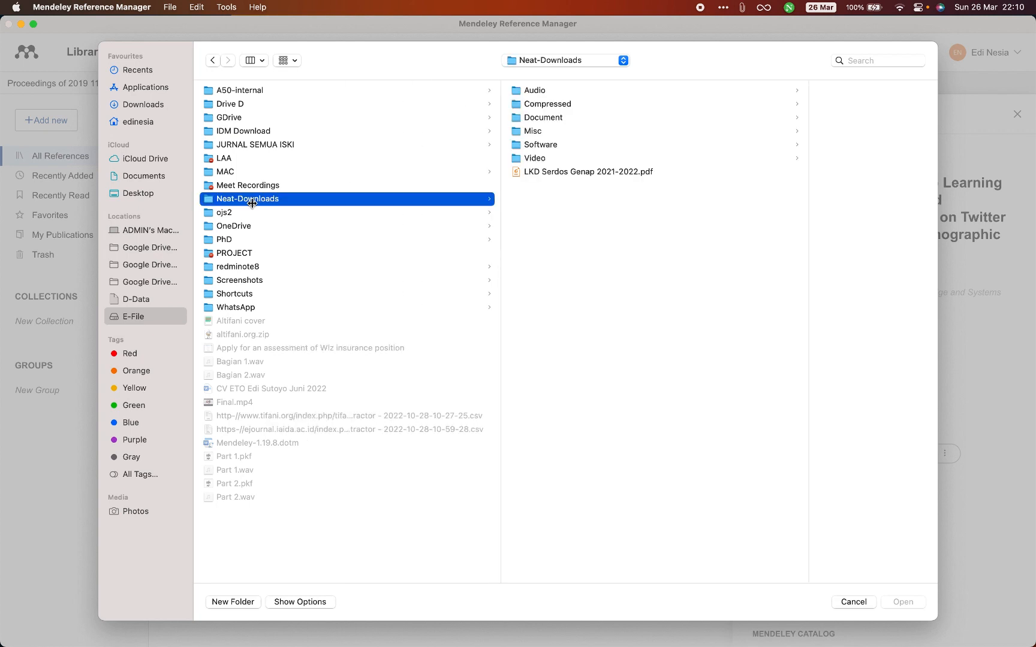
left_click(541, 118)
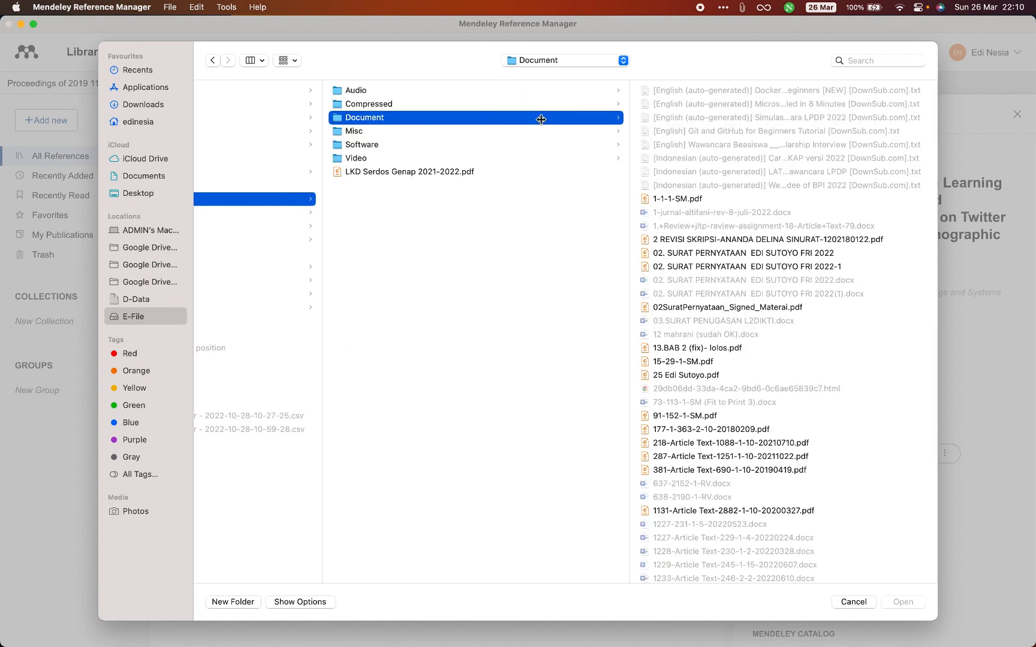
- Import the 2022 PDF on Twitter data sentiment analysis using machine learning into the library
scroll(706, 280, "down", 10)
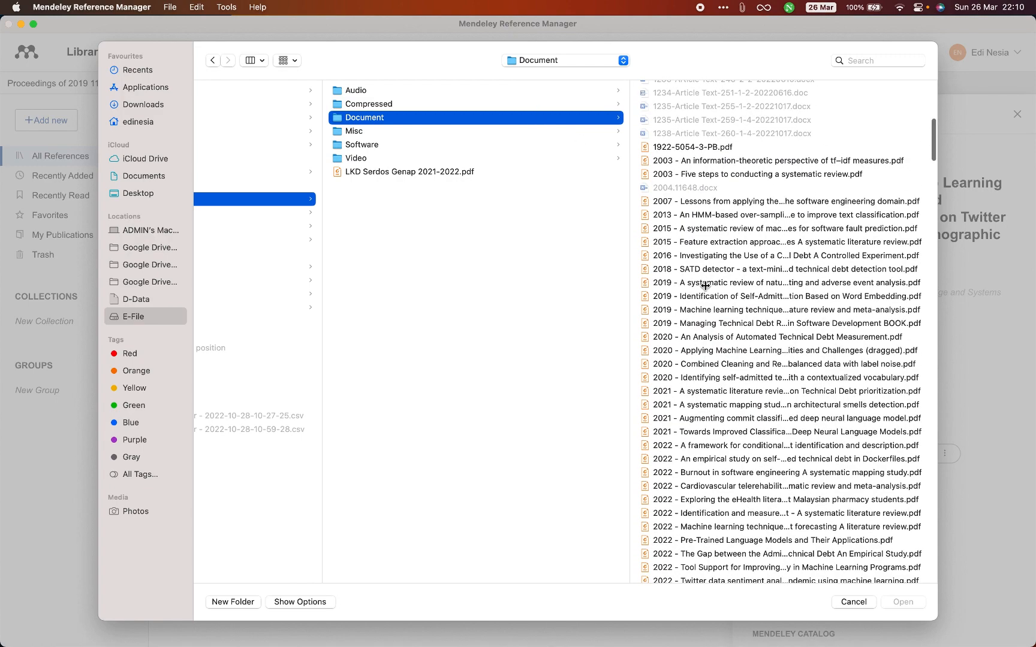
scroll(705, 285, "down", 12)
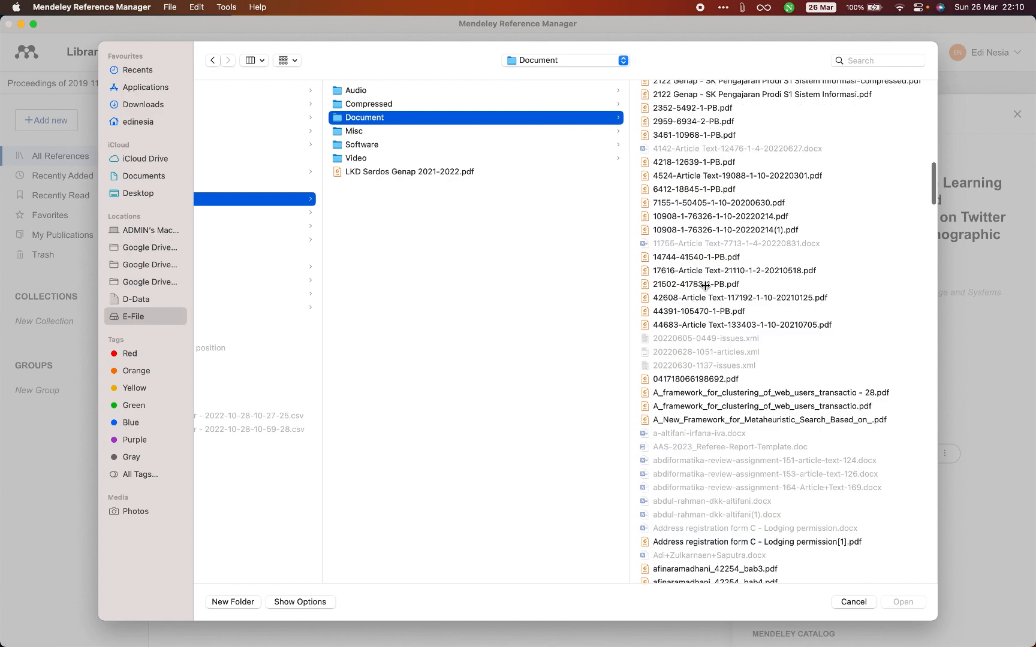
scroll(705, 286, "up", 4)
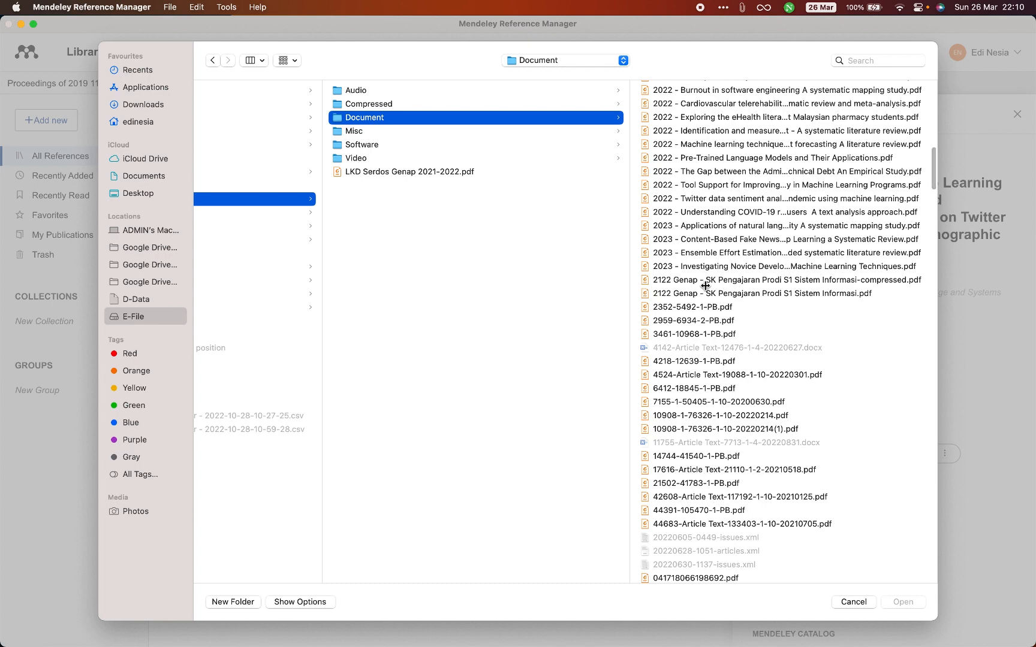
left_click(729, 199)
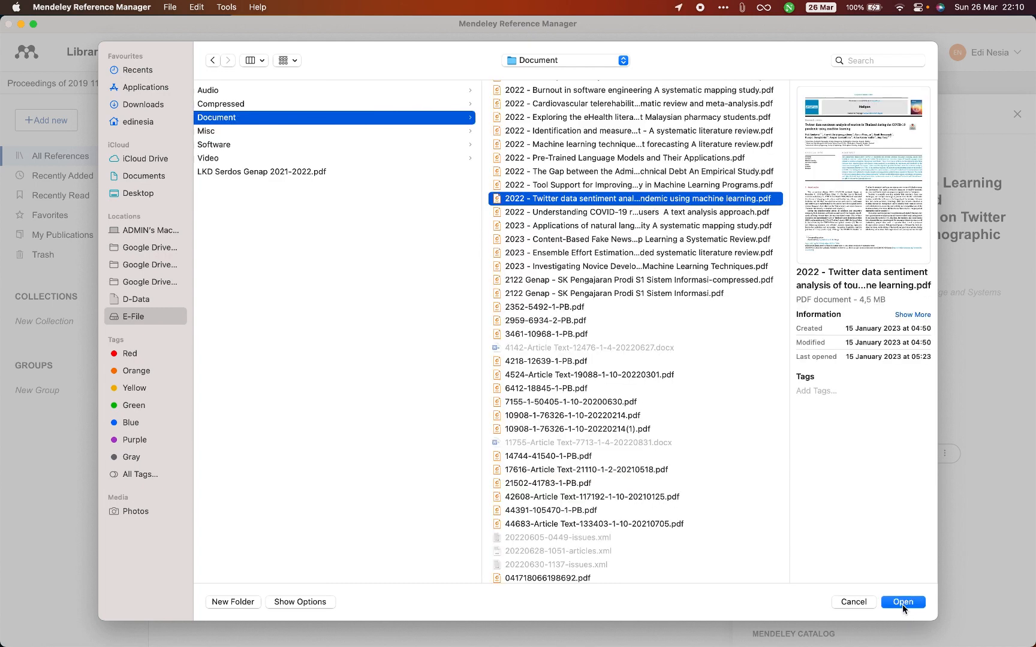
left_click(902, 603)
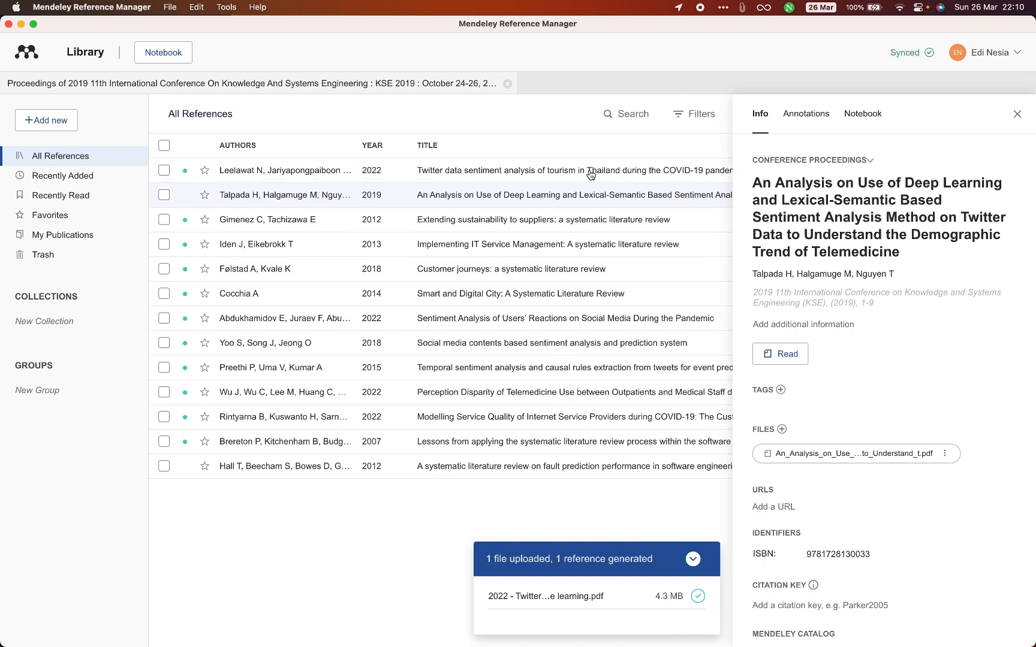
- Open the imported Thailand tourism sentiment paper to review its details, and go back to the telemedicine paper
left_click(591, 174)
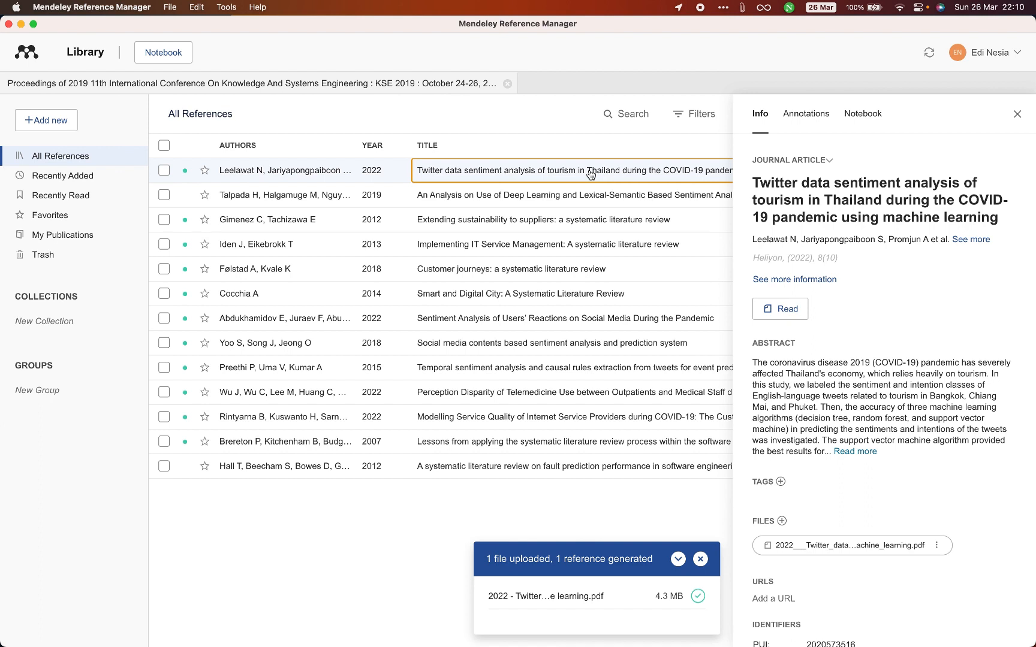
double_click(459, 175)
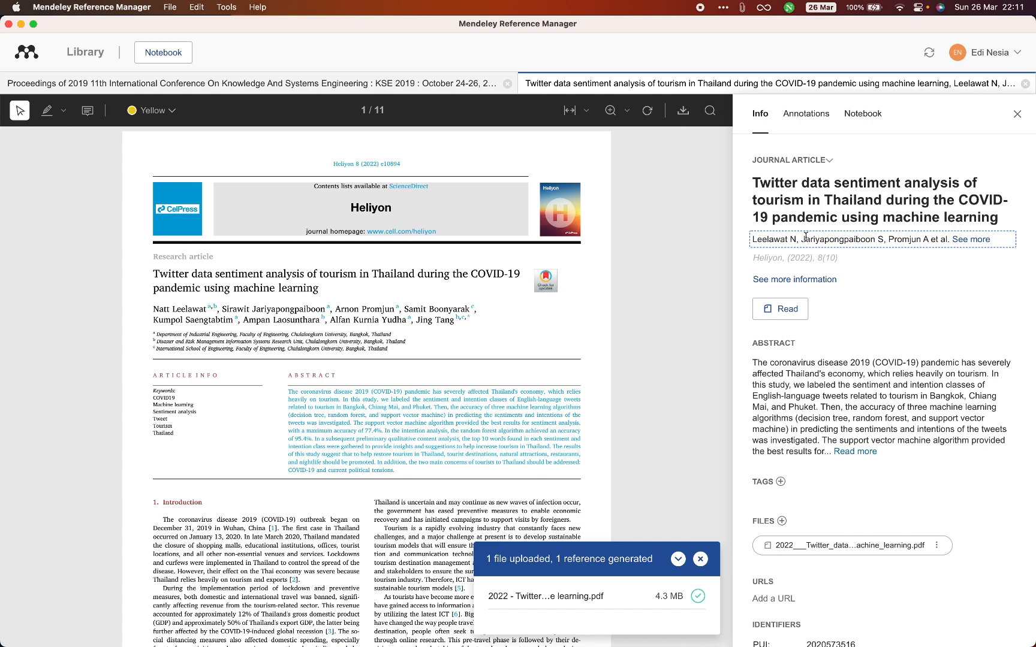
left_click(136, 83)
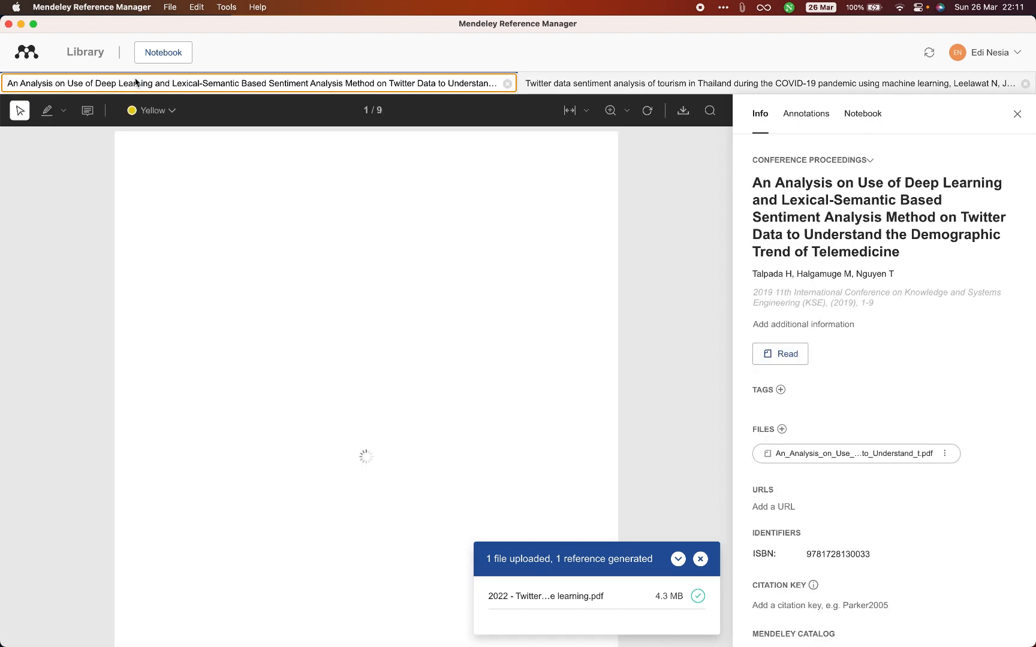
- Return to the library and open the form for adding a reference entry manually
left_click(82, 53)
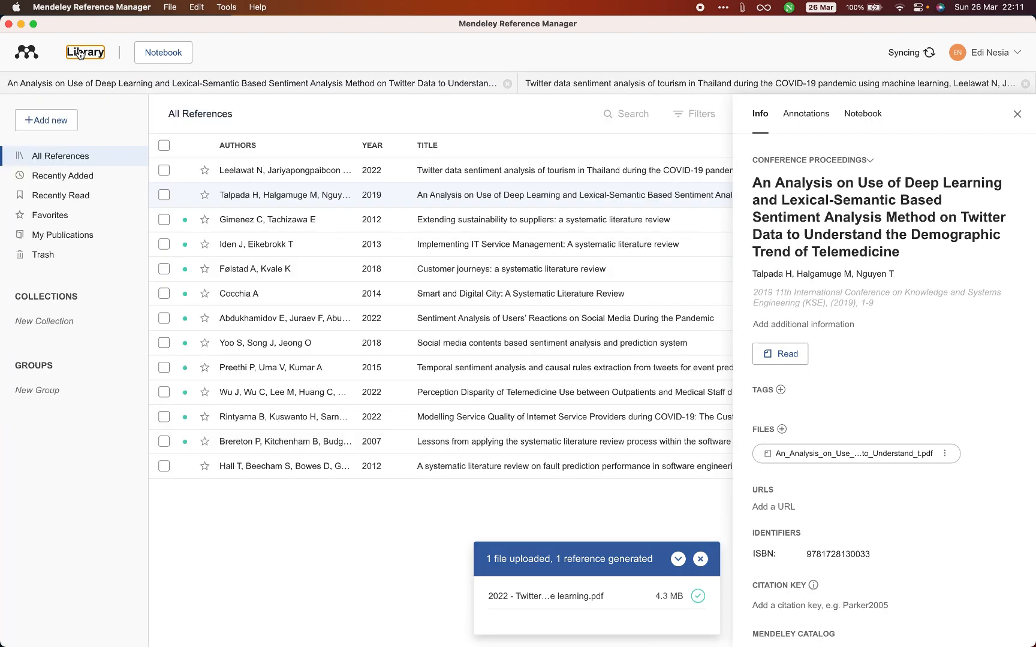
left_click(58, 121)
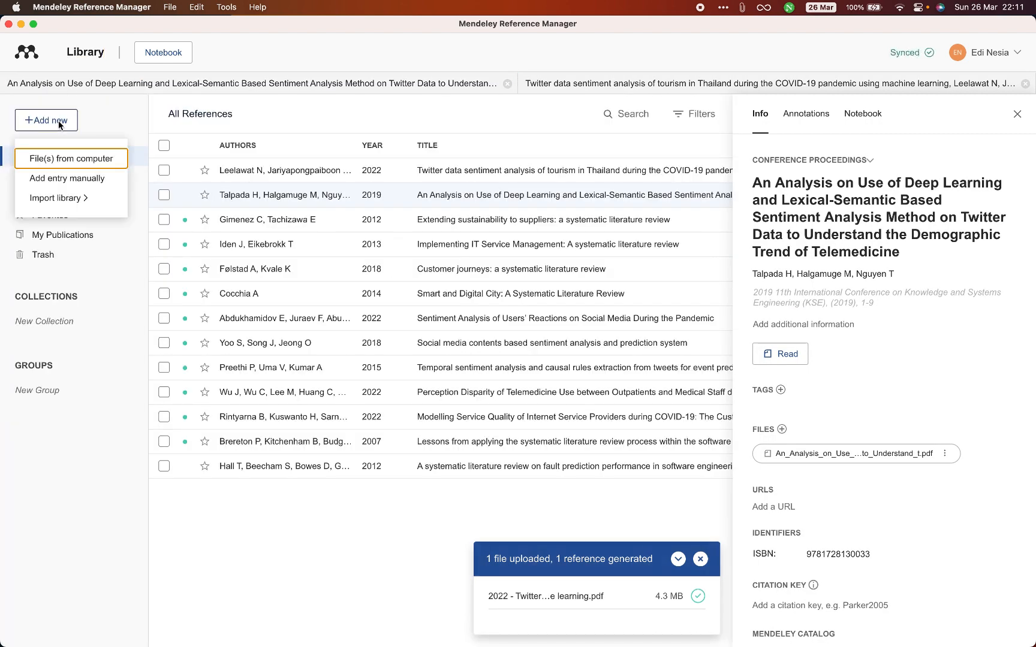
left_click(62, 178)
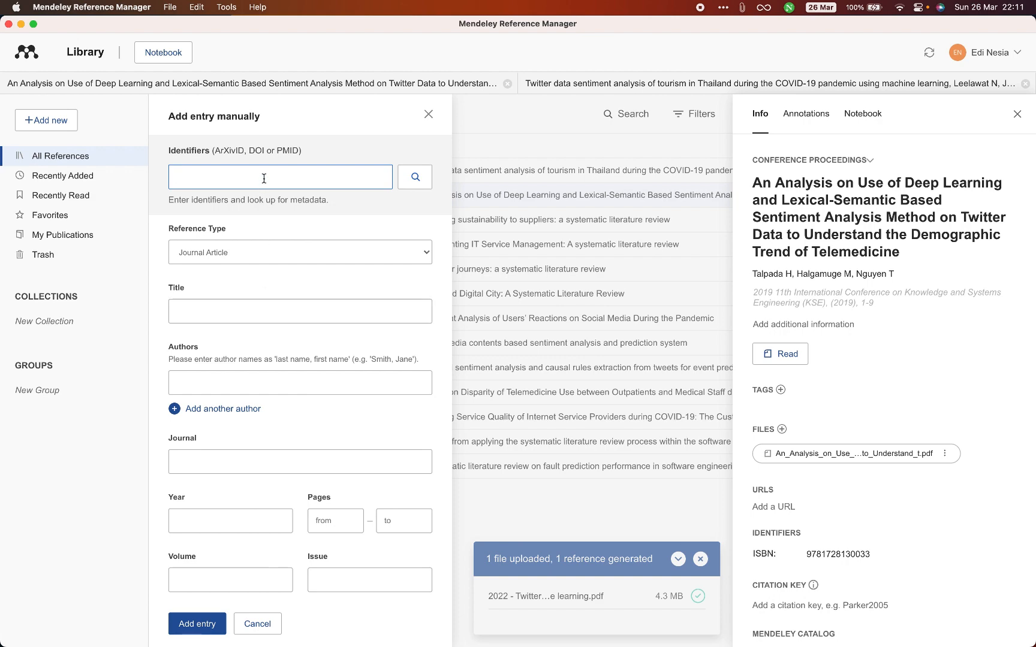
- Switch to Chrome, go back to the Google Scholar results and search for "software engineering" instead
key("super+Tab")
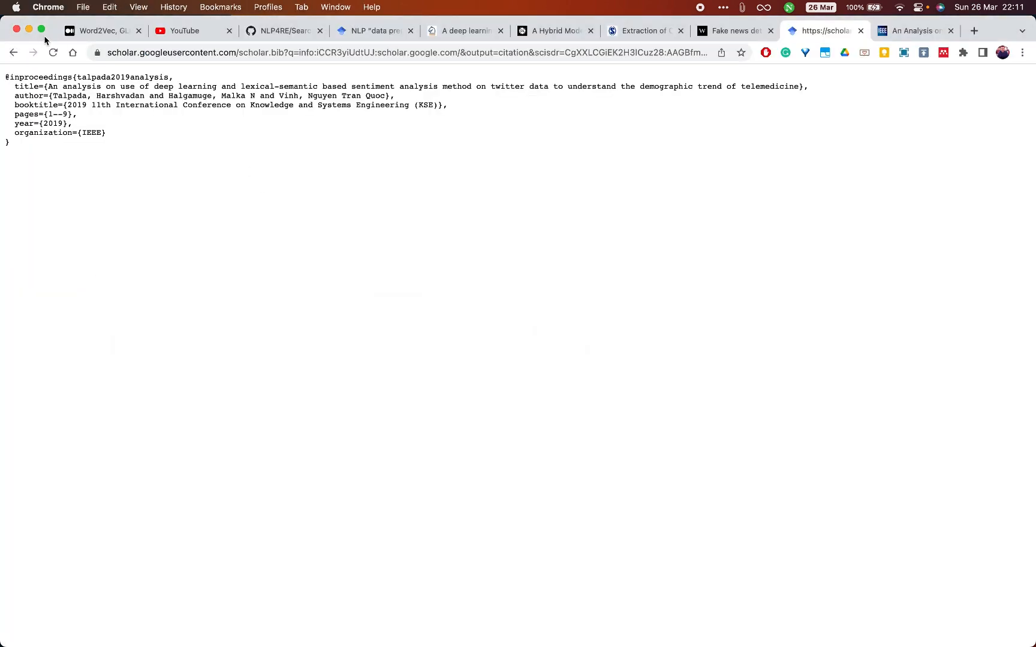
left_click(14, 53)
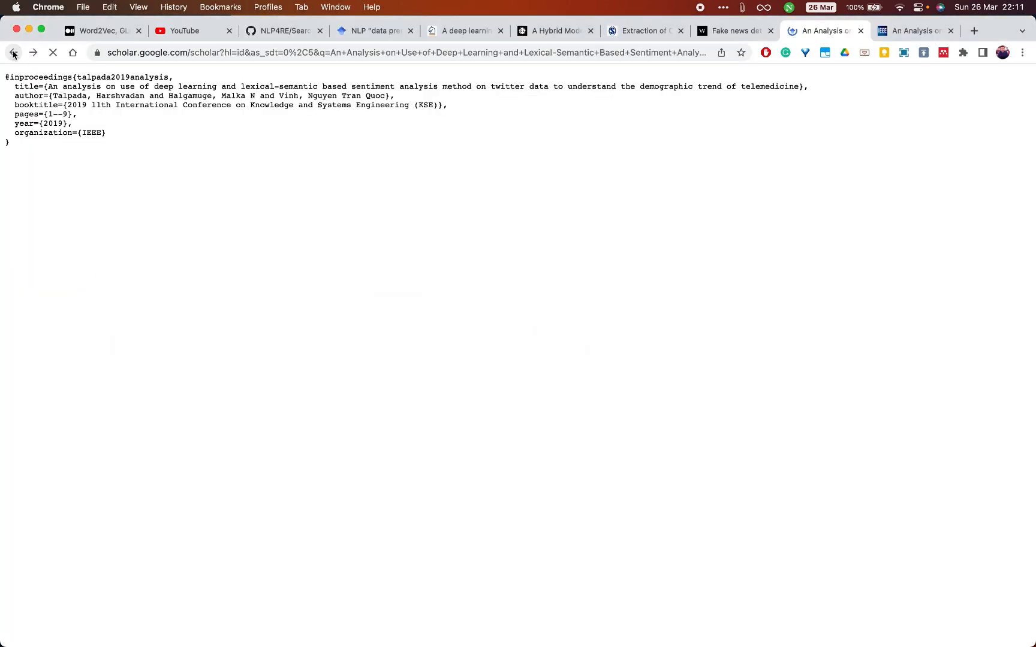
left_click(254, 351)
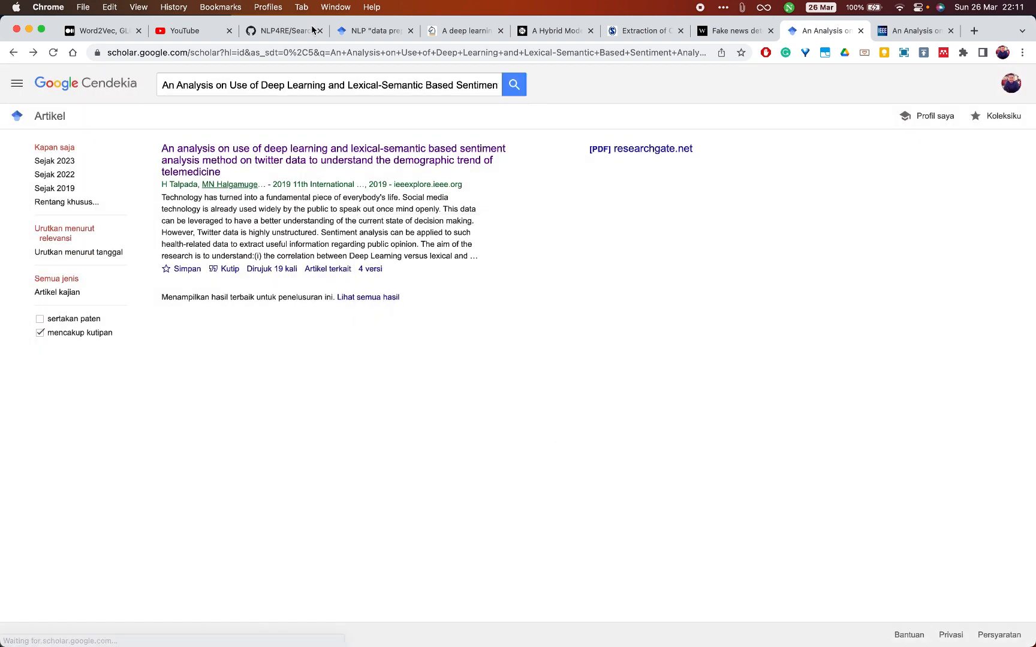
left_click(284, 84)
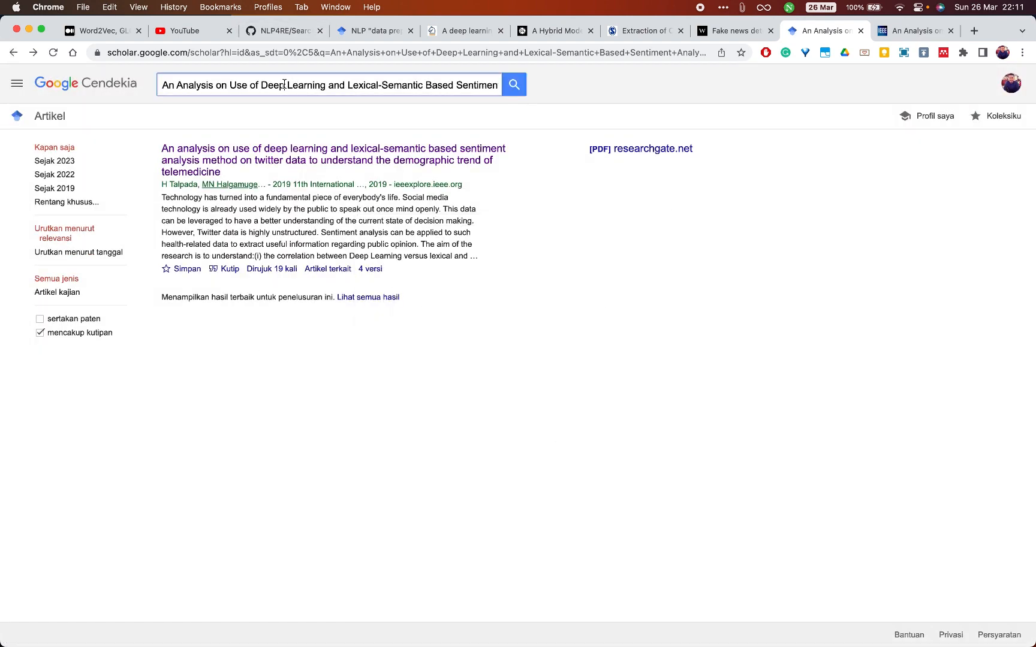
triple_click(334, 85)
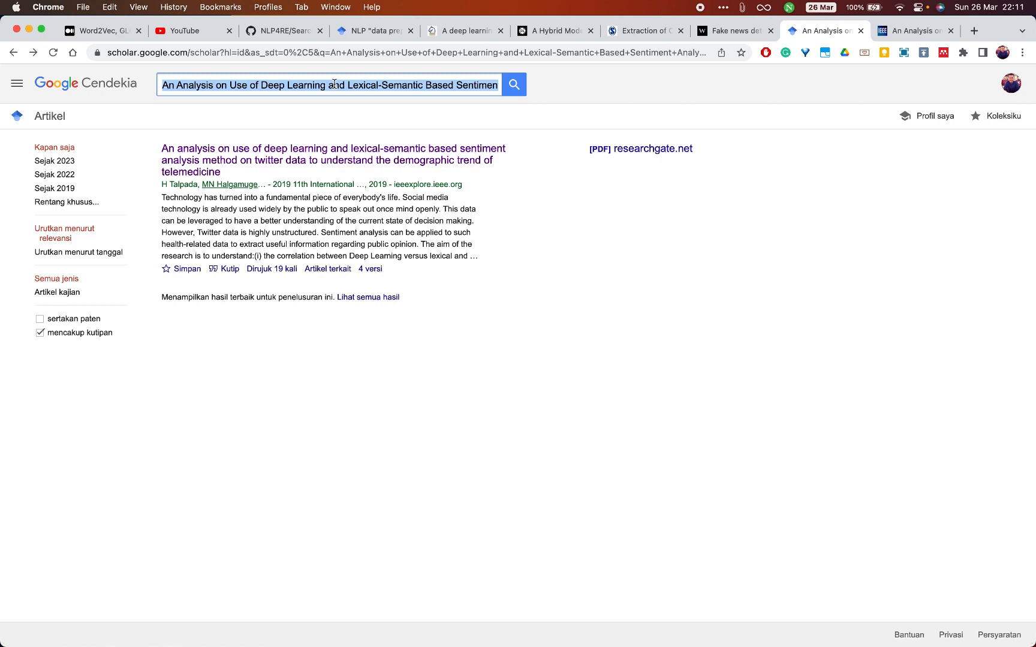
key("BackSpace")
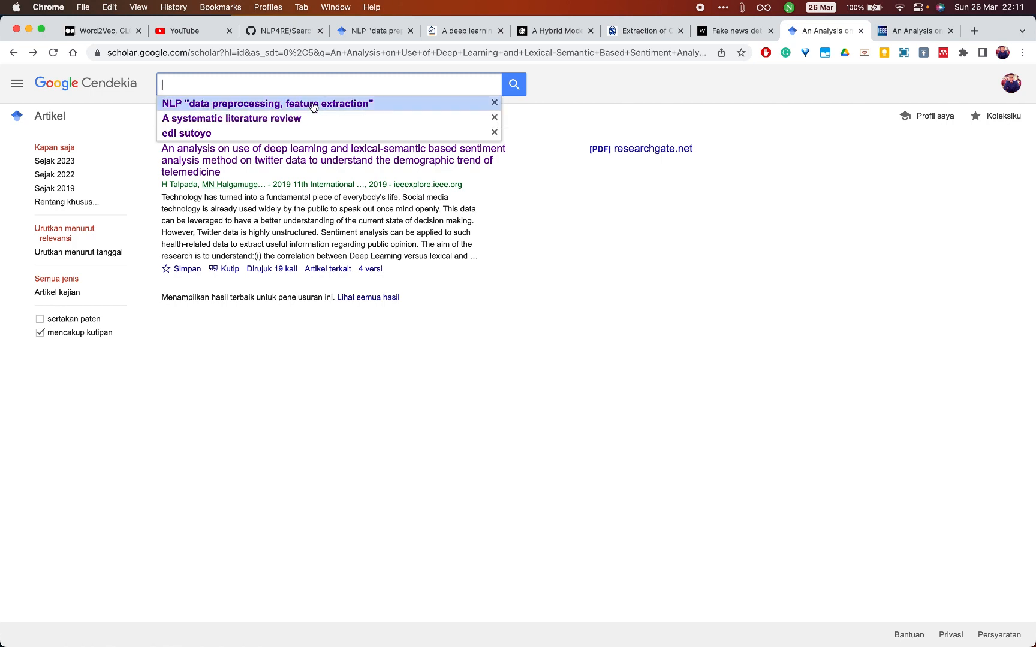
type("software")
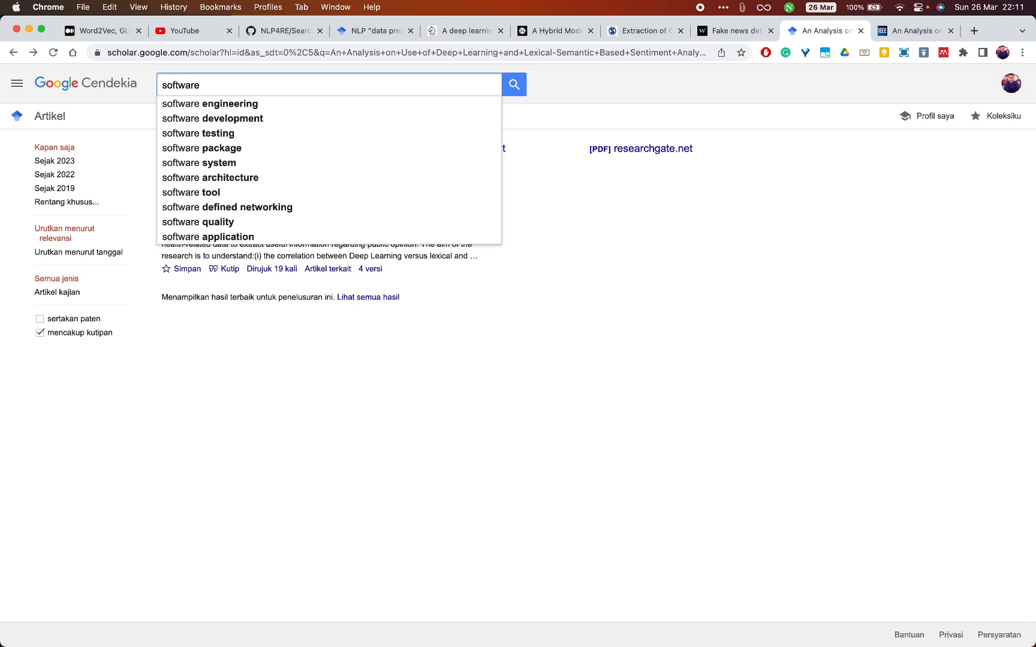
key("Down")
key("Return")
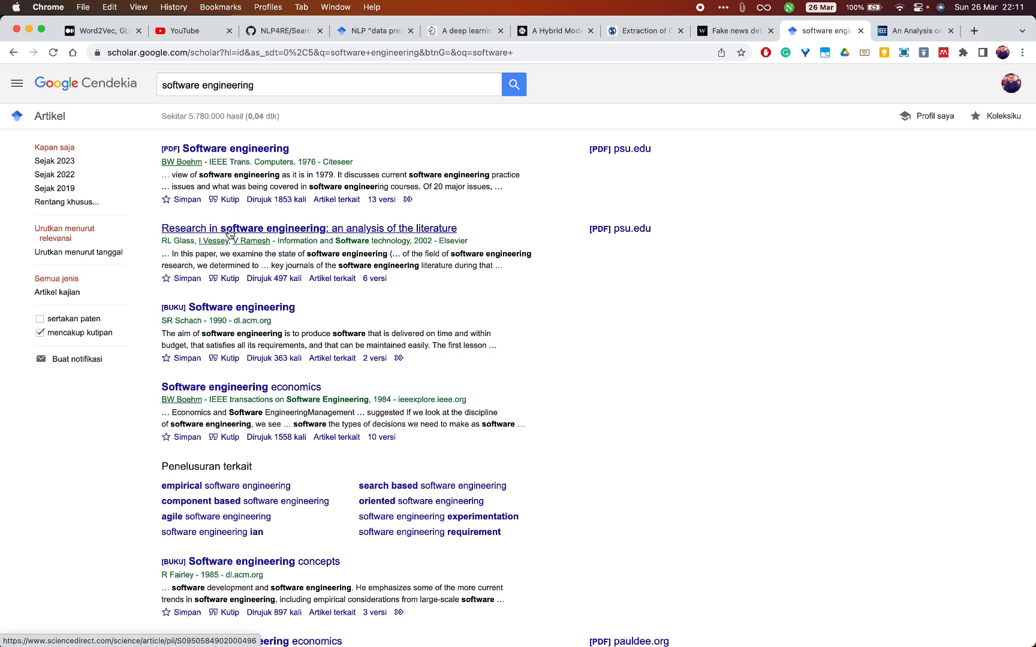
- Open the article "Research in software engineering: an analysis of the literature" on ScienceDirect and copy its DOI without the doi.org prefix
left_click(230, 233, "super")
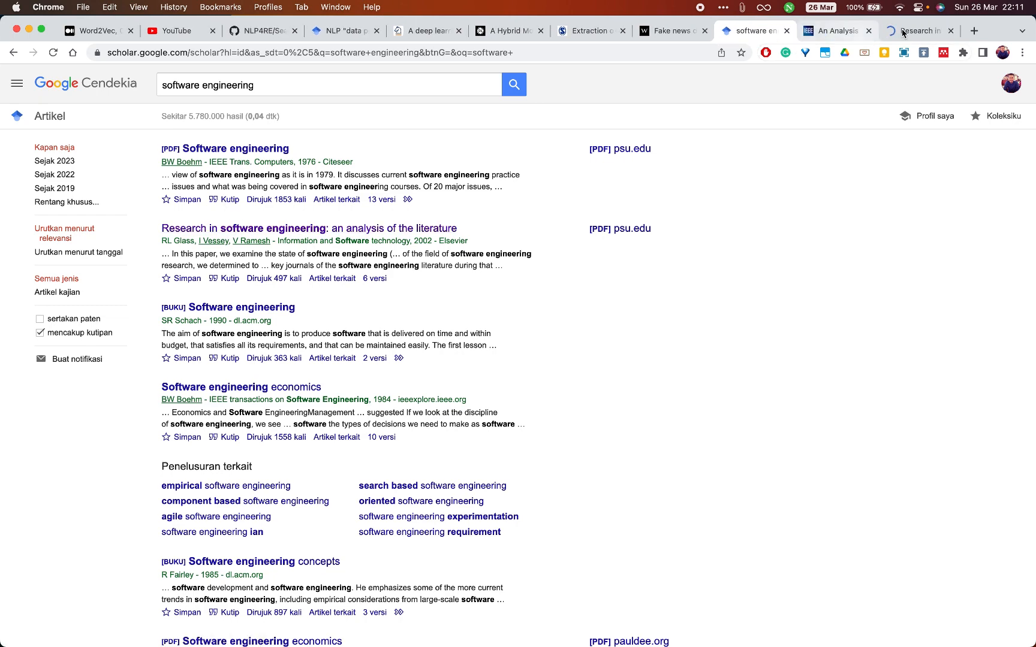
left_click(903, 31)
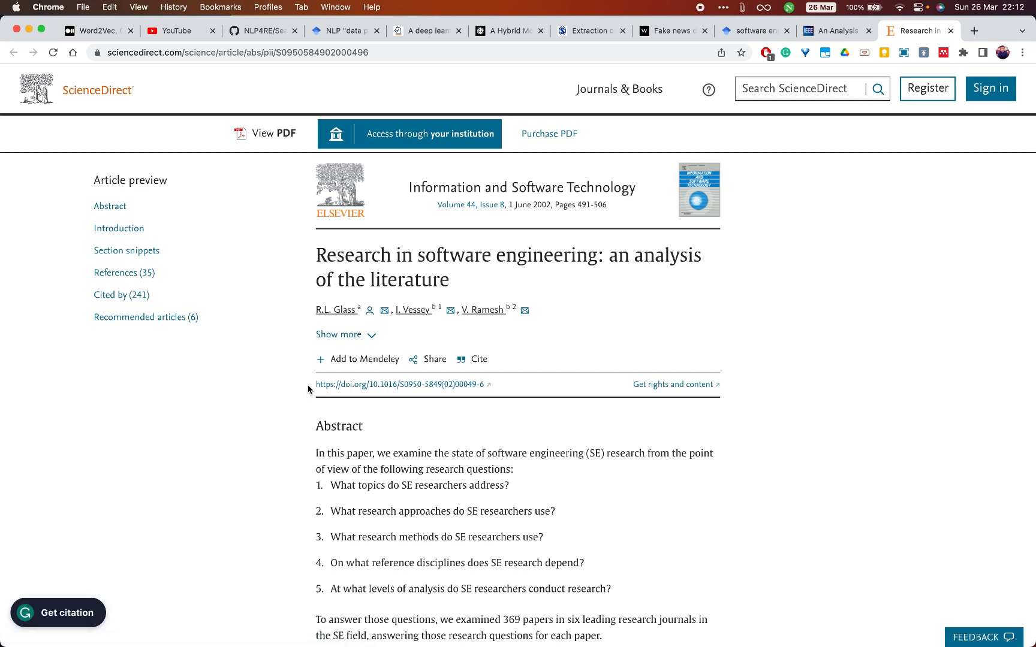
left_click_drag(315, 386, 372, 384)
key("super+c")
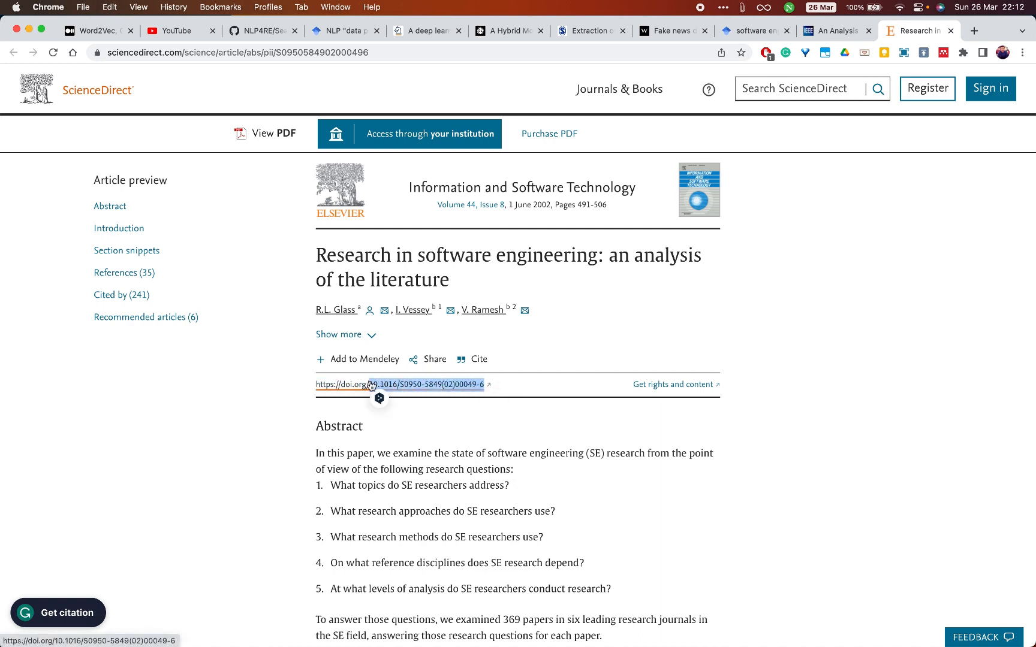
key("super+Tab")
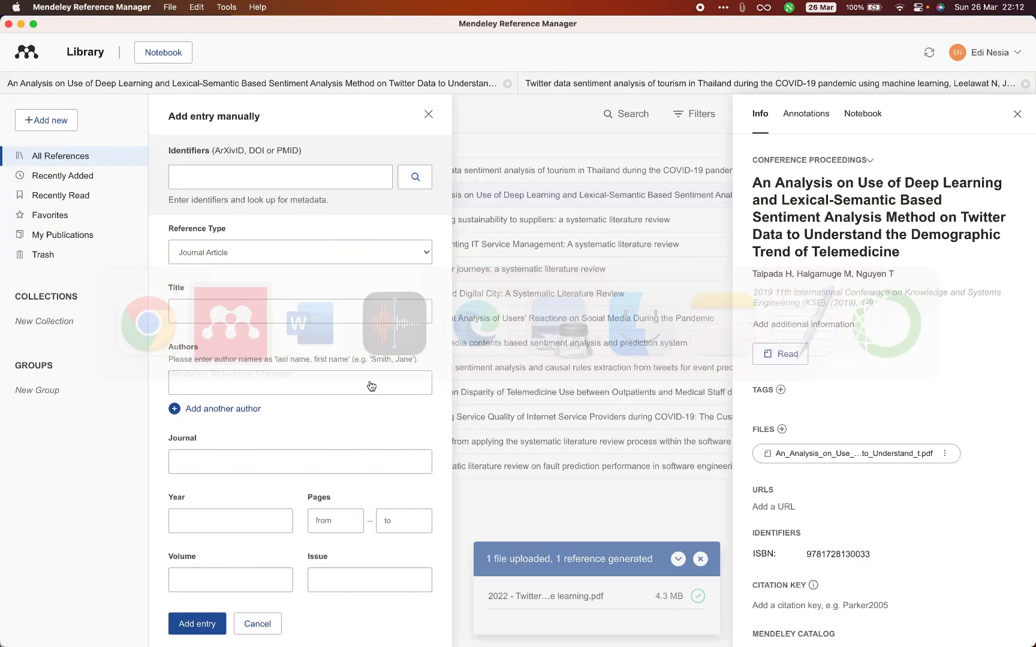
left_click(231, 174)
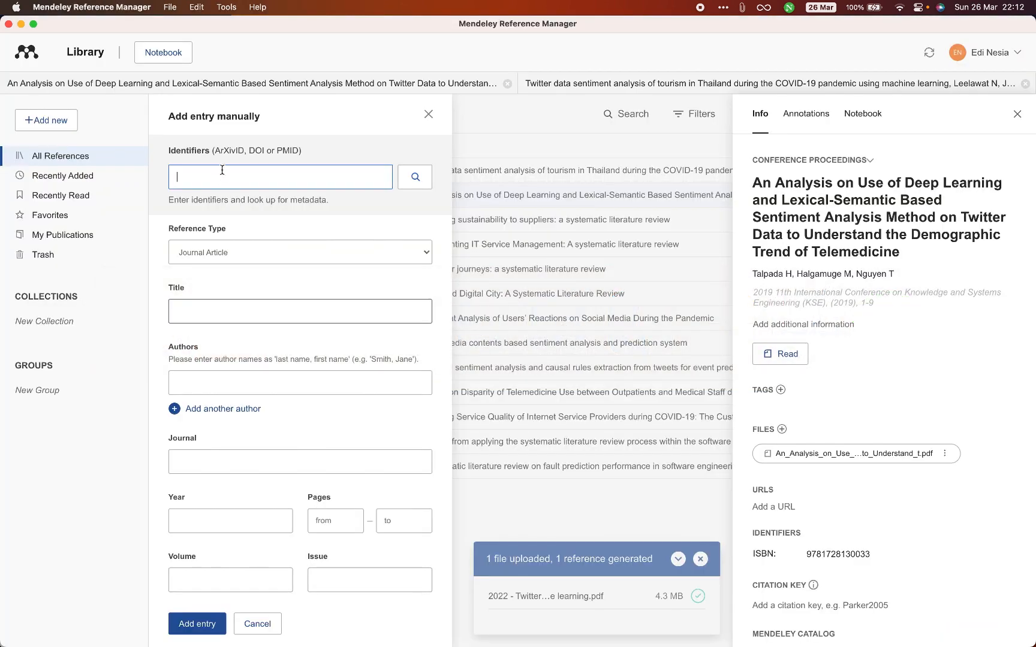
key("super+v")
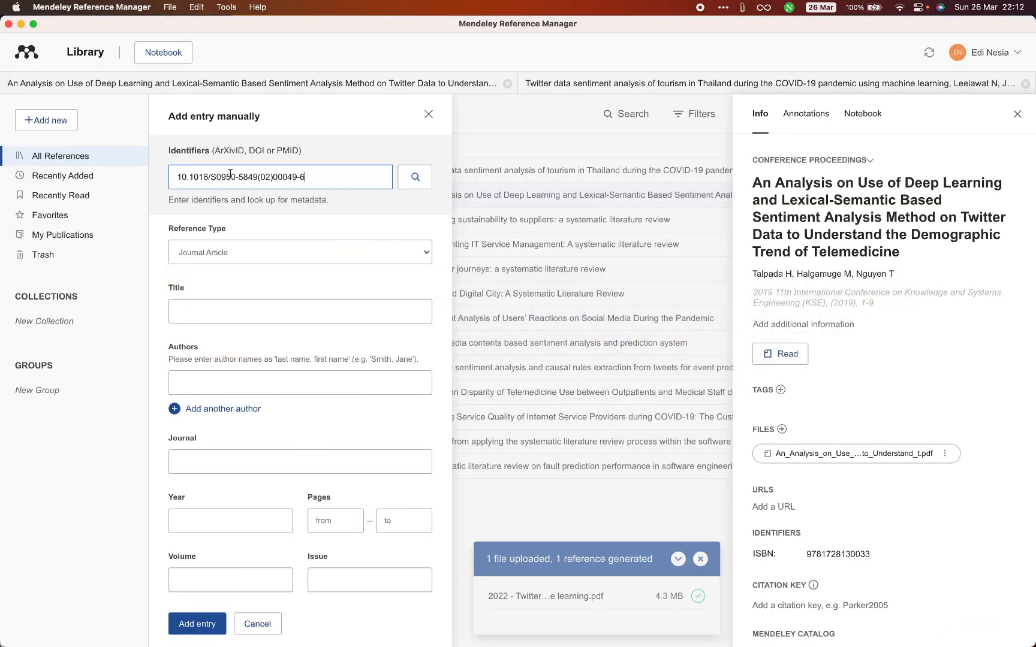
left_click(414, 178)
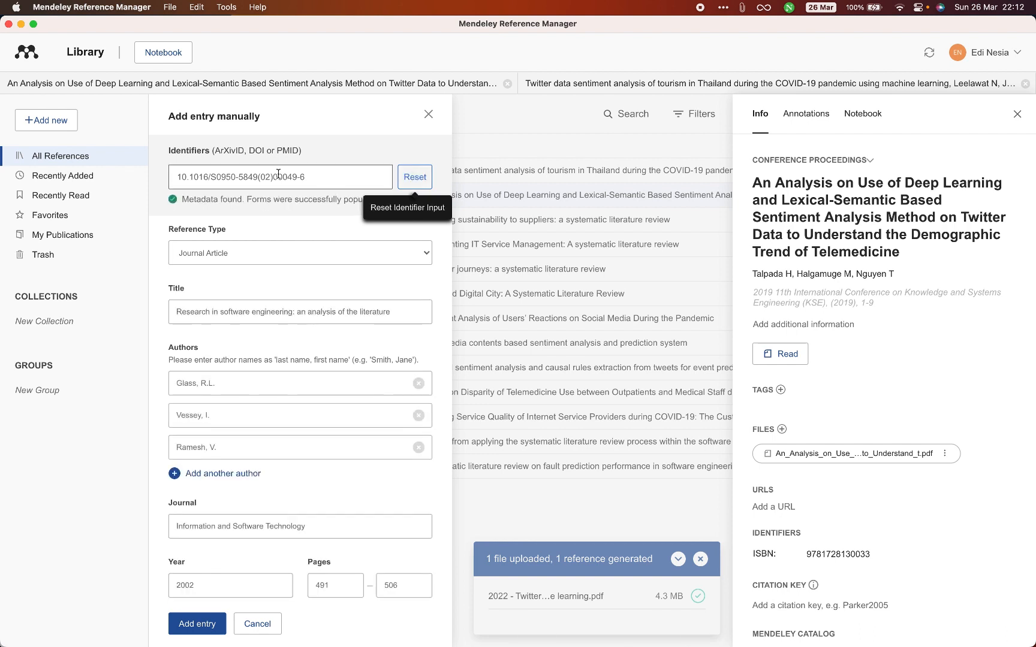
- Review the populated fields through to the abstract and add the entry to the library
scroll(155, 295, "down", 1)
scroll(155, 295, "down", 5)
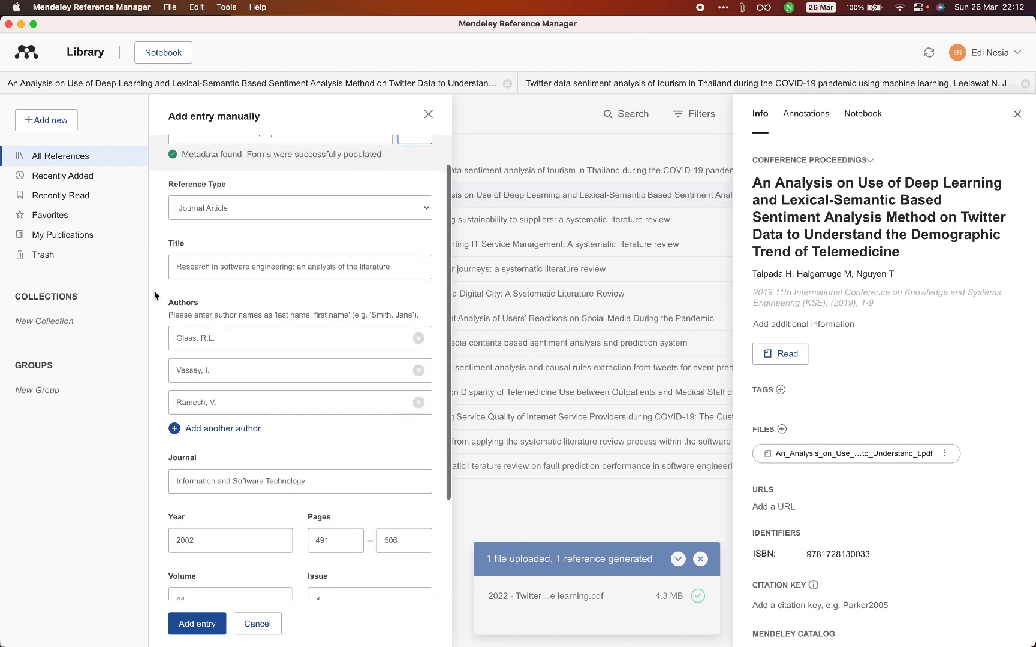
scroll(155, 295, "down", 2)
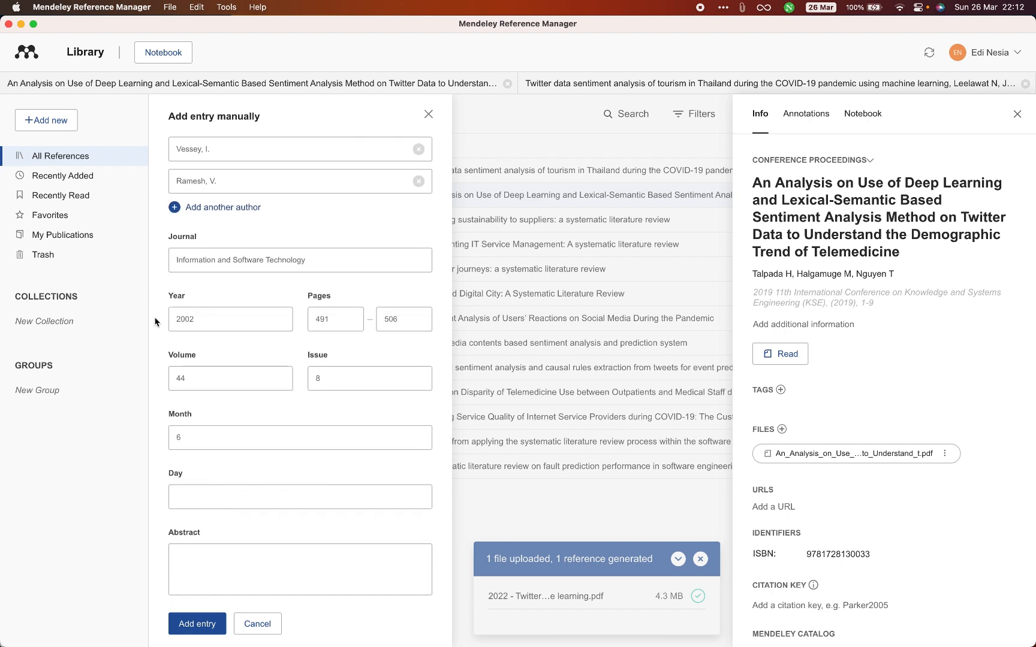
left_click(193, 624)
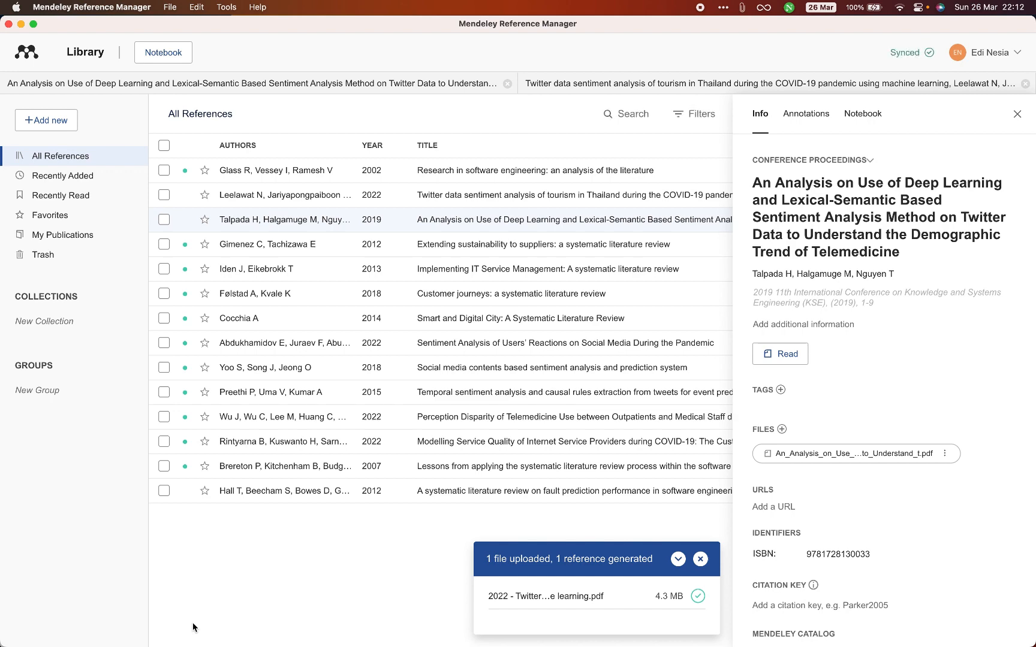
- Review the details of the new software engineering reference, close them and show the formats available for importing a library
left_click(1017, 114)
left_click(519, 171)
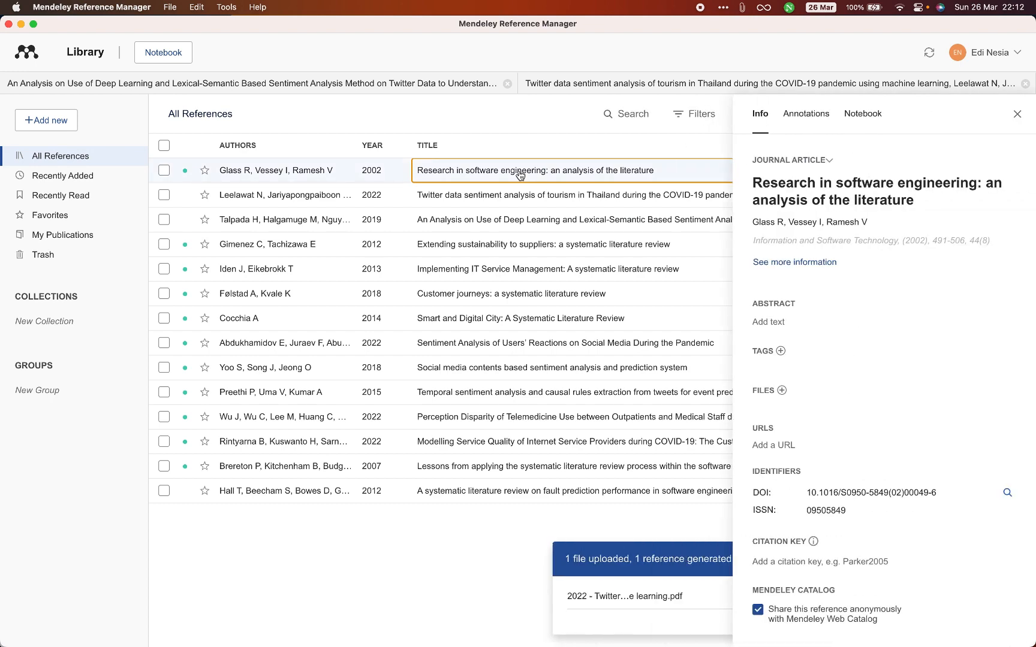
left_click(1018, 114)
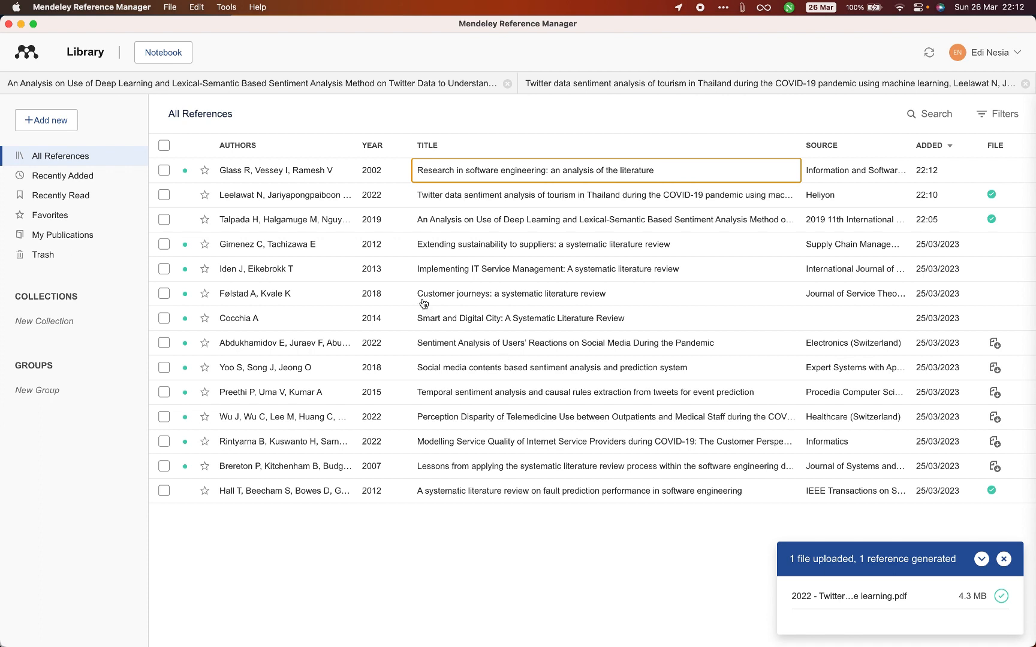
left_click(59, 123)
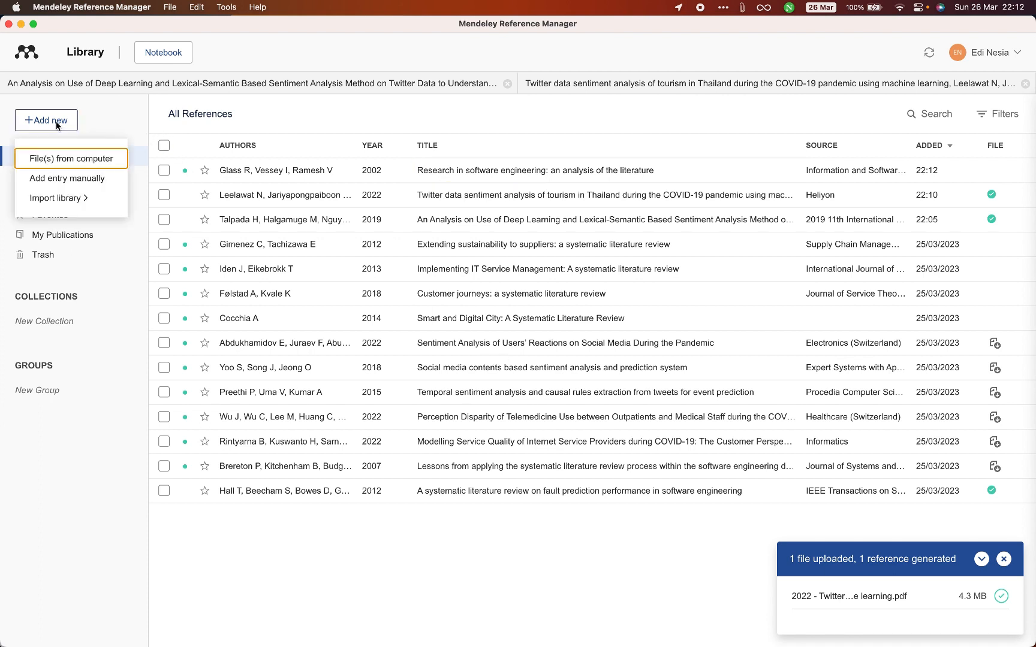
mouse_move(58, 199)
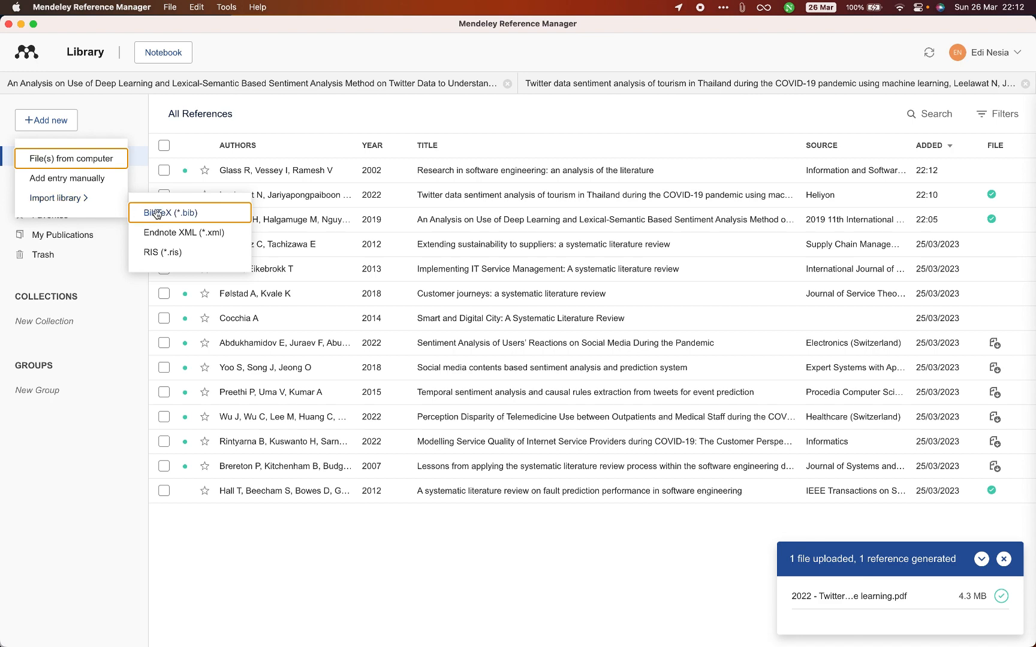
- Switch to Chrome and open the BibTeX citation of "Research in software engineering: an analysis of the literature" from the Google Scholar results
key("super+Tab")
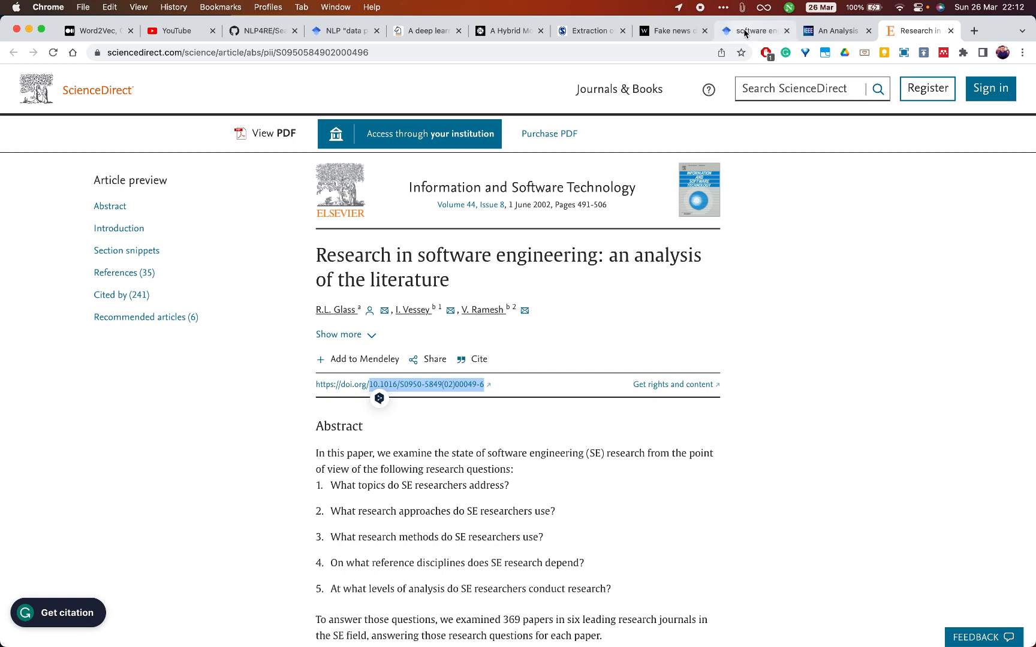
left_click(745, 33)
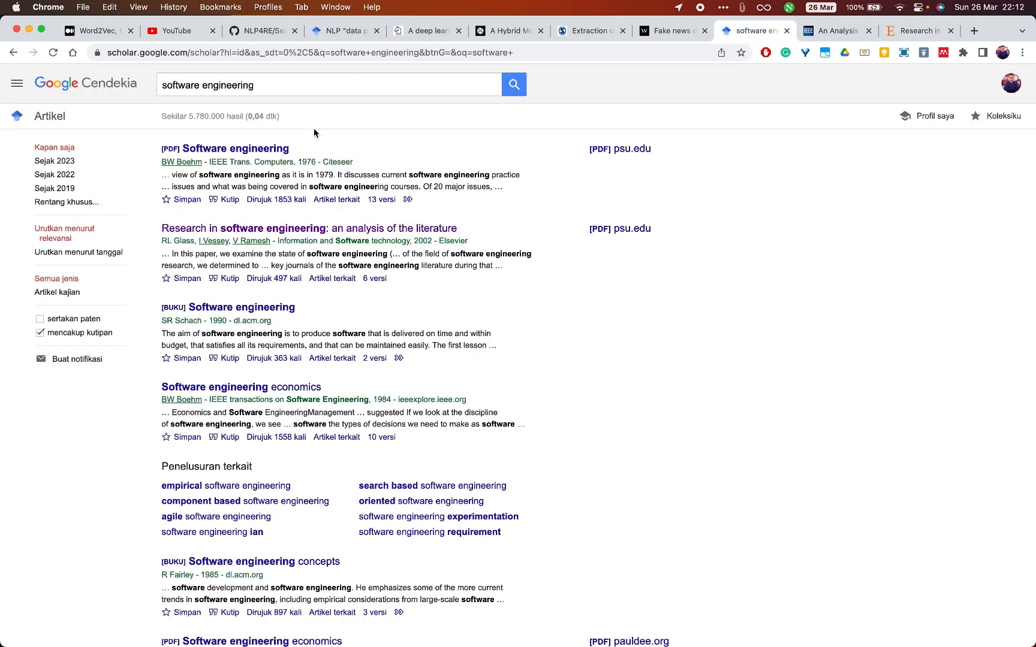
left_click(345, 81)
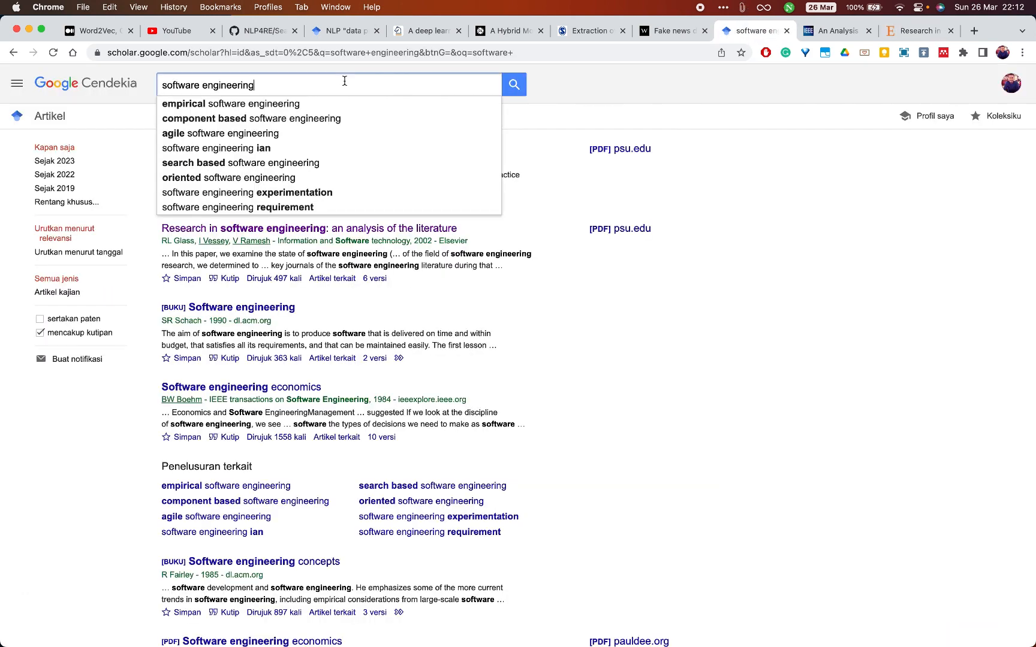
left_click(626, 384)
scroll(628, 385, "down", 1)
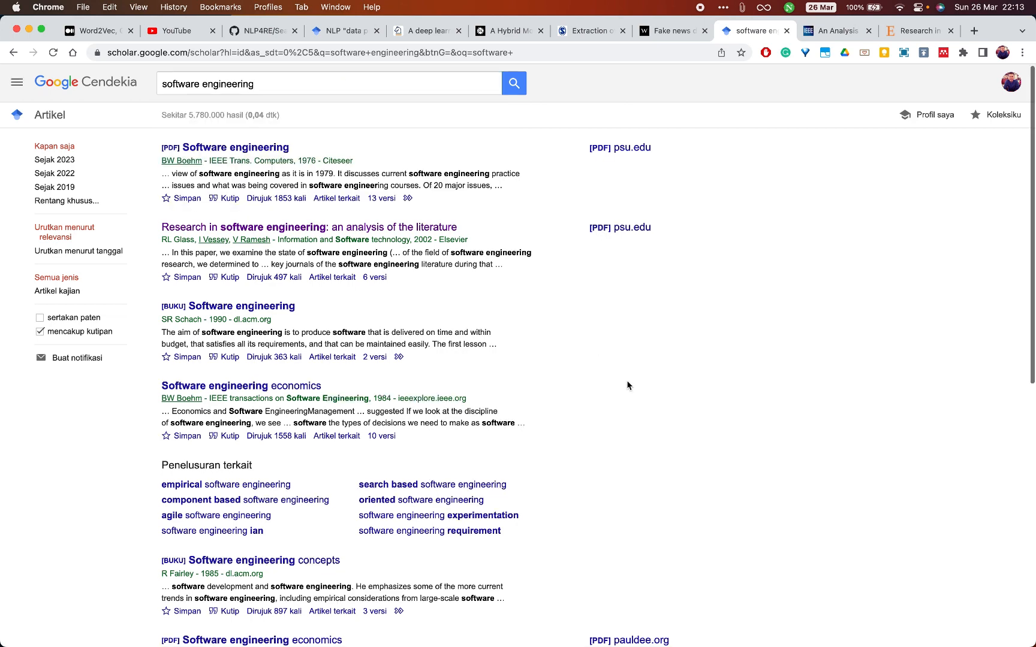
scroll(628, 385, "down", 3)
scroll(627, 384, "down", 5)
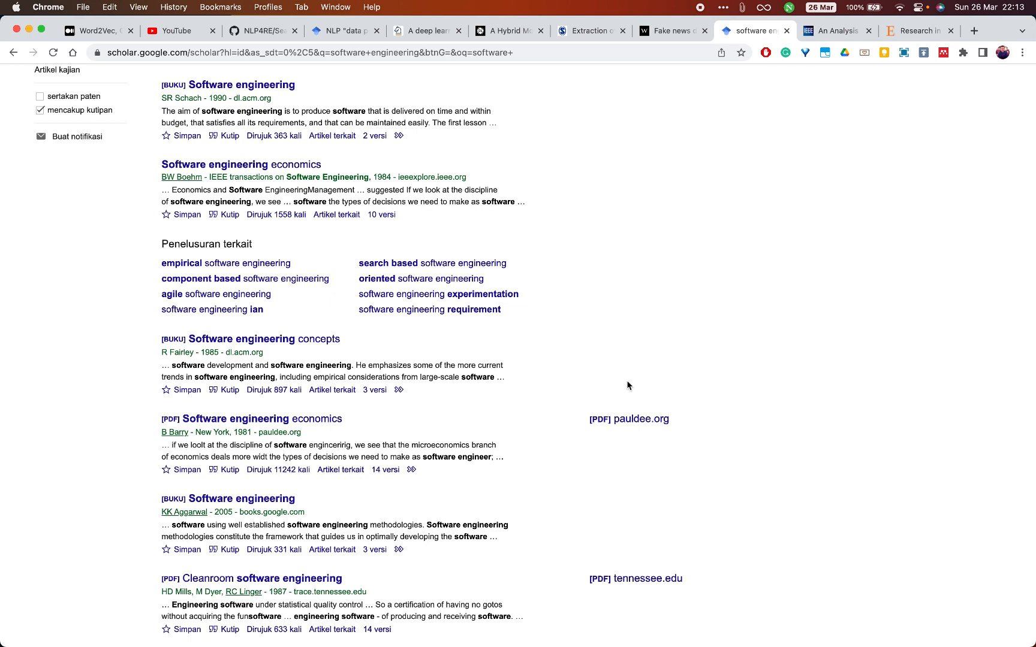
scroll(627, 384, "up", 8)
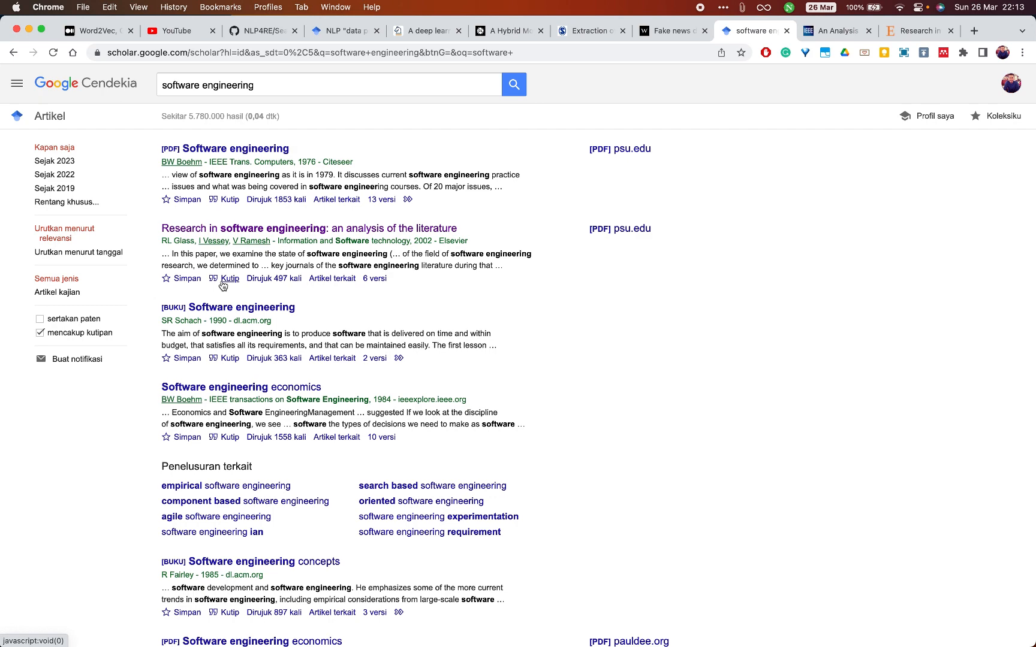
left_click(229, 279)
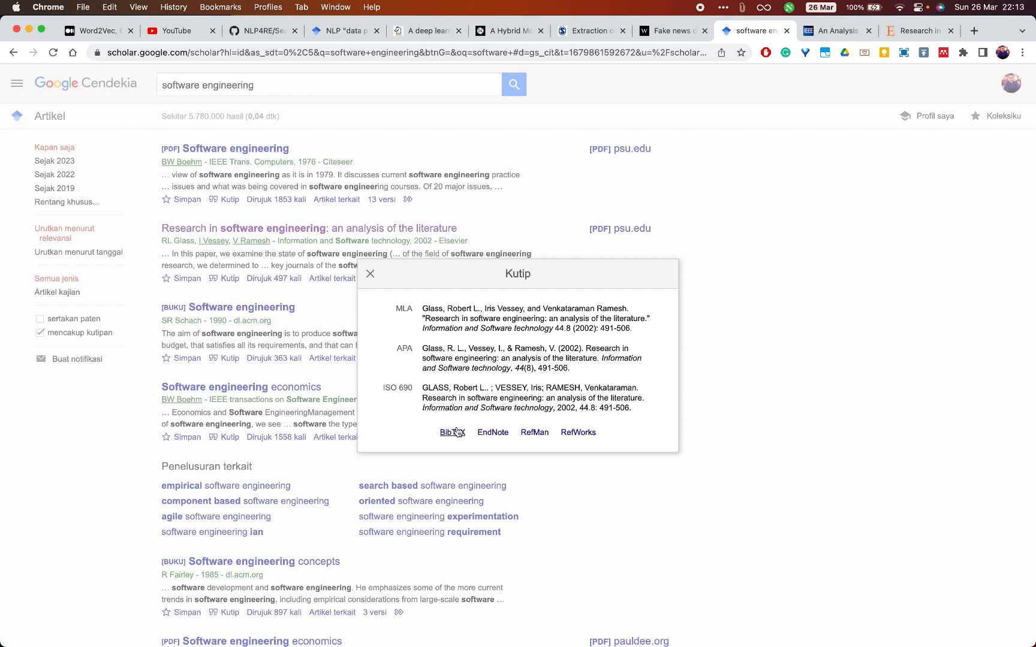
left_click(453, 433)
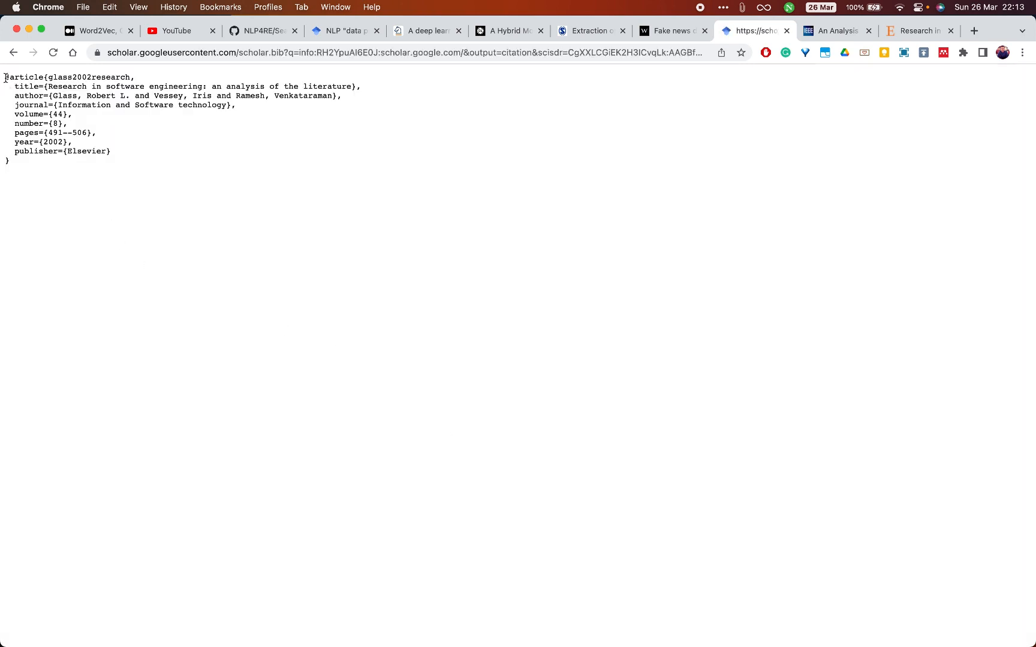
- Copy the whole BibTeX entry, launch TextEdit and create a new document
left_click_drag(6, 76, 38, 169)
key("super+c")
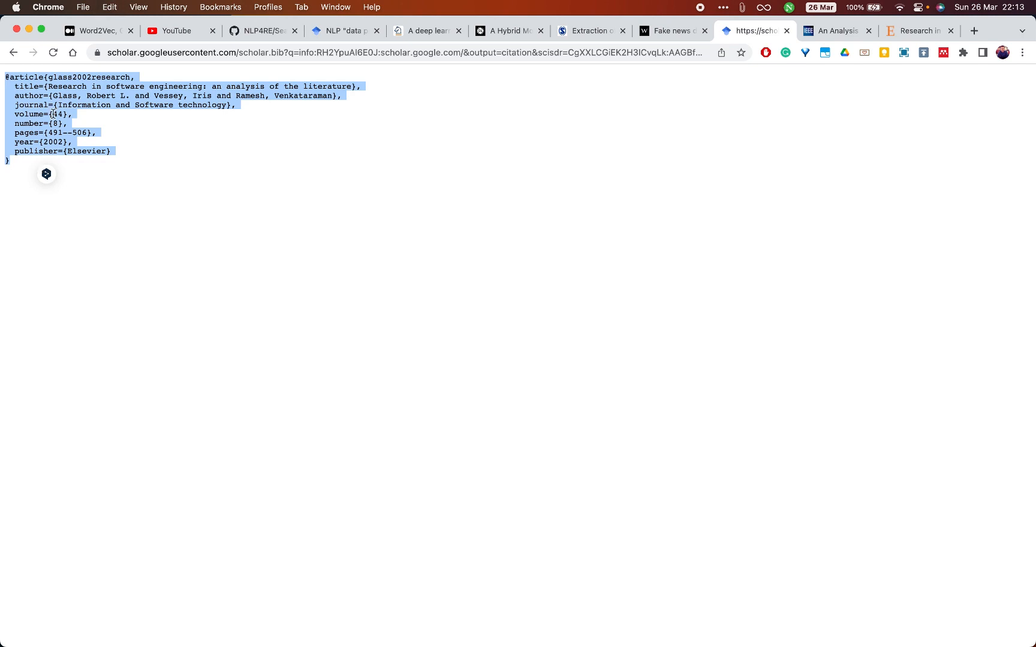
left_click(234, 231)
key("super+space")
type("e")
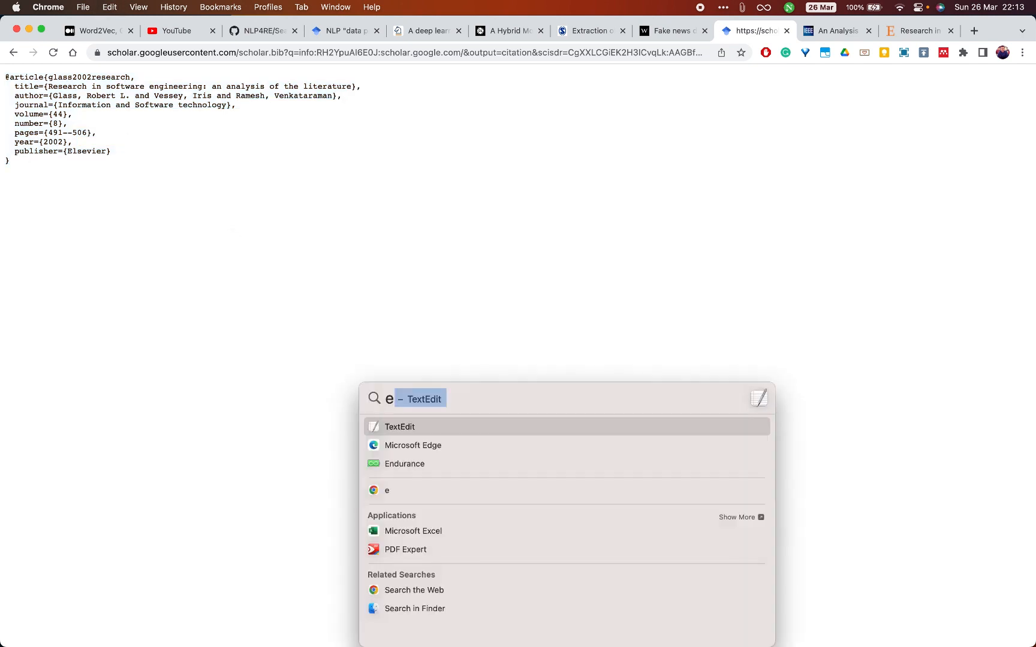
key("Return")
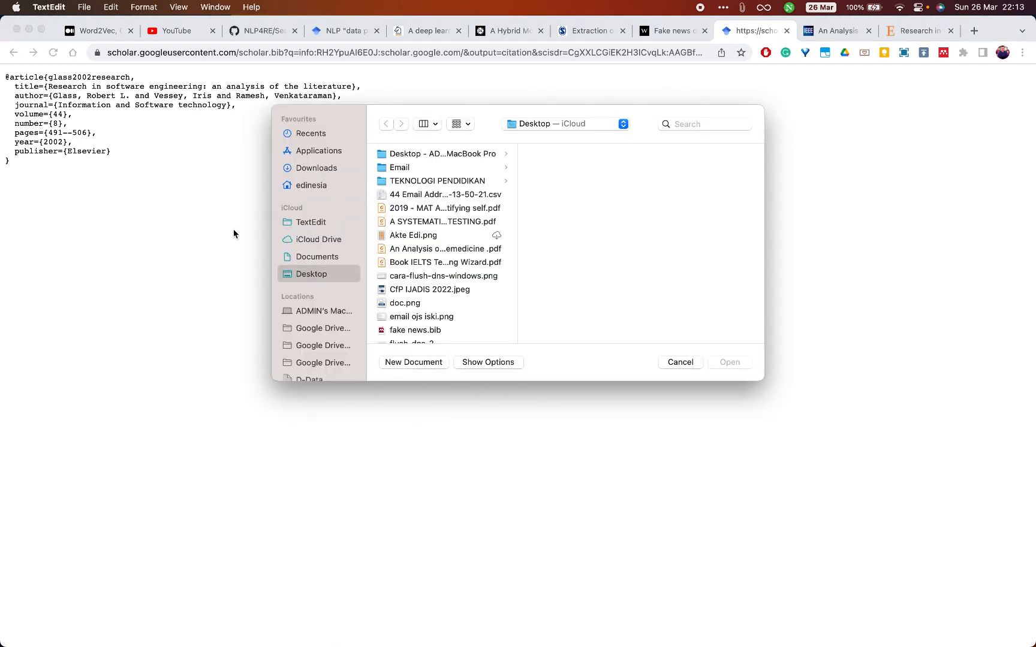
left_click(412, 363)
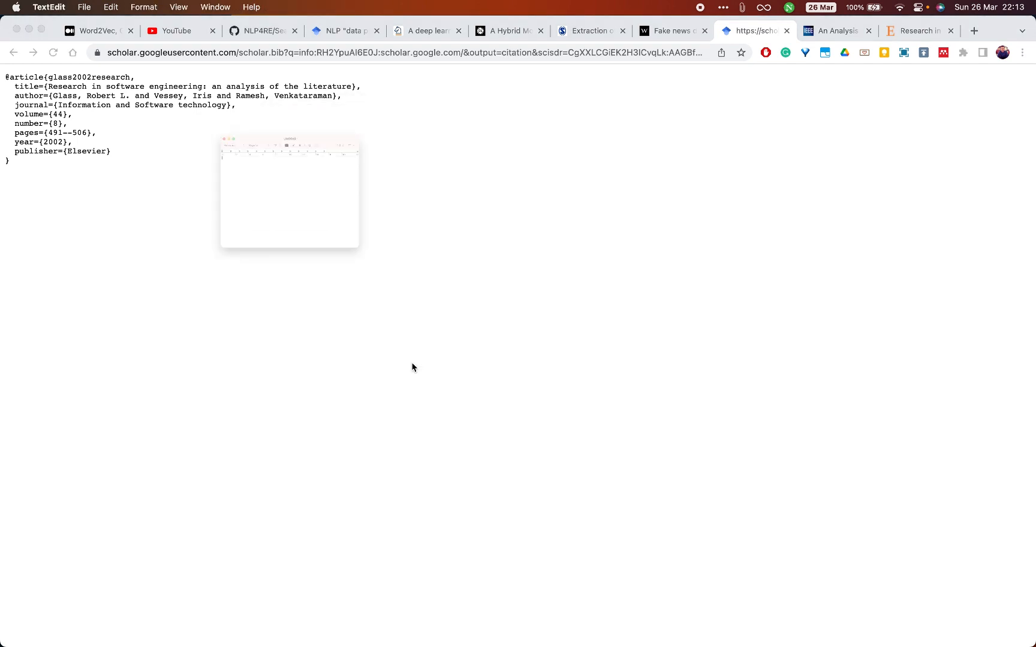
- Convert the untitled document to plain text and paste the copied BibTeX entry into it
left_click(178, 8)
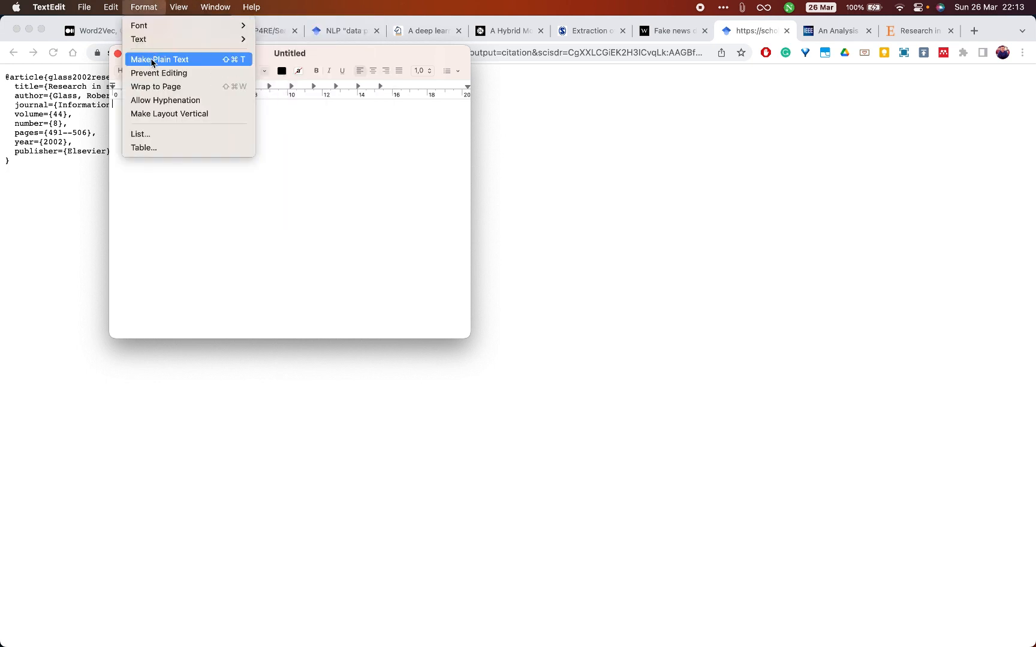
left_click(151, 60)
key("super+v")
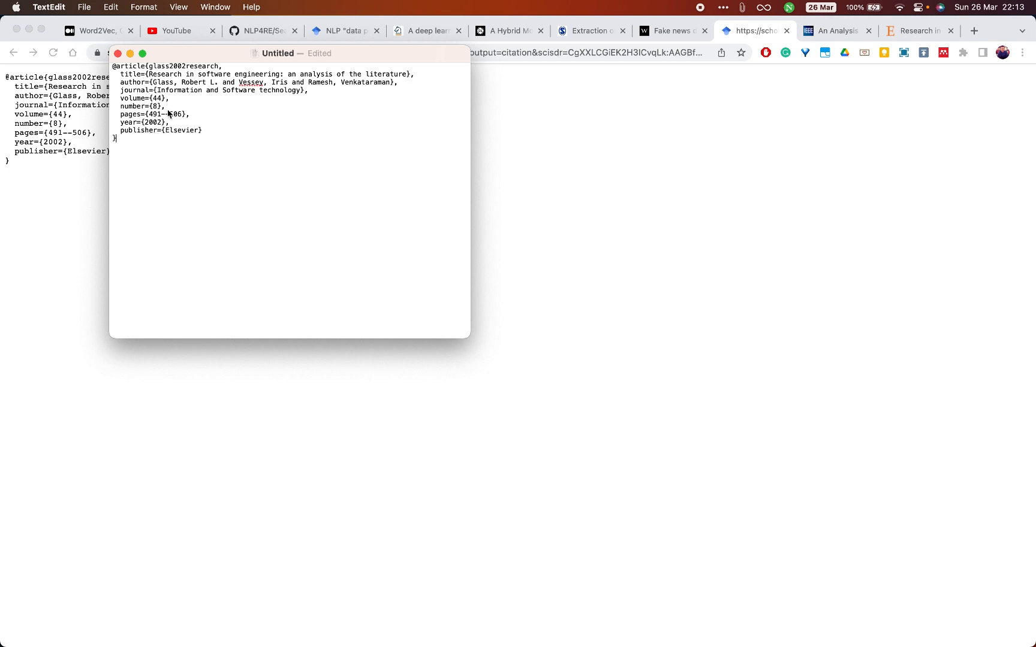
- Save the BibTeX document to the Desktop as a BIB file named bibtex, without the automatic .txt extension
left_click(85, 7)
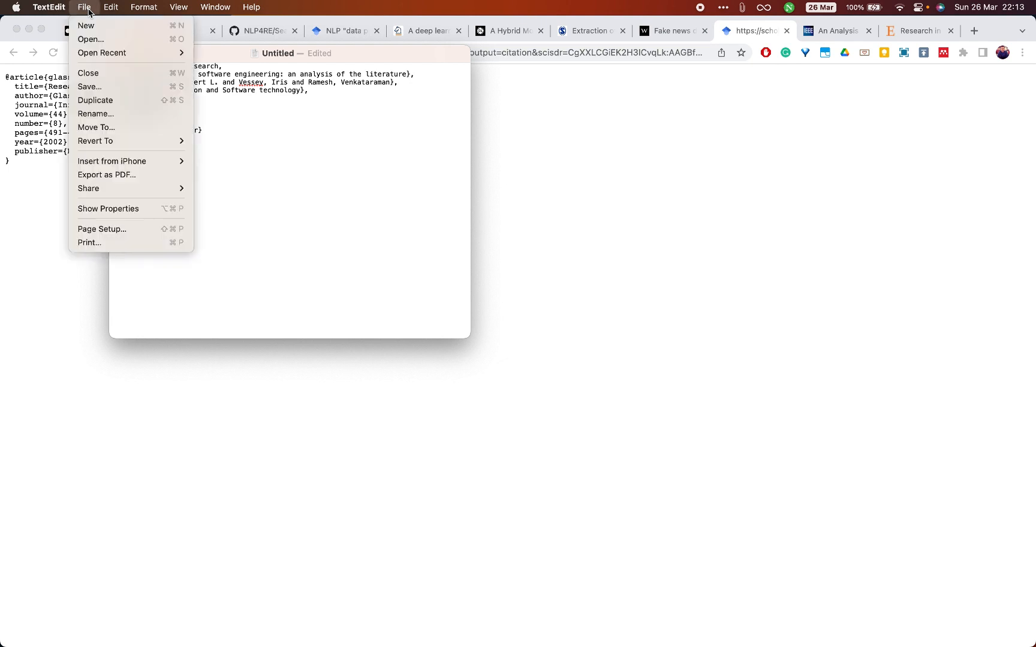
left_click(98, 87)
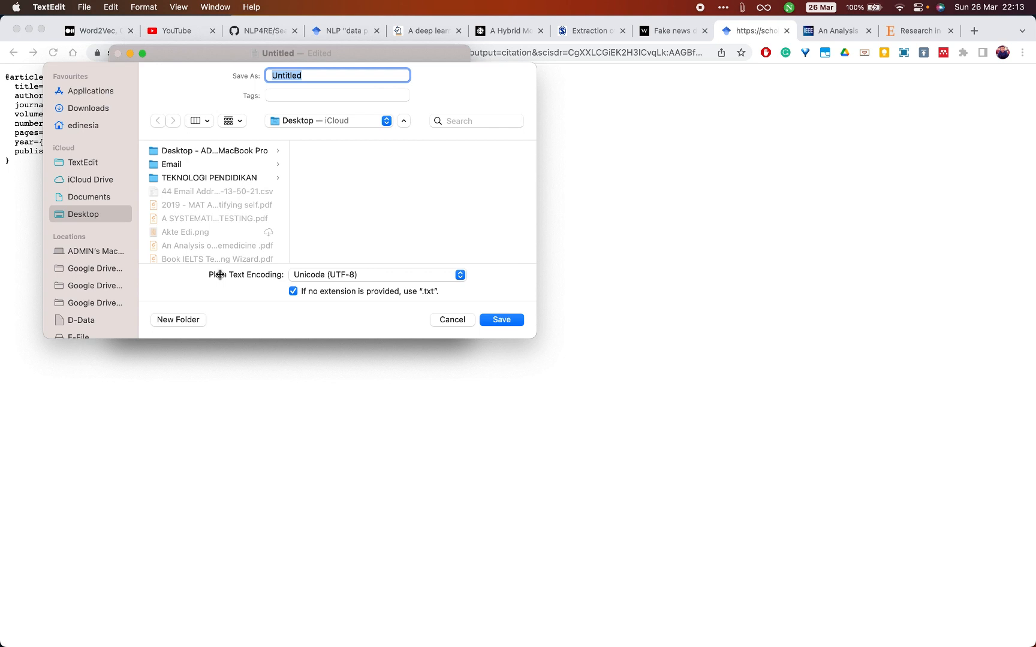
type("bibtex.bib")
left_click_drag(295, 72, 327, 73)
left_click(292, 291)
left_click(502, 320)
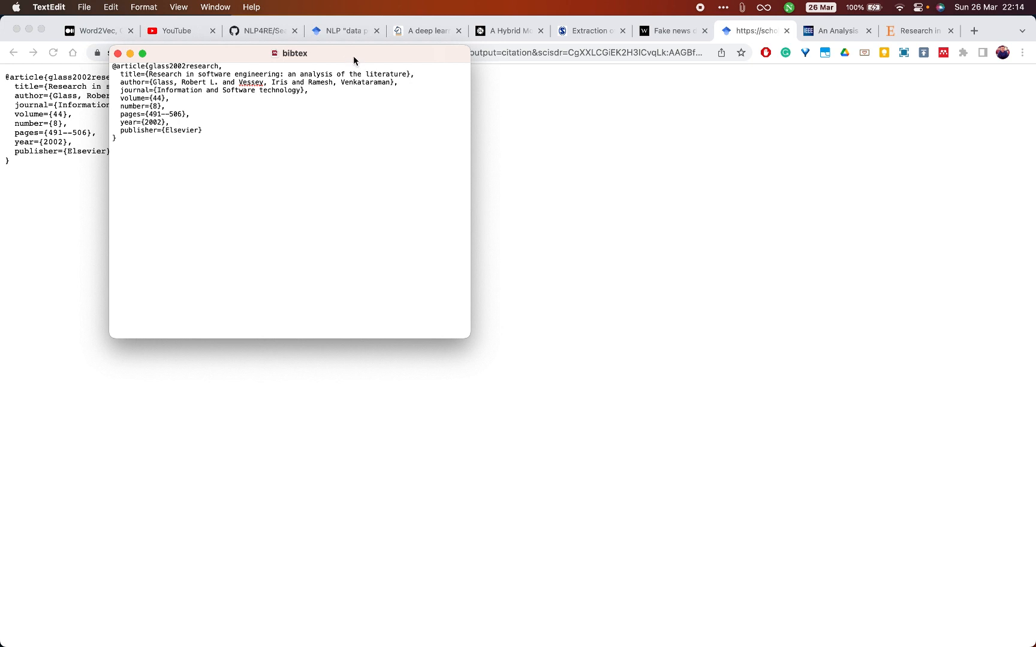
left_click_drag(353, 60, 541, 238)
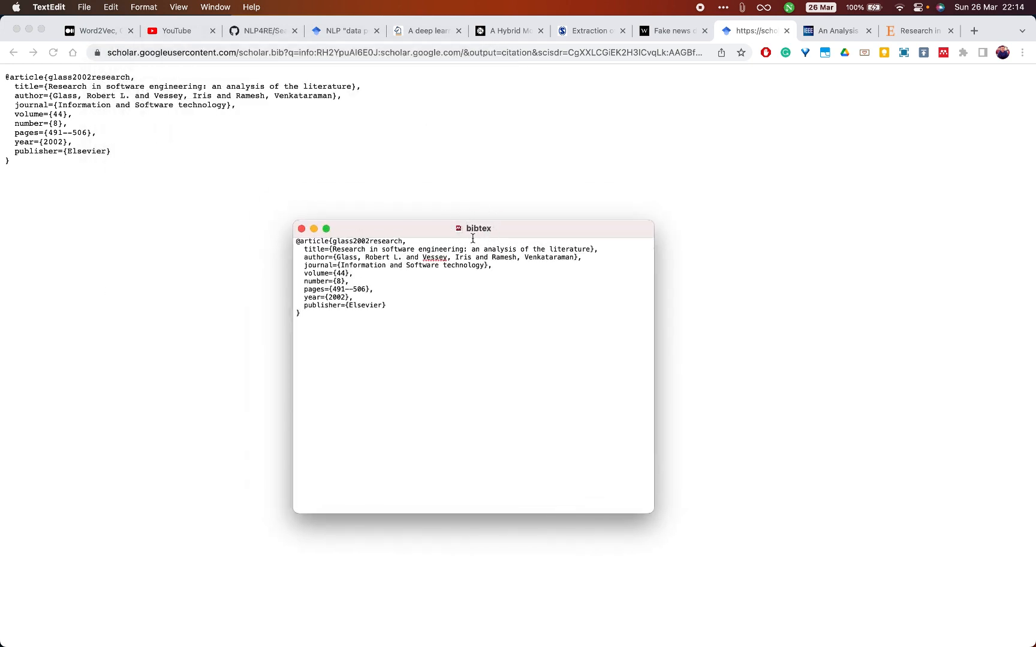
- Switch to Mendeley Reference Manager, select the bibtex file on the Desktop for a BibTeX library import, and cancel the import
key("super+Tab")
key("super+Tab")
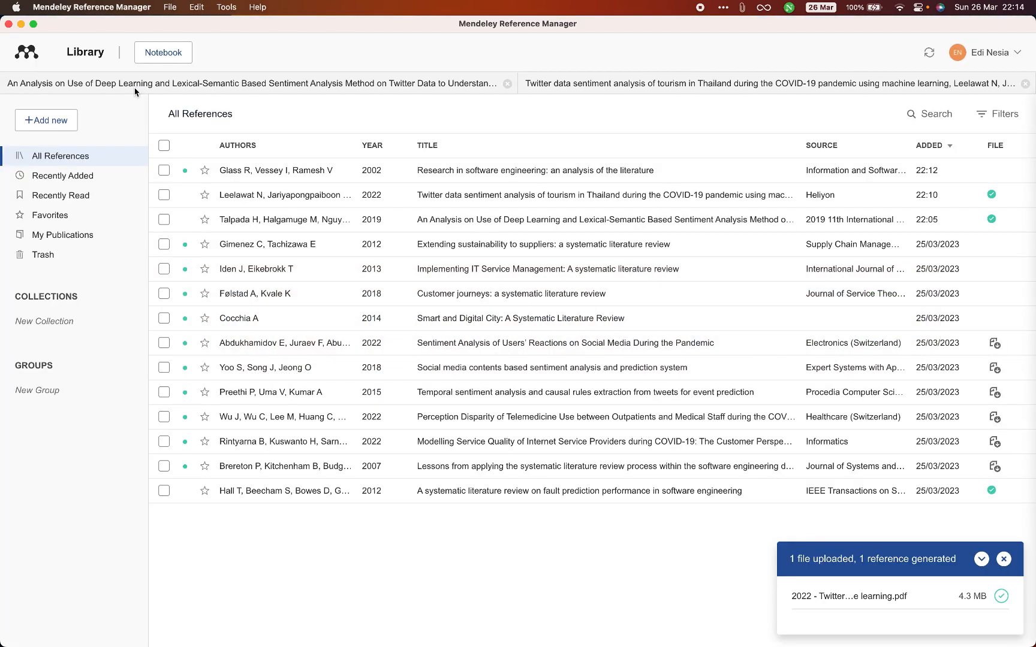
left_click(64, 122)
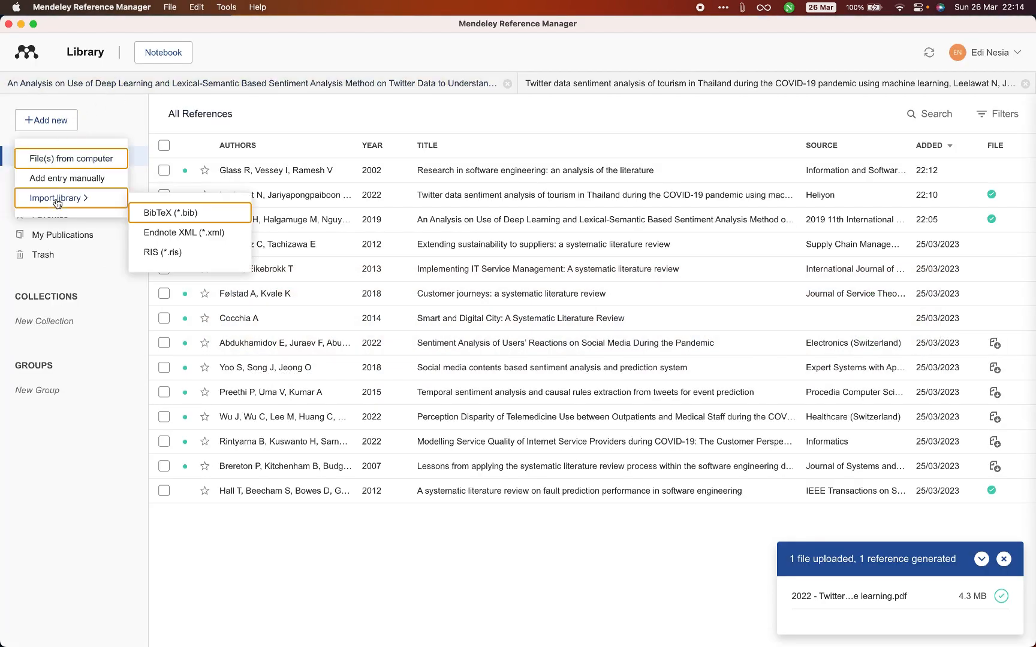
left_click(48, 119)
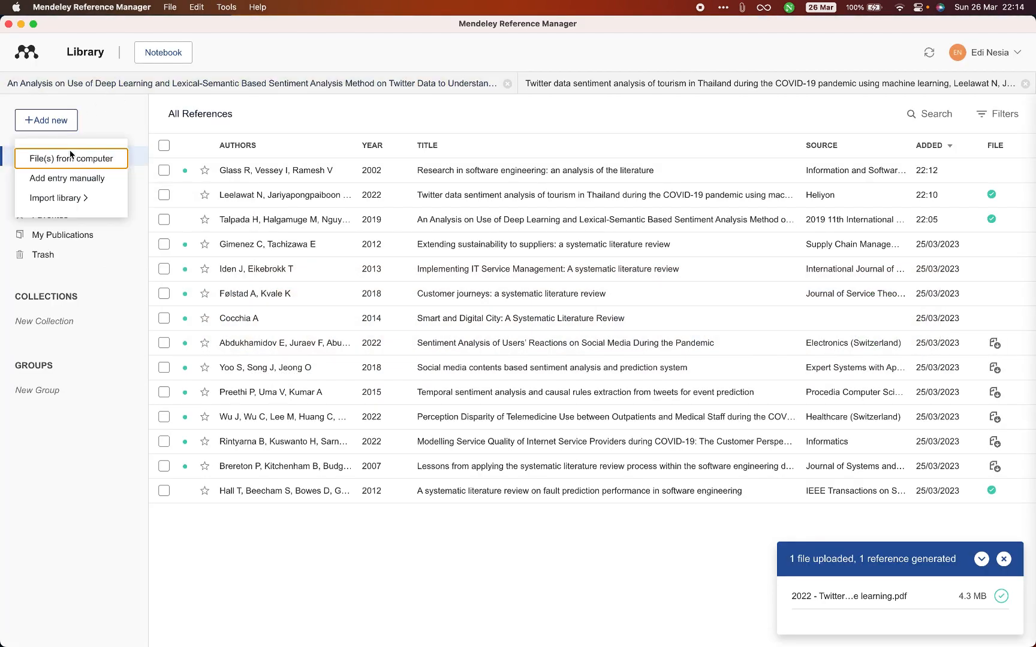
left_click(83, 208)
left_click(54, 122)
left_click(166, 217)
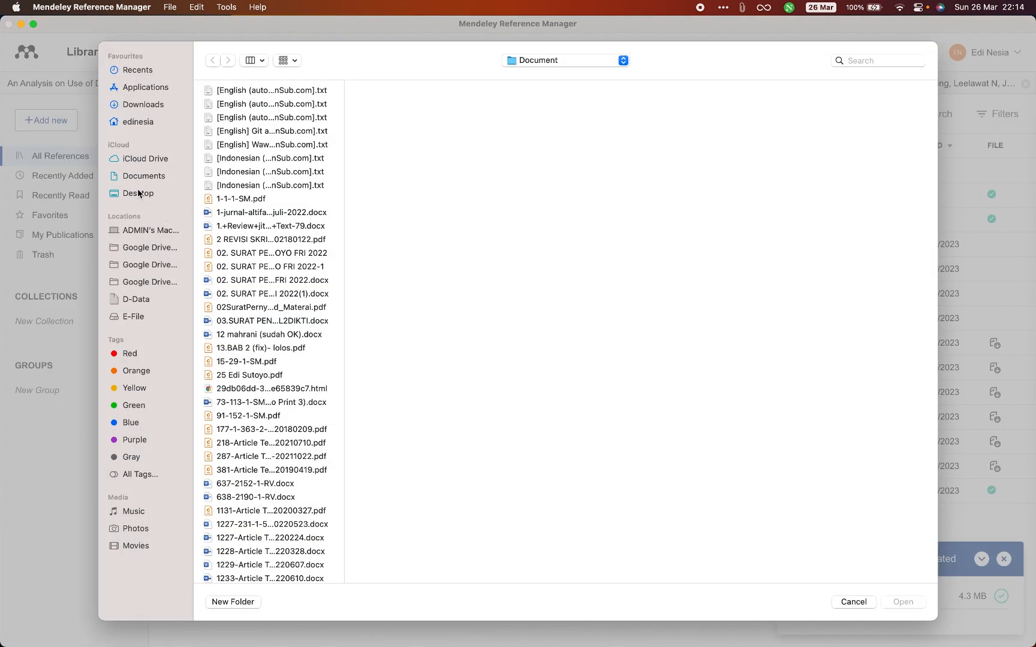
left_click(137, 193)
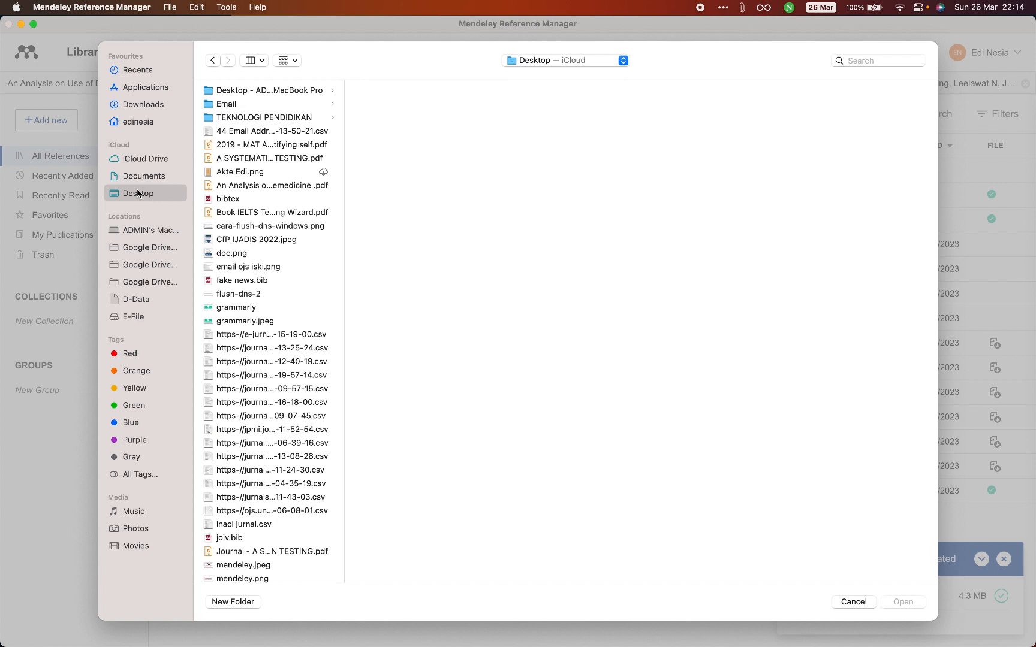
left_click(217, 199)
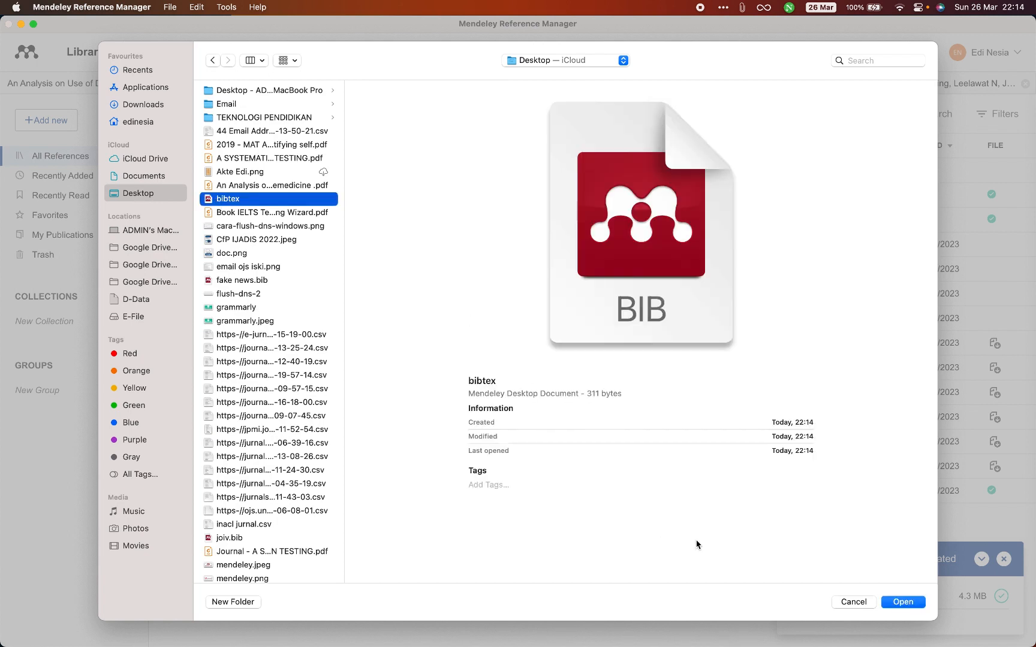
left_click(854, 604)
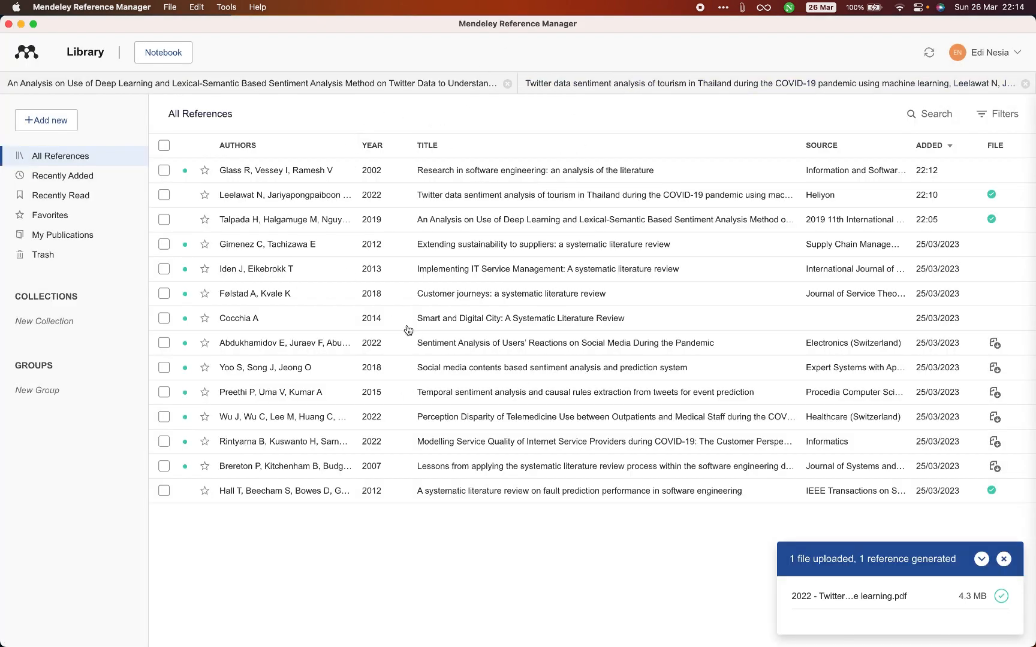
- Dismiss the upload notification, switch to Word and open Mendeley Cite beside the software engineering document
left_click(1003, 558)
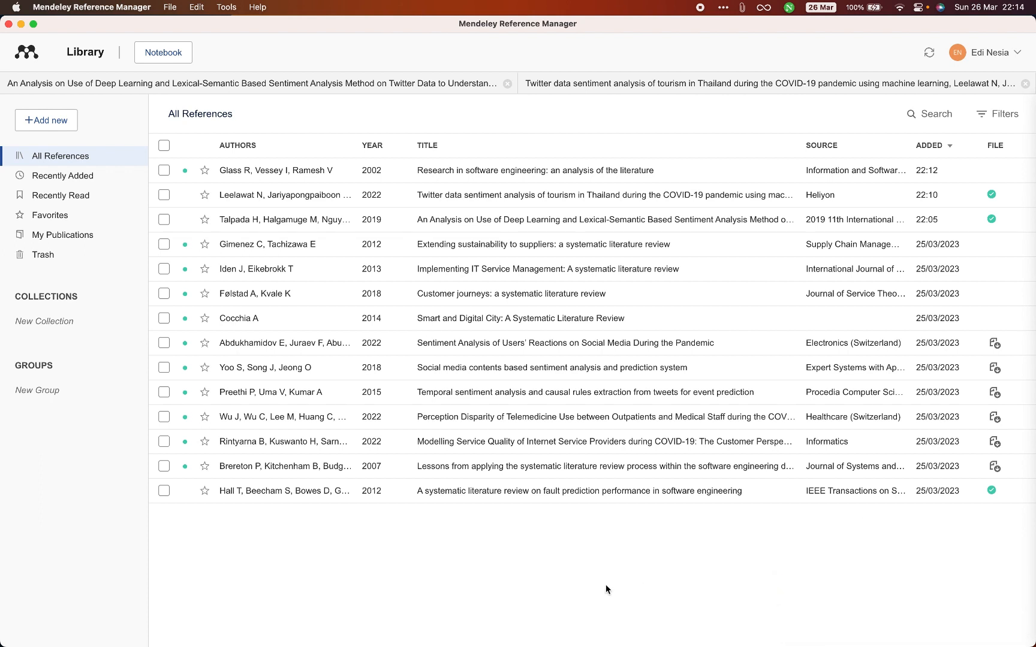
key("super+Tab")
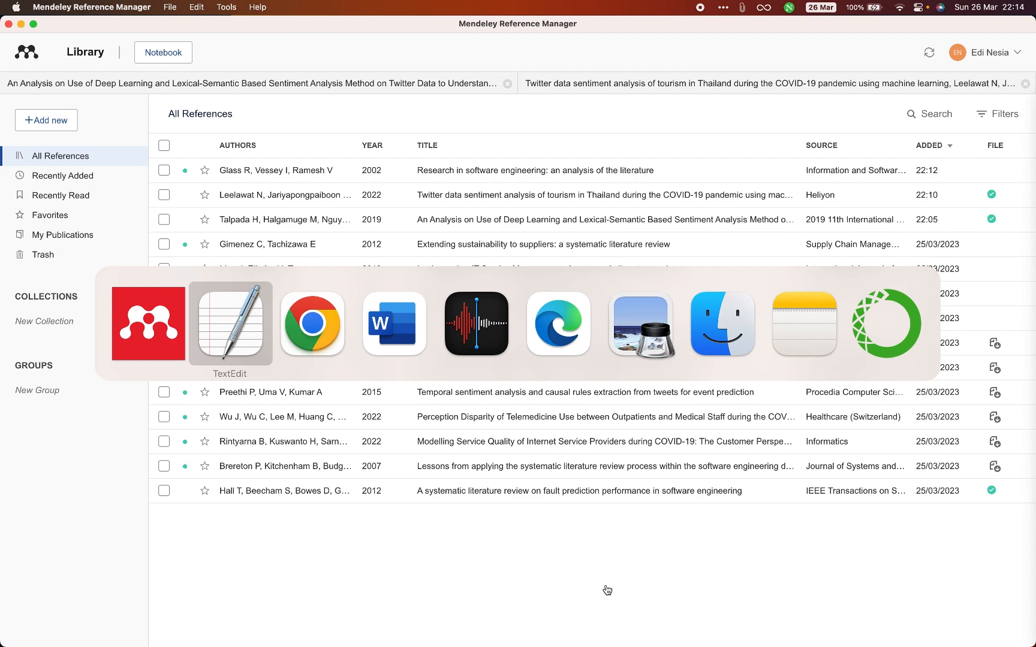
key("Tab")
key("Tab")
left_click(509, 443)
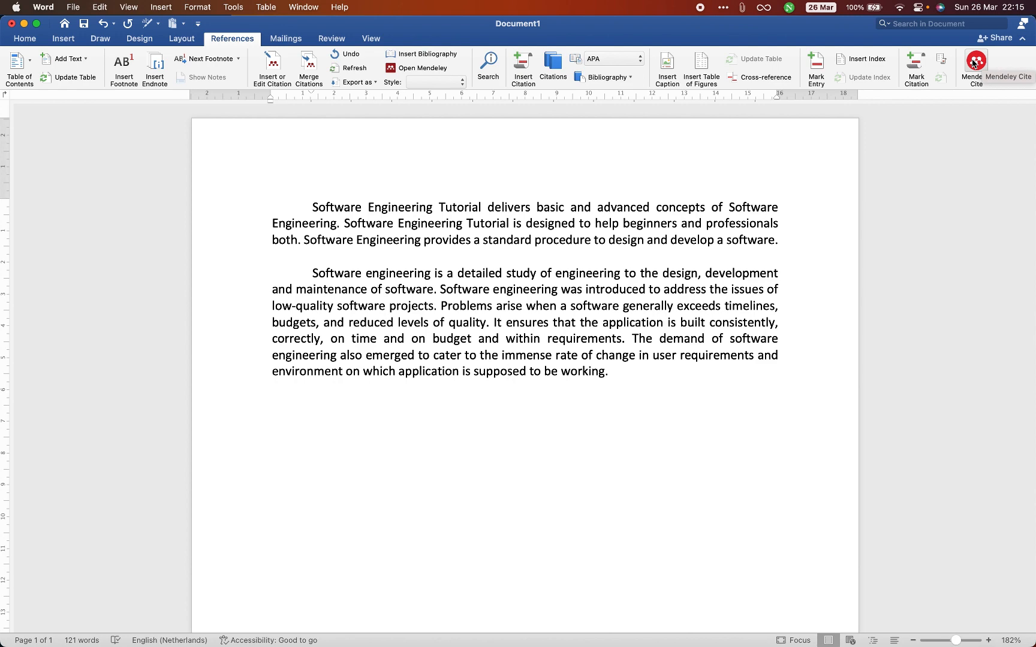
left_click(974, 63)
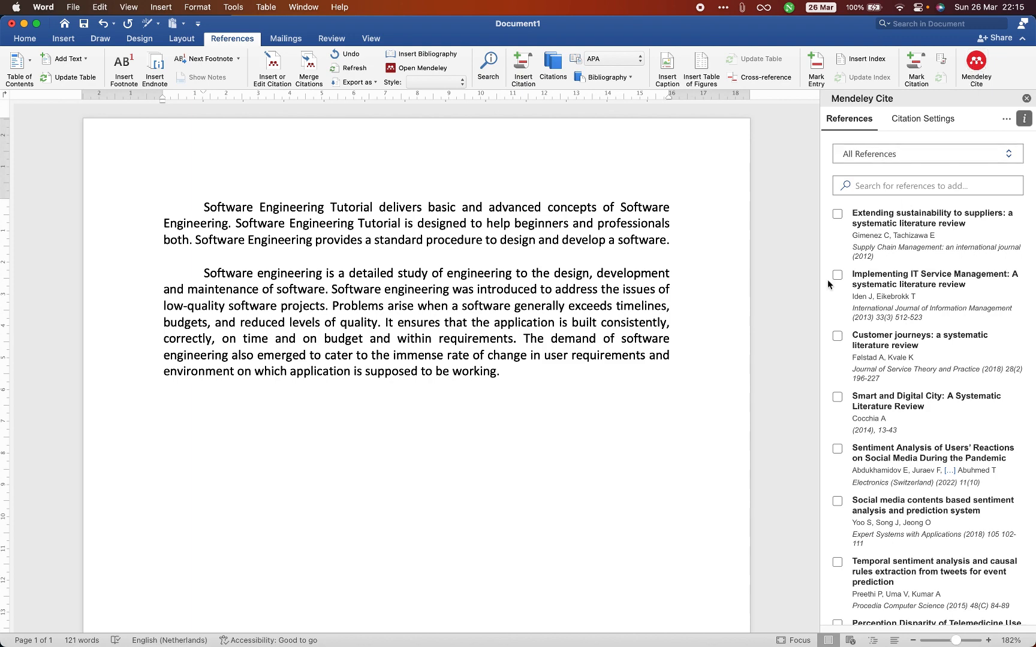
key("super+Tab")
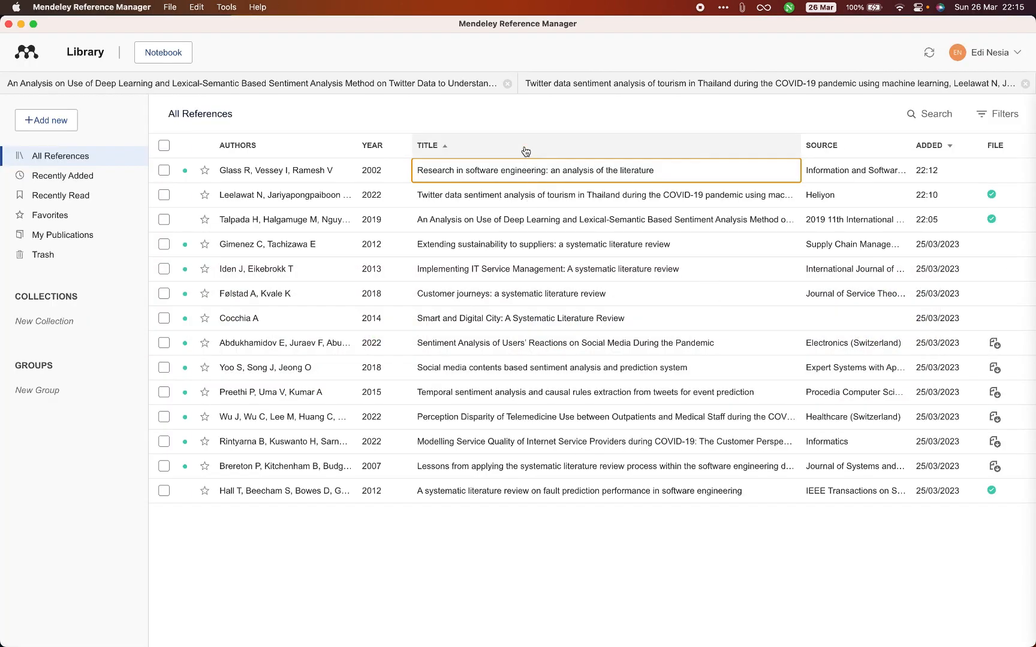
key("super+Tab")
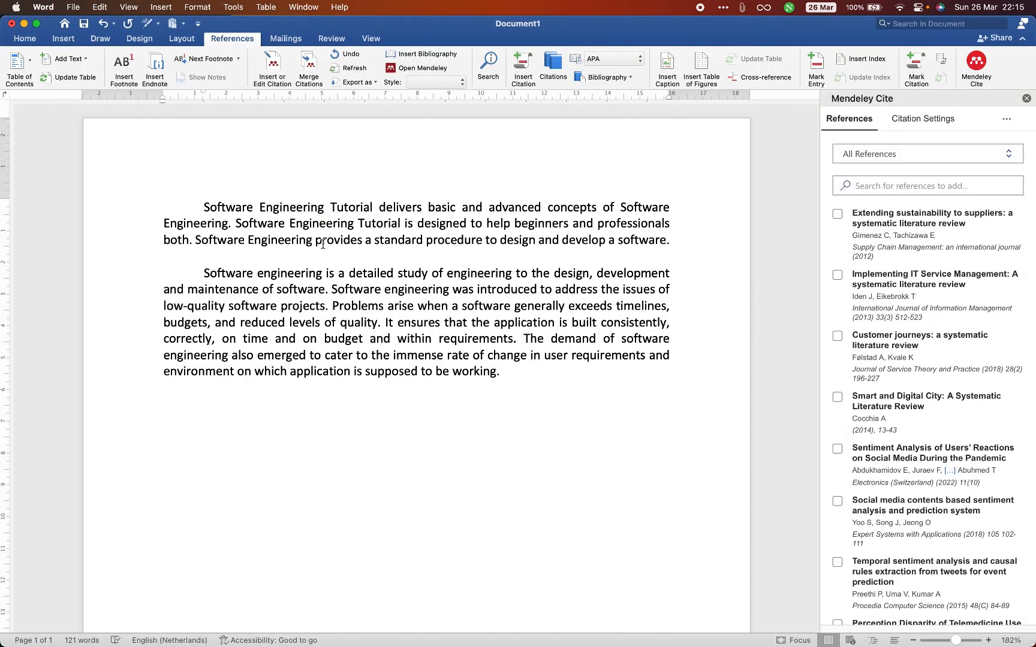
- Insert a space before the period that ends the first sentence of the first paragraph
left_click_drag(670, 240, 176, 209)
left_click(354, 226)
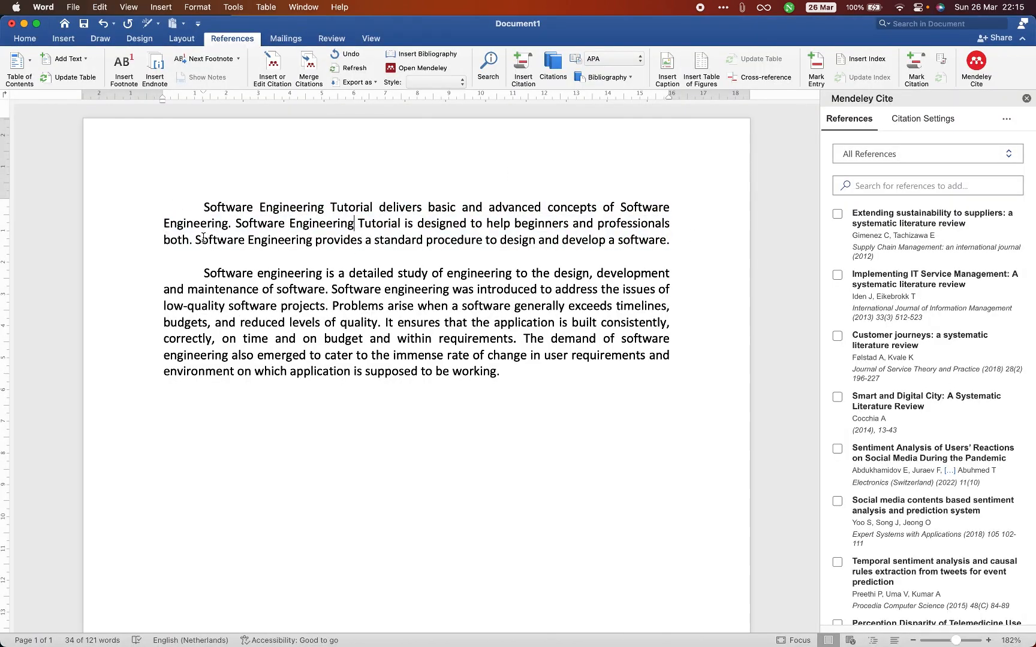
left_click(228, 225)
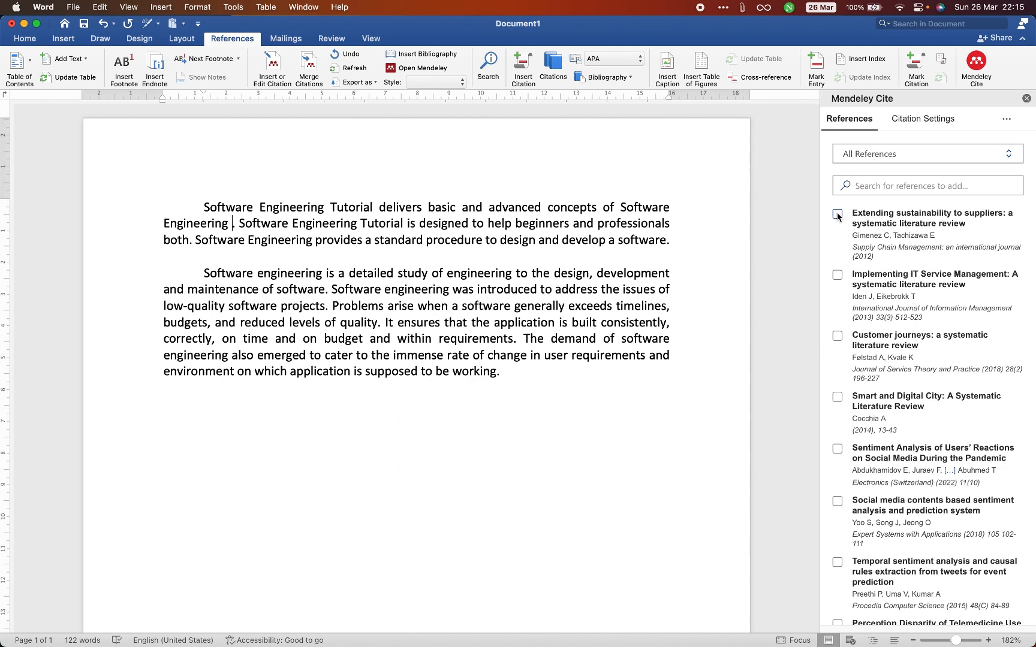
- Try to cite "Extending sustainability to suppliers: a systematic literature review" with the whole first sentence selected, and undo the insertion
left_click_drag(233, 226, 198, 209)
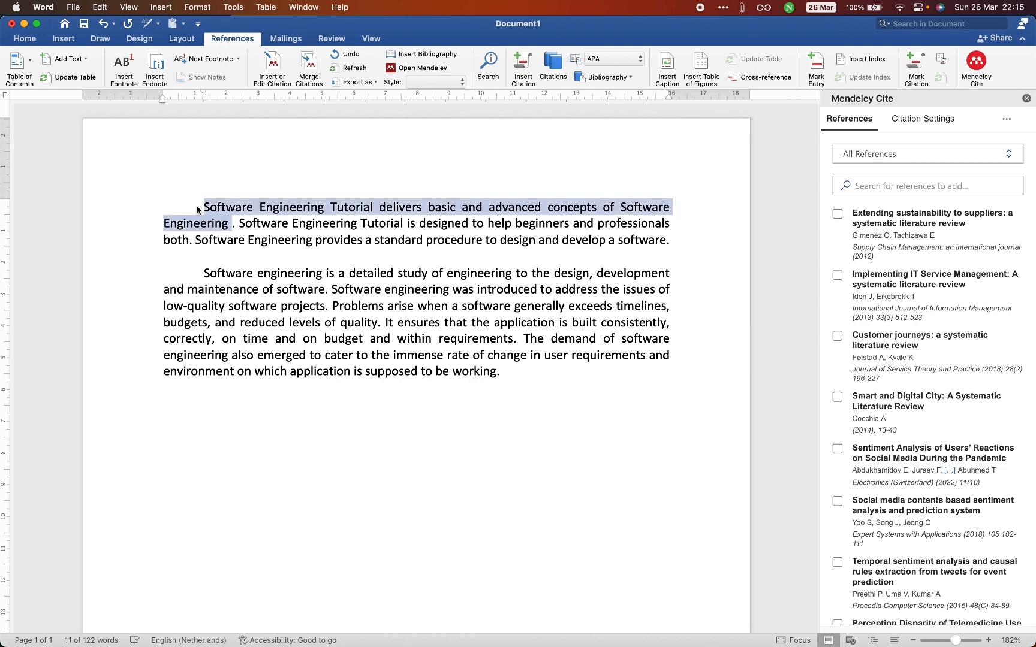
left_click_drag(203, 207, 226, 222)
left_click(837, 215)
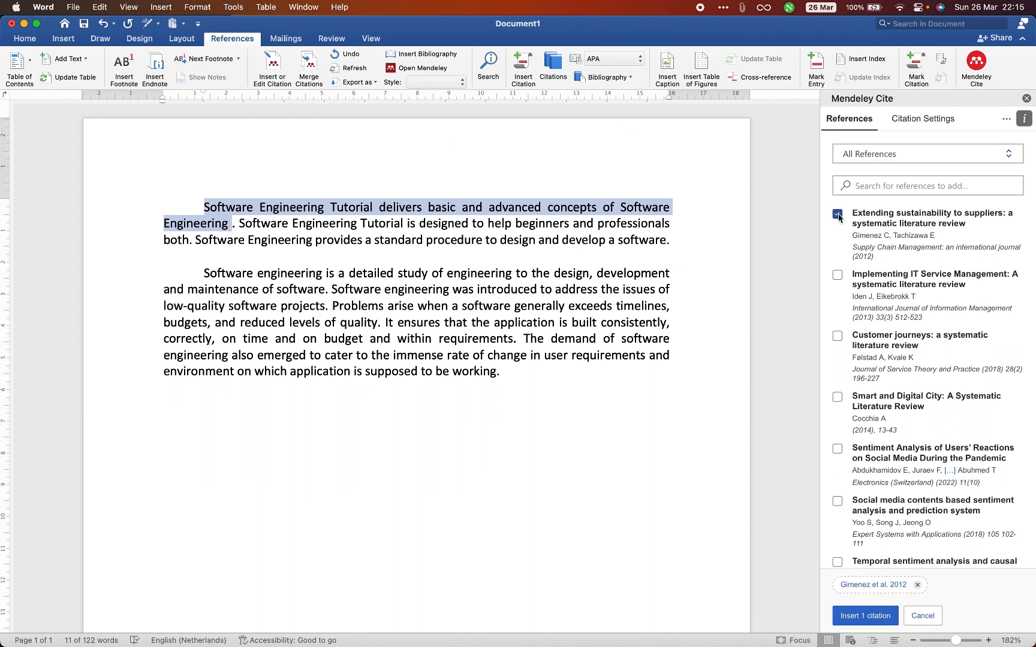
left_click(867, 617)
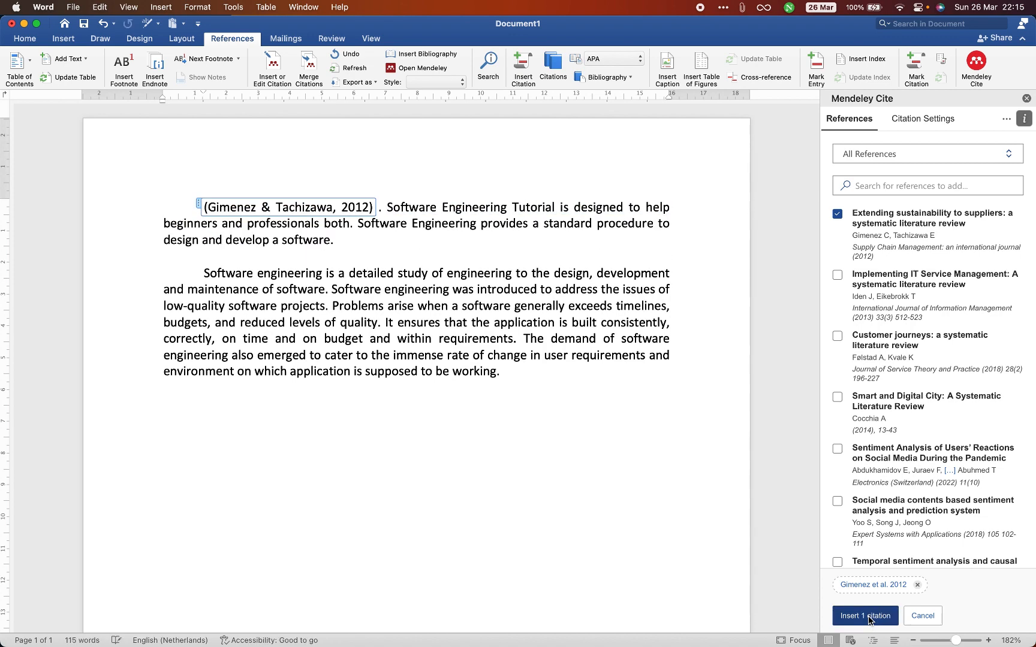
left_click(421, 252)
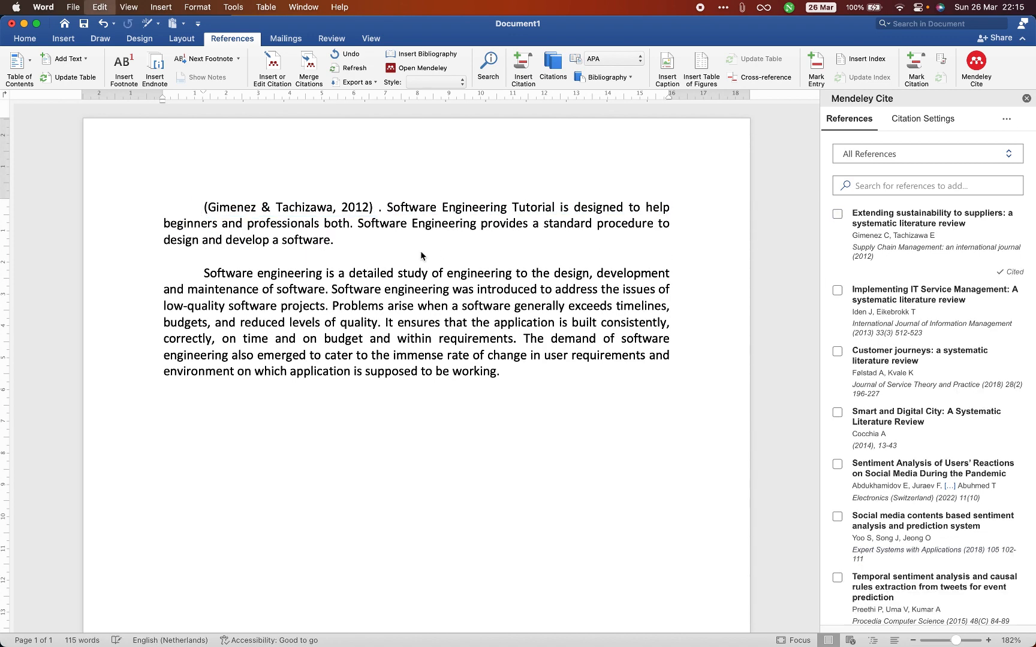
left_click(544, 275)
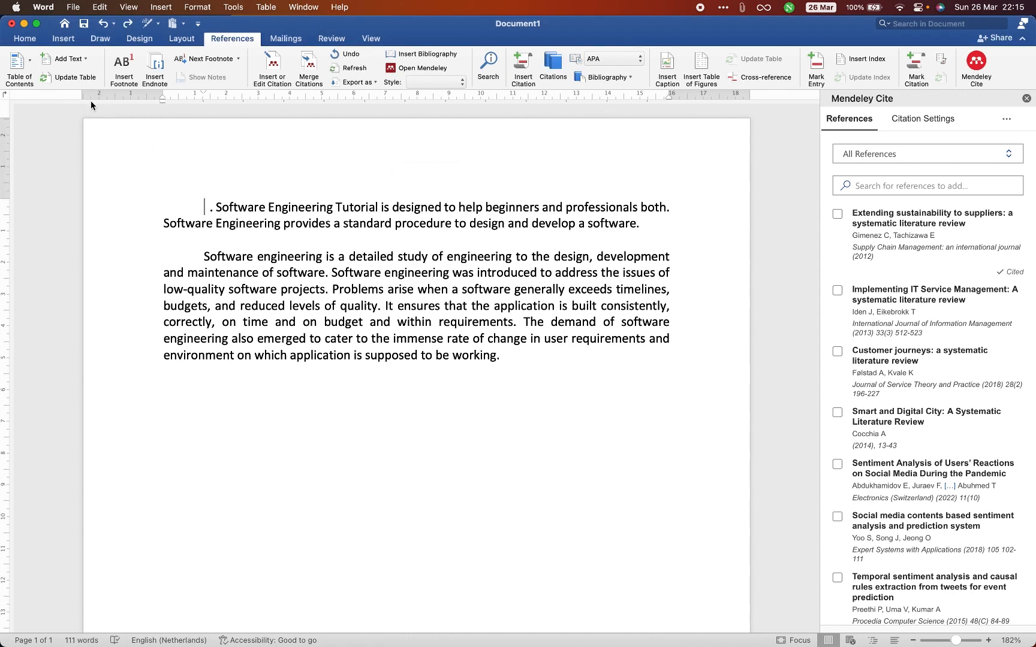
left_click(102, 23)
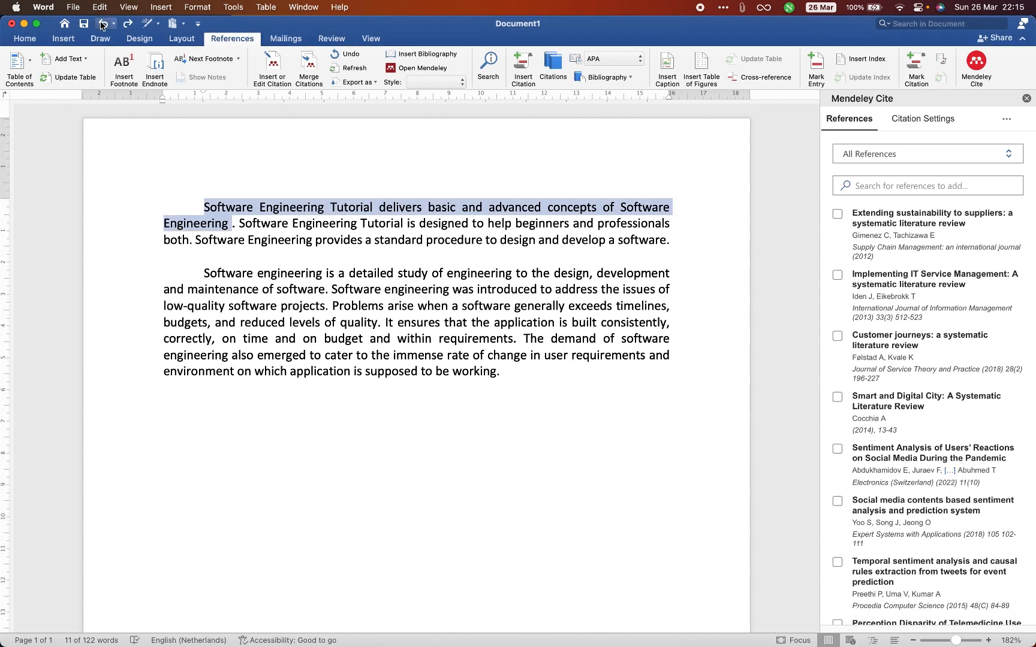
- Insert a citation of "Extending sustainability to suppliers: a systematic literature review" before the period of the first sentence
left_click(230, 225)
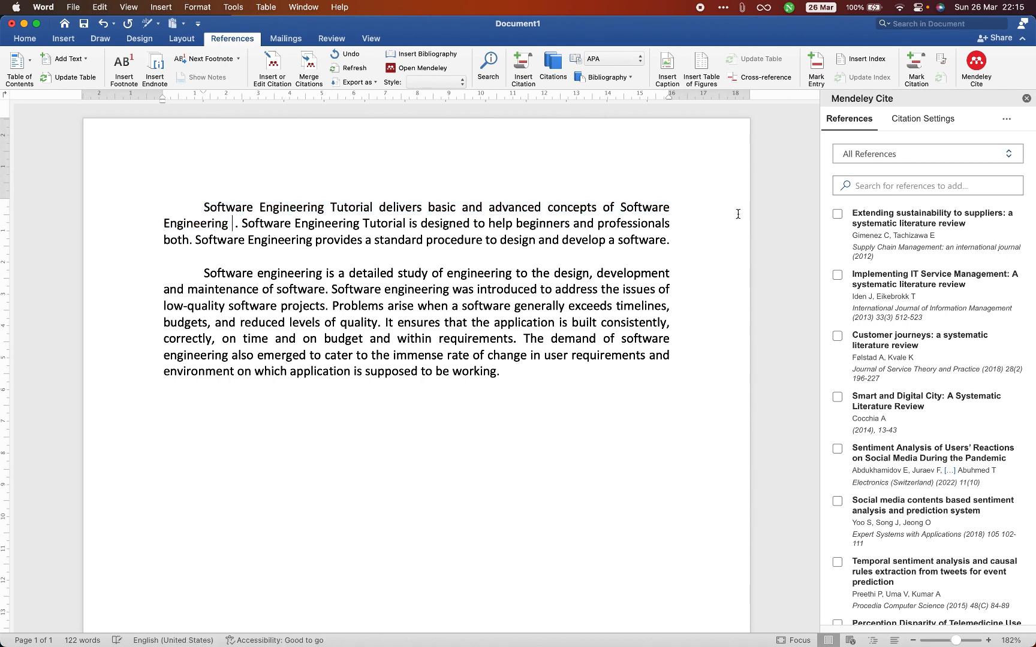
left_click(837, 214)
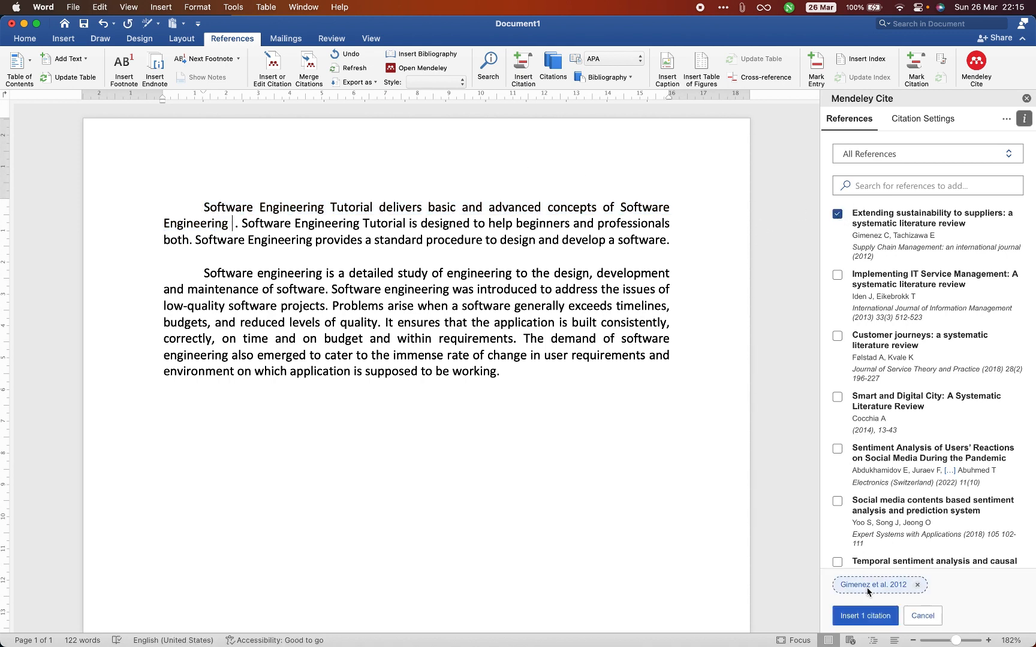
left_click(865, 615)
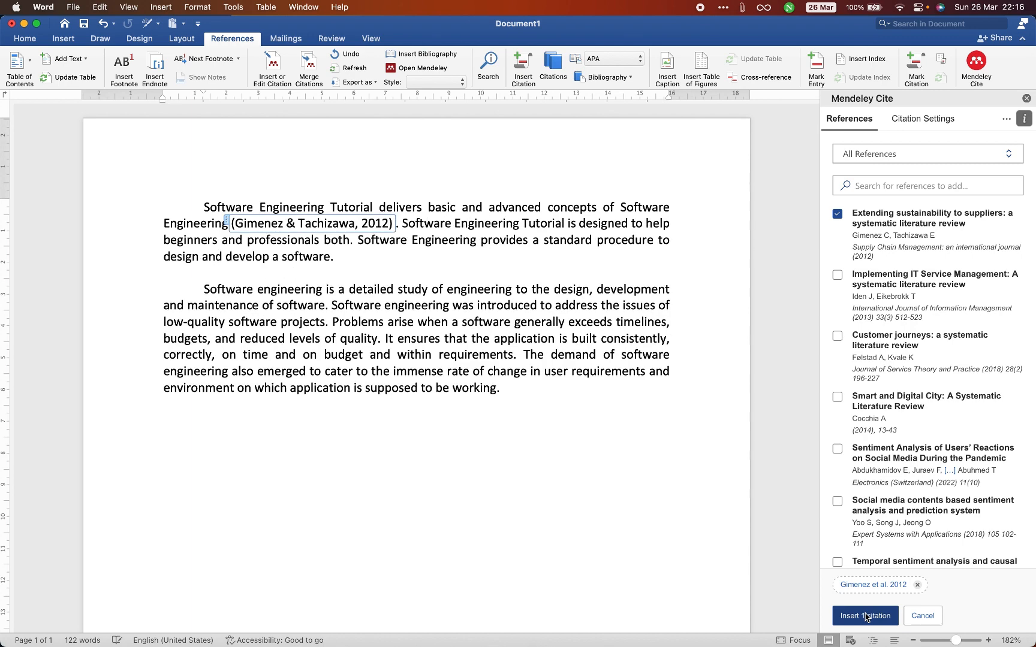
left_click(571, 420)
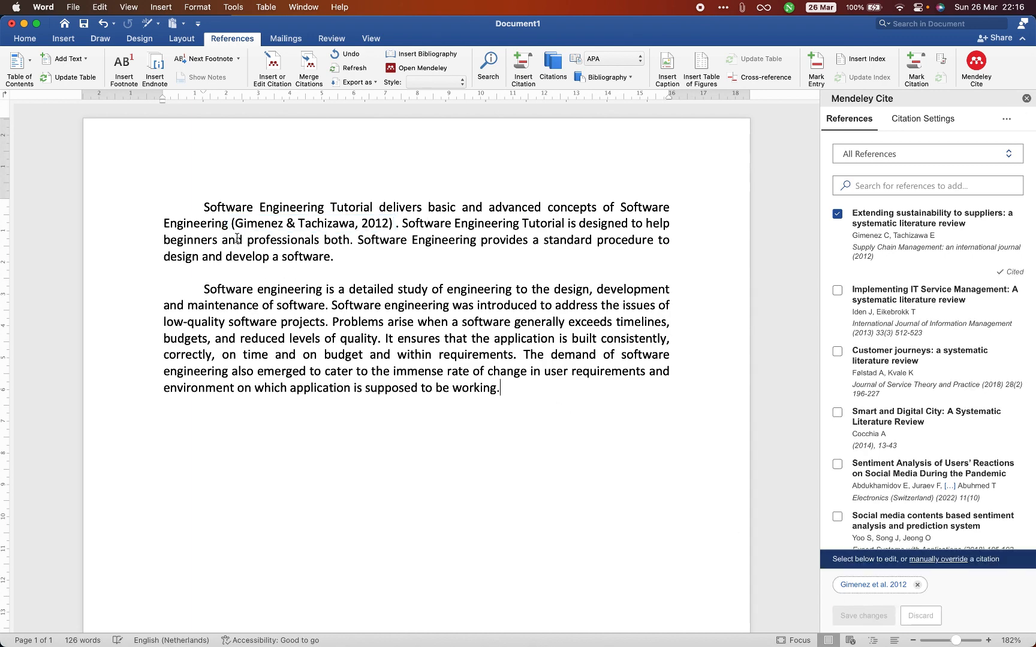
left_click_drag(231, 224, 382, 224)
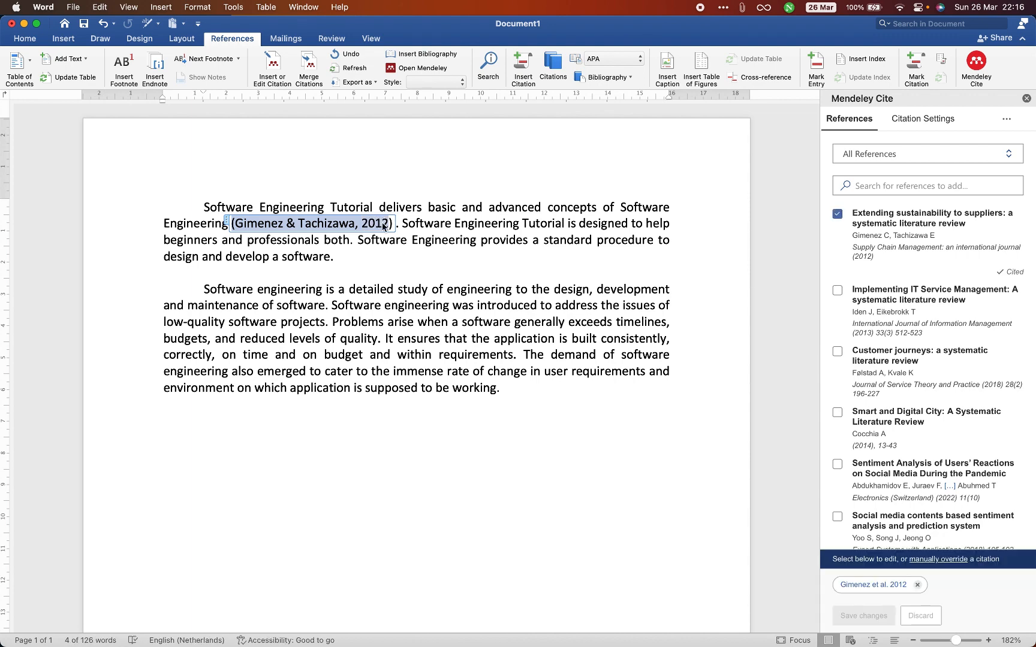
- Cite "Implementing IT Service Management: A systematic literature review" and "Customer journeys: a systematic literature review" together at the end of the first paragraph
left_click(341, 257)
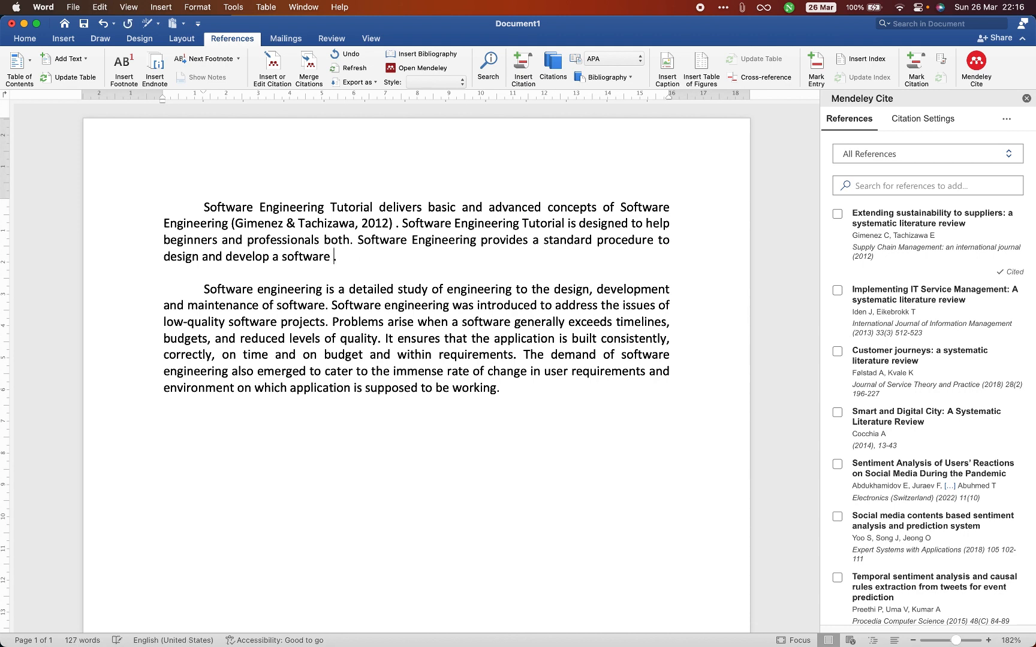
left_click(837, 291)
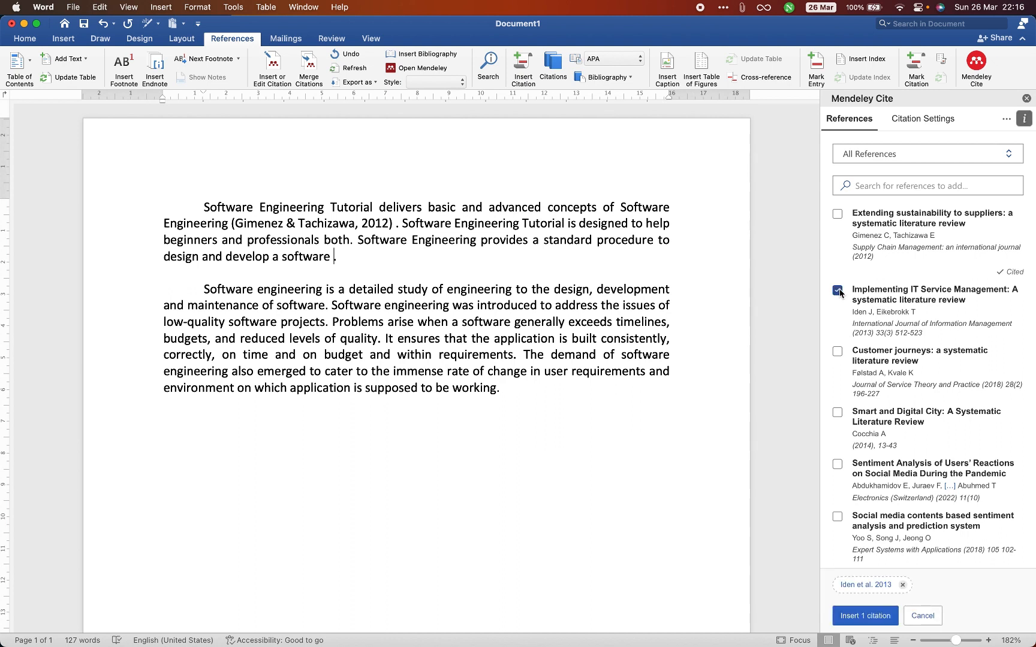
left_click(837, 352)
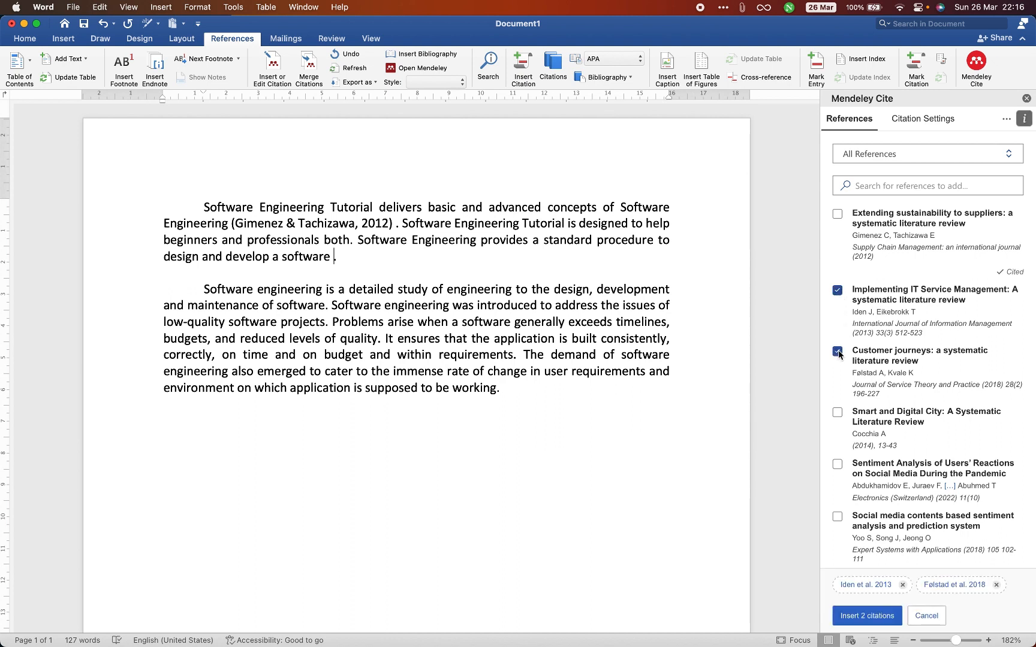
left_click(863, 616)
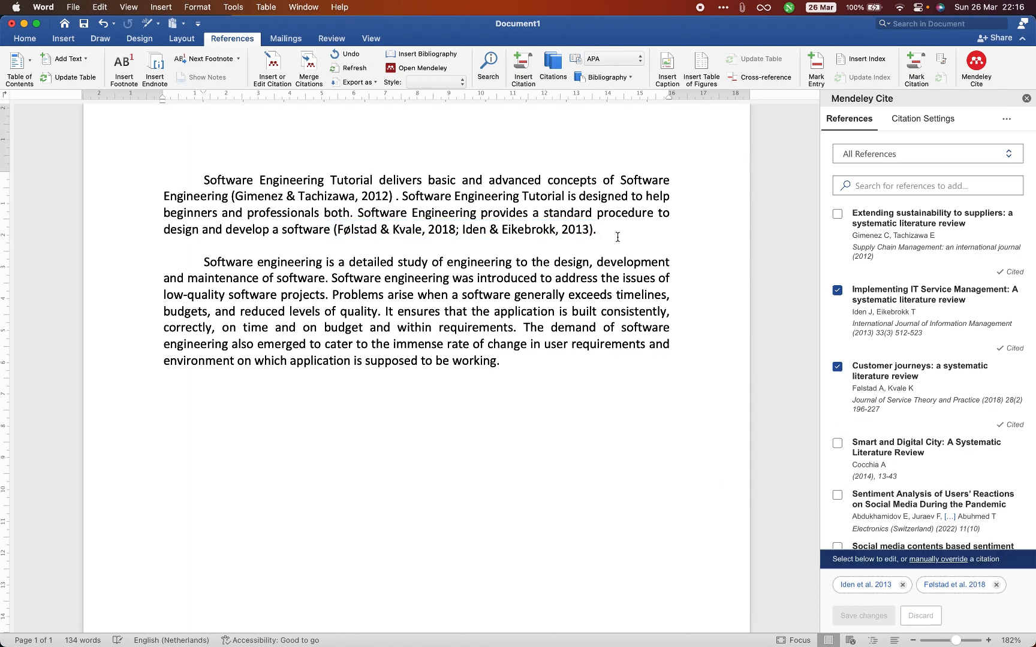
left_click_drag(618, 234, 212, 166)
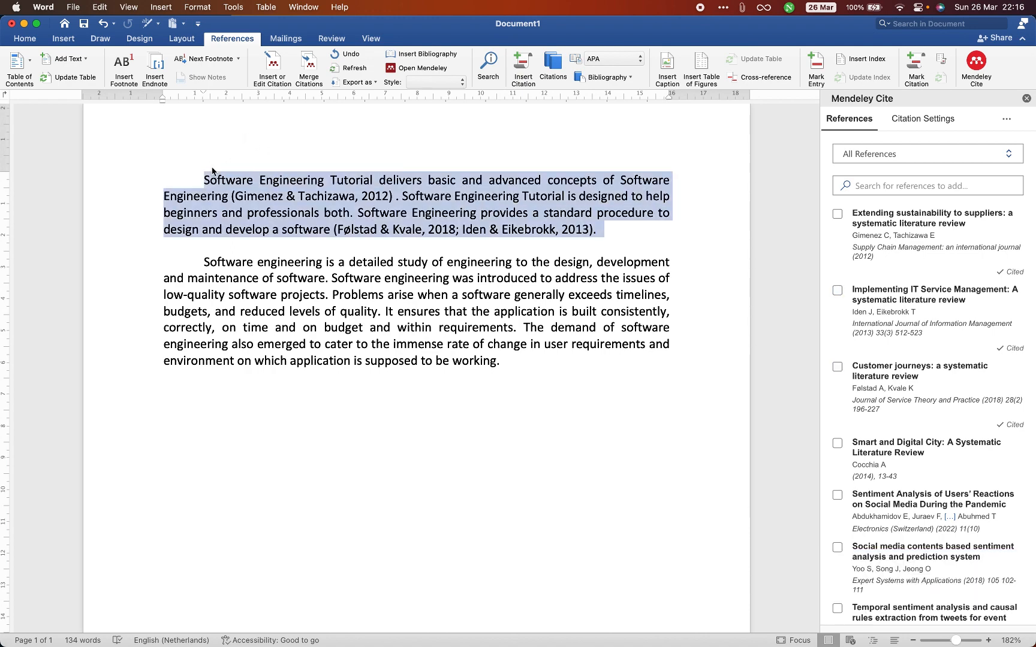
- Review the document's citation settings in Mendeley Cite and the list of available citation styles, keeping the current style
left_click(242, 216)
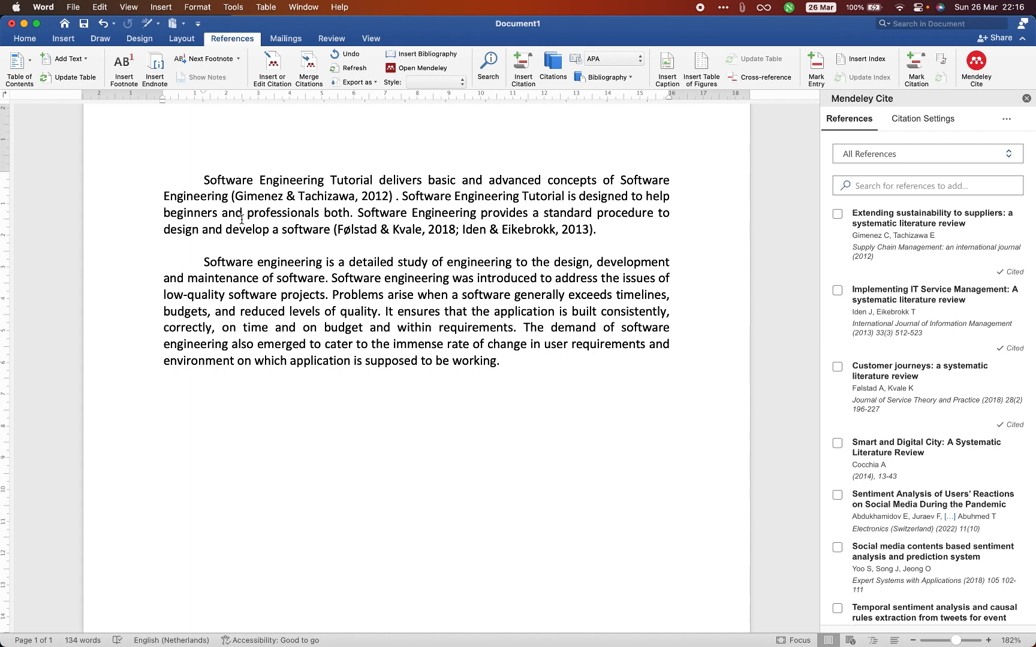
left_click(273, 200)
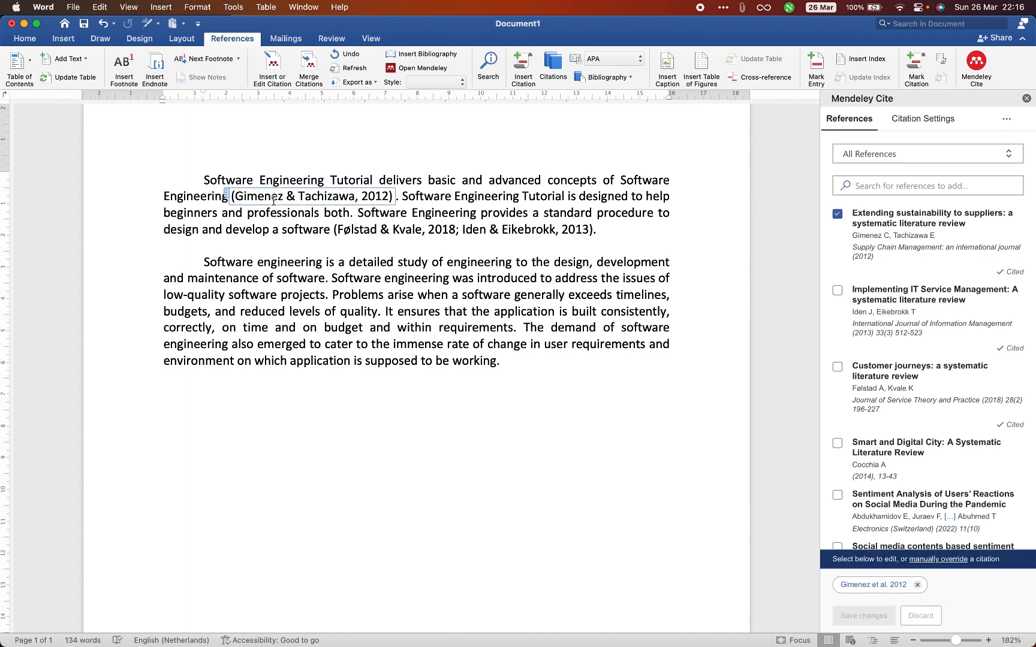
left_click(922, 120)
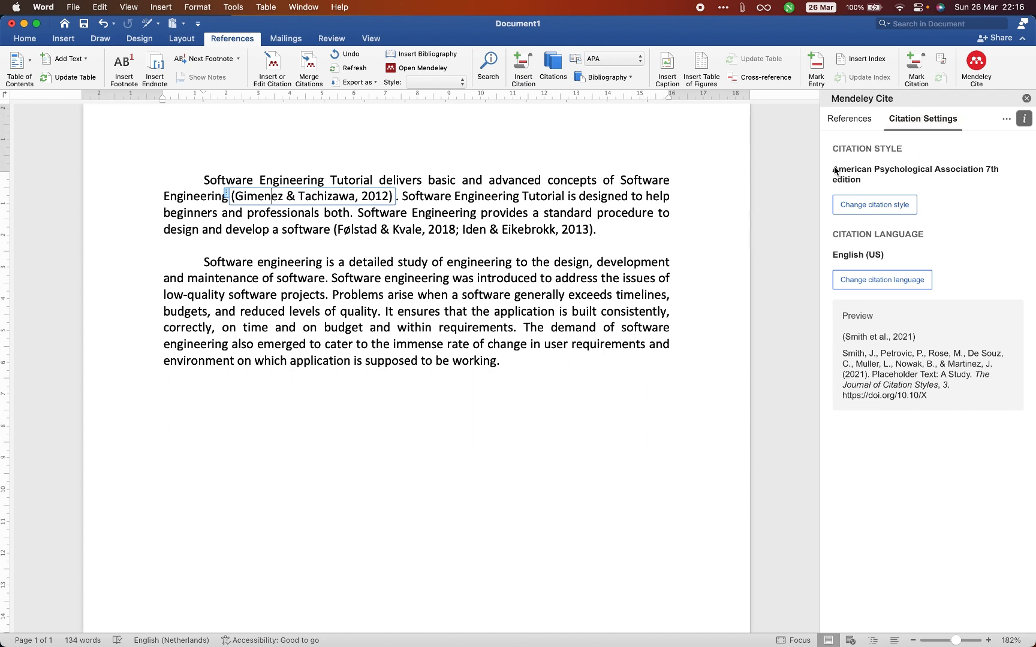
left_click_drag(835, 170, 861, 182)
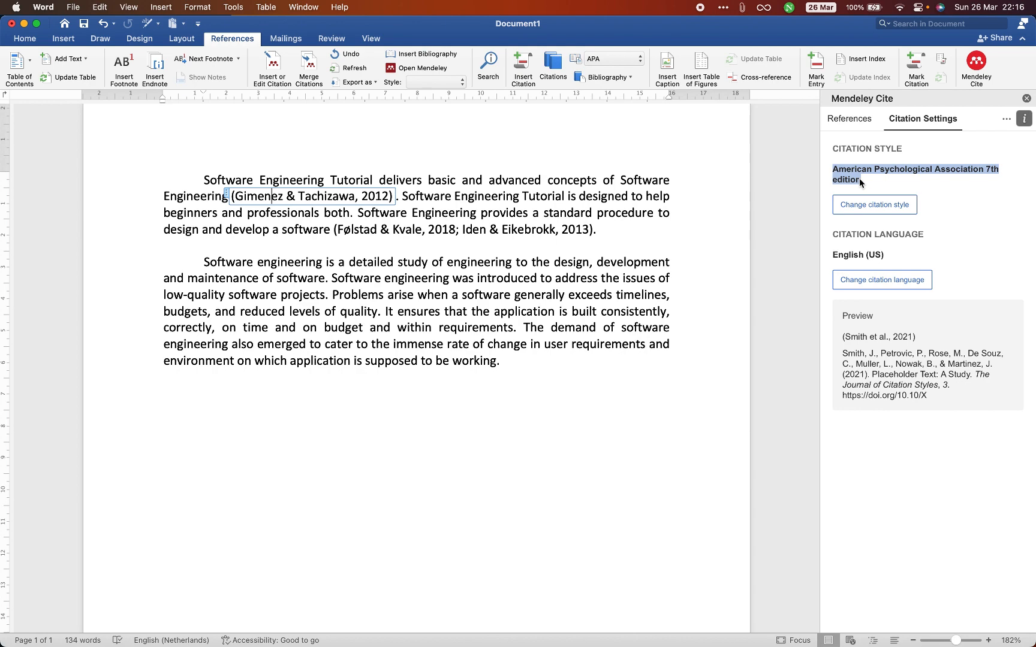
left_click(862, 199)
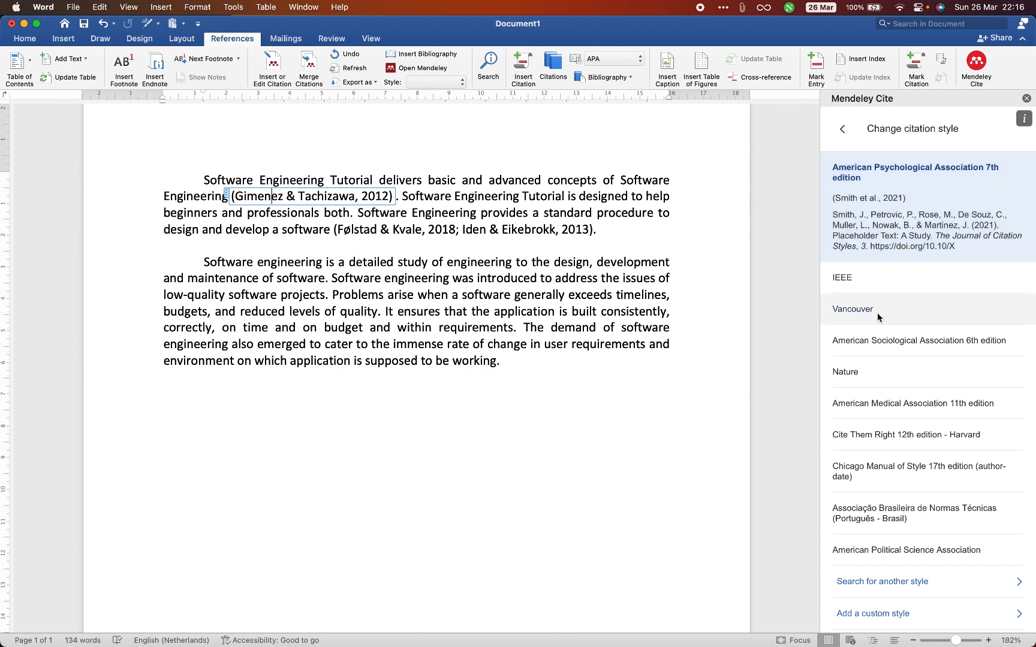
left_click(843, 129)
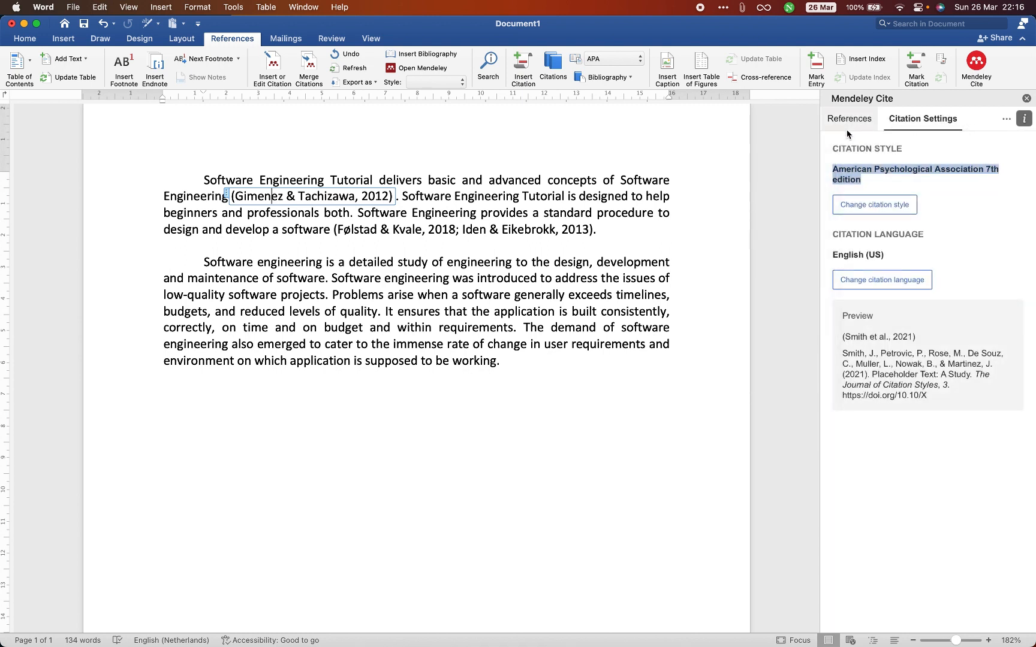
- Examine how the author names and years are formatted in the two in-text citations of the first paragraph
left_click(553, 253)
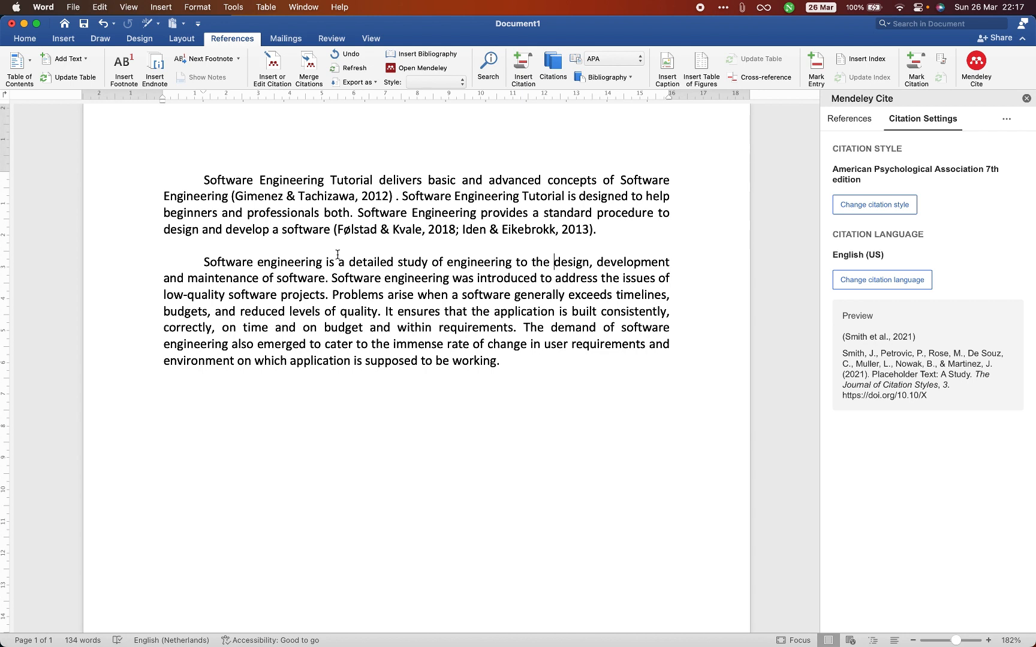
left_click(476, 232)
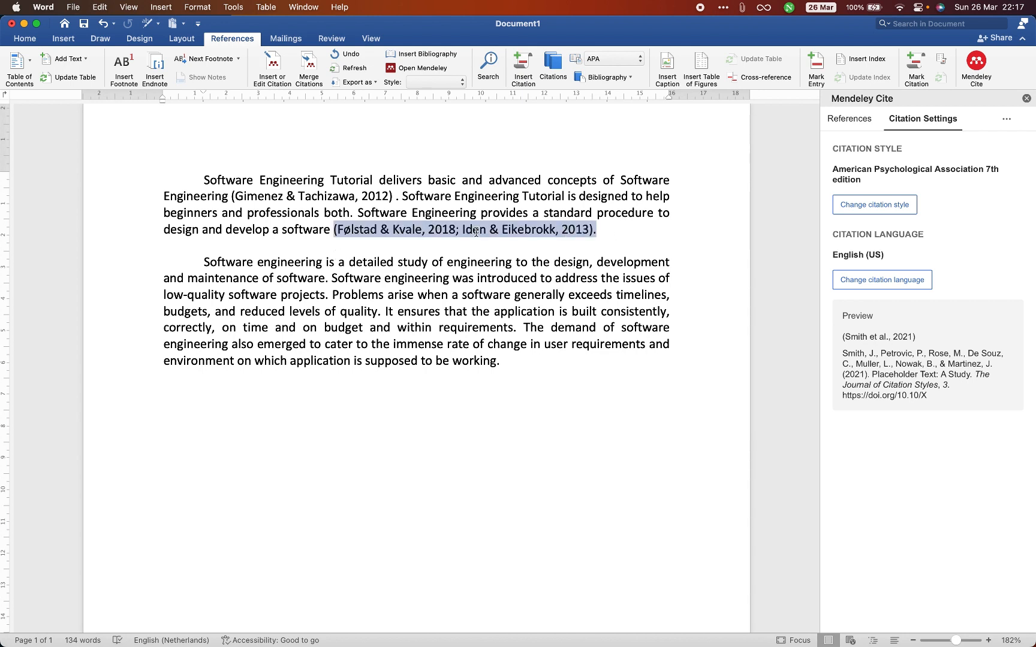
left_click(340, 232)
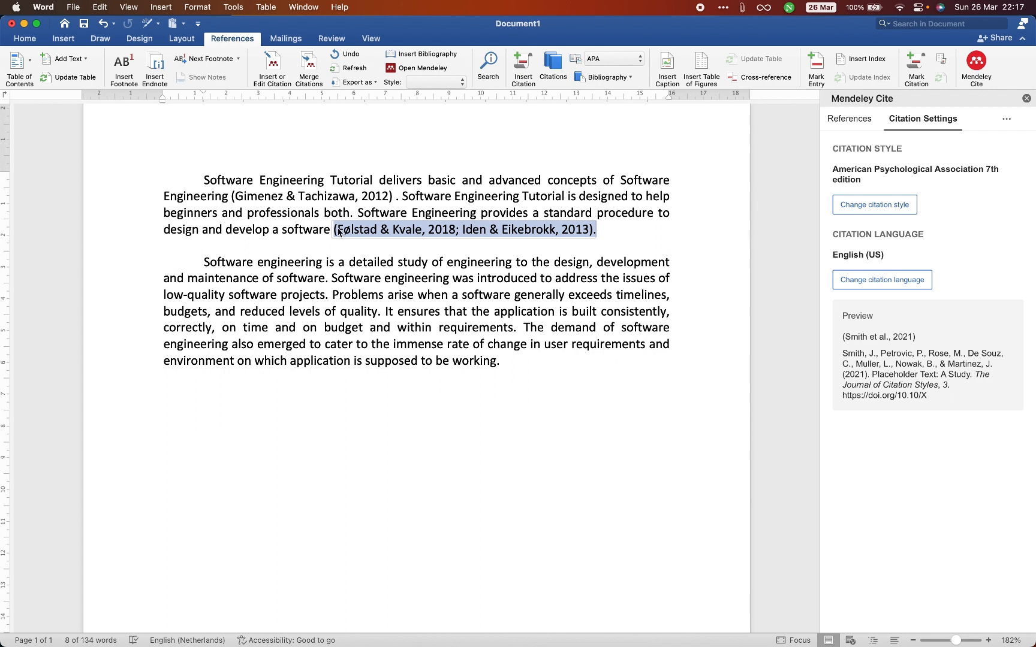
left_click(263, 196)
left_click_drag(264, 196, 344, 197)
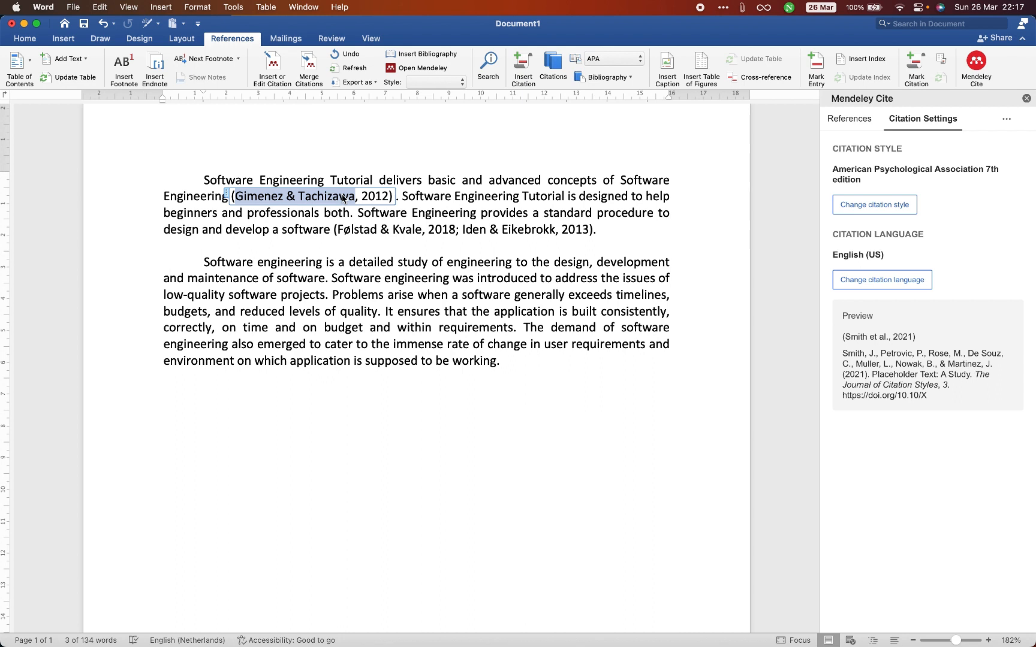
left_click(211, 197)
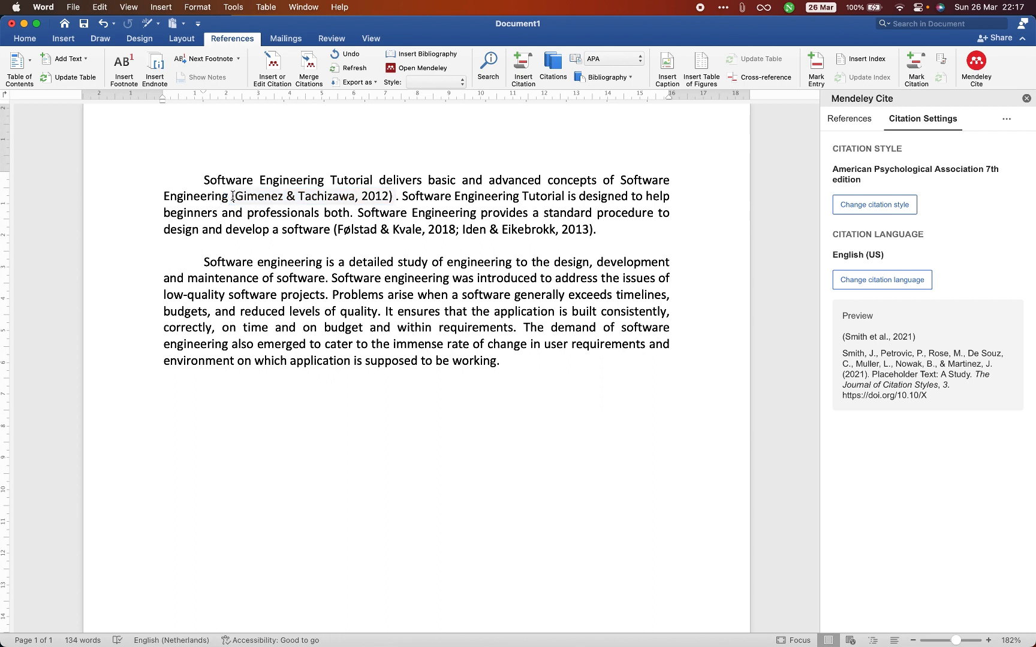
left_click_drag(232, 196, 373, 193)
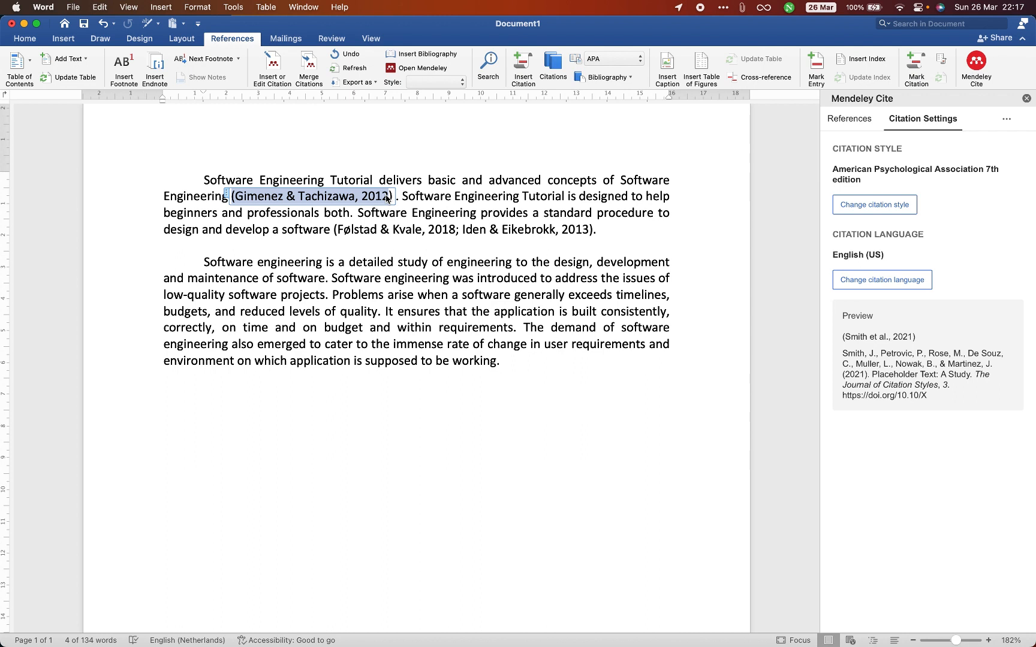
left_click(359, 207)
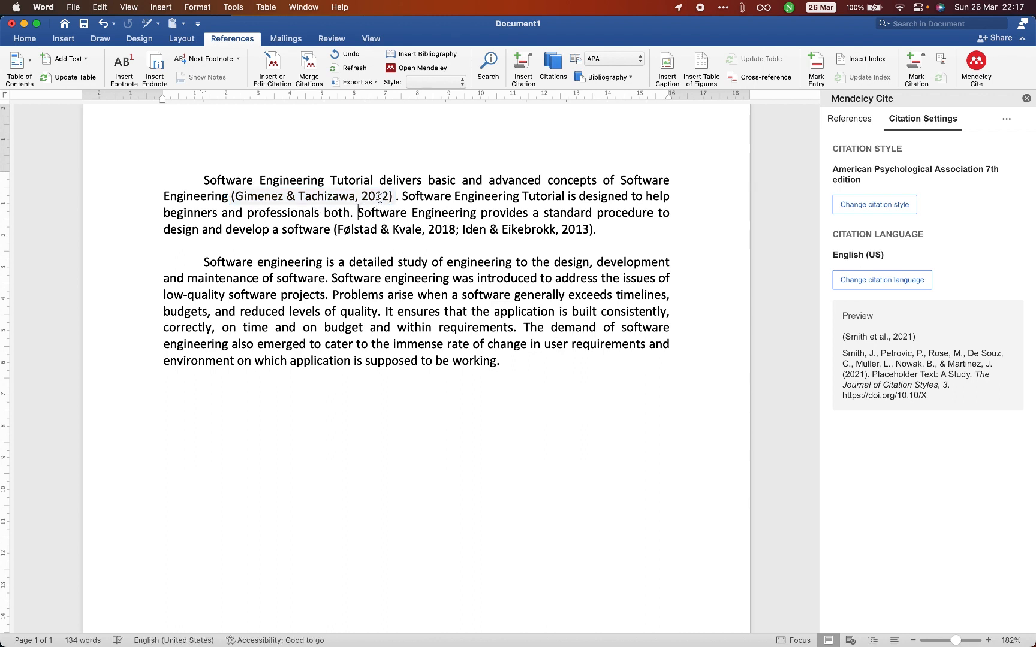
left_click(379, 196)
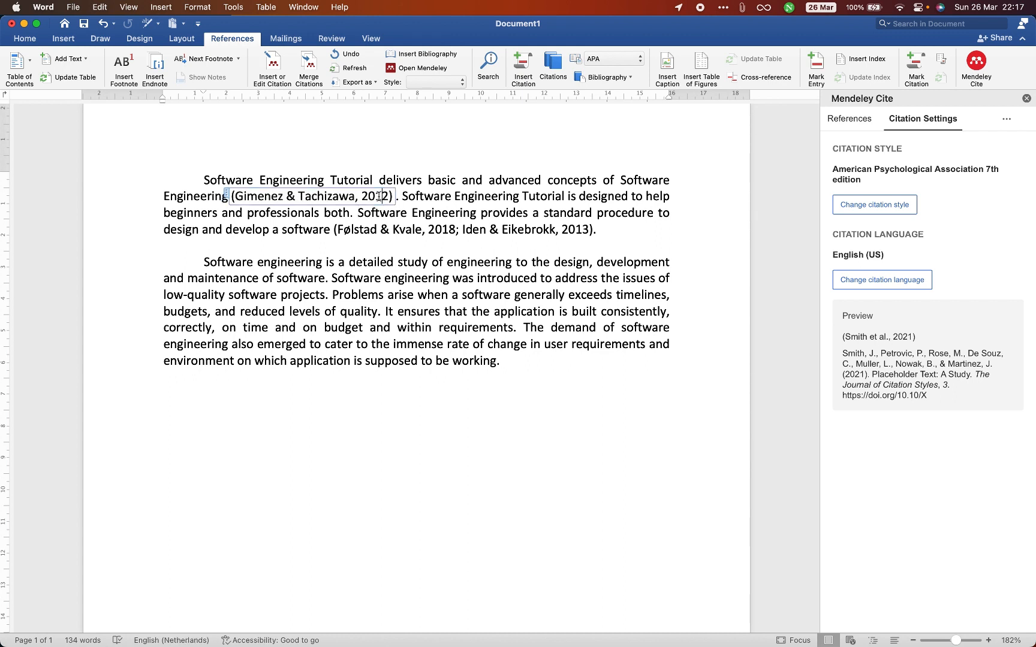
- Insert a citation of "Smart and Digital City: A Systematic Literature Review" at the very start of the second paragraph
left_click(204, 264)
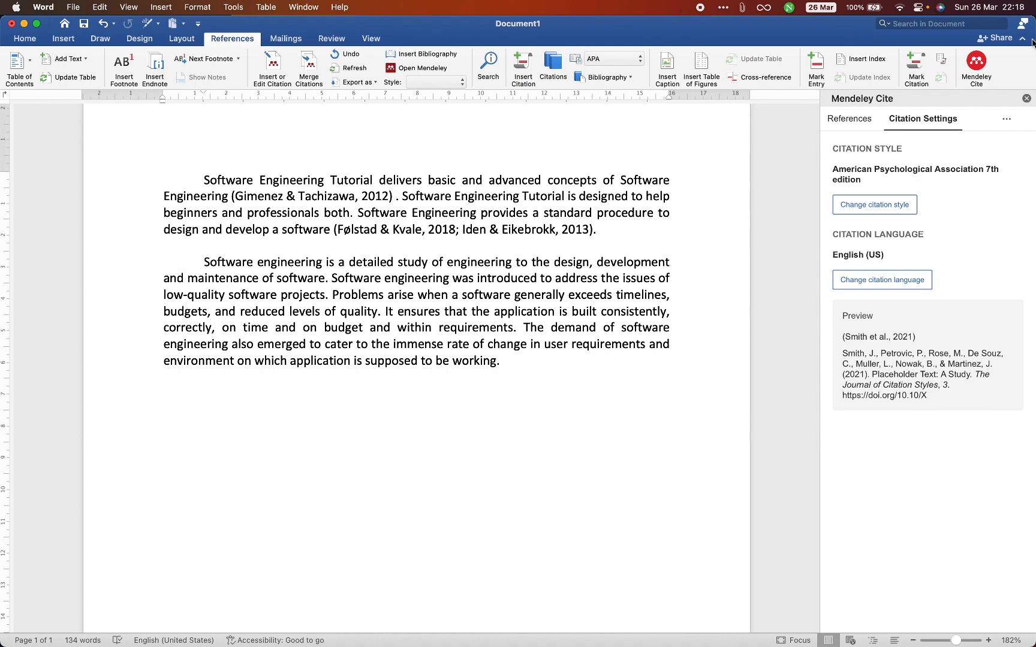
left_click(848, 120)
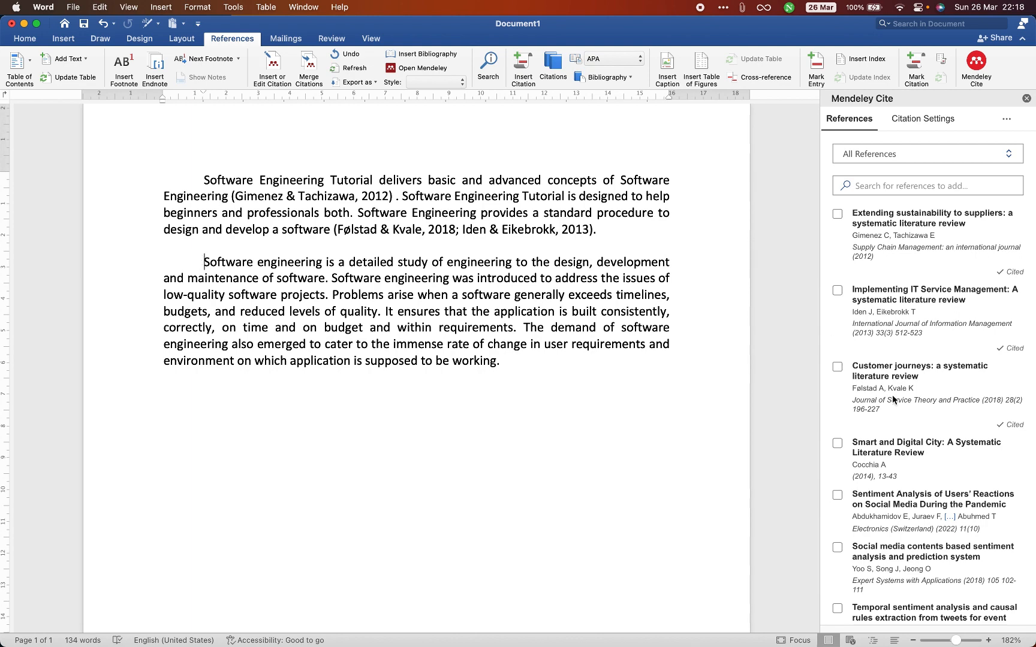
scroll(893, 399, "down", 2)
left_click(838, 367)
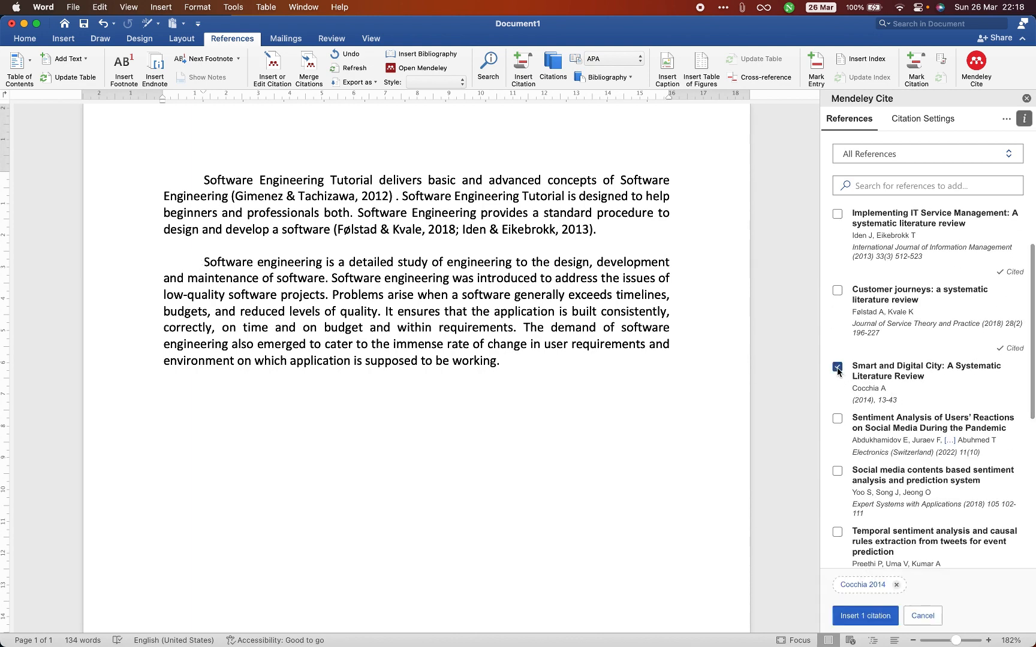
left_click(861, 616)
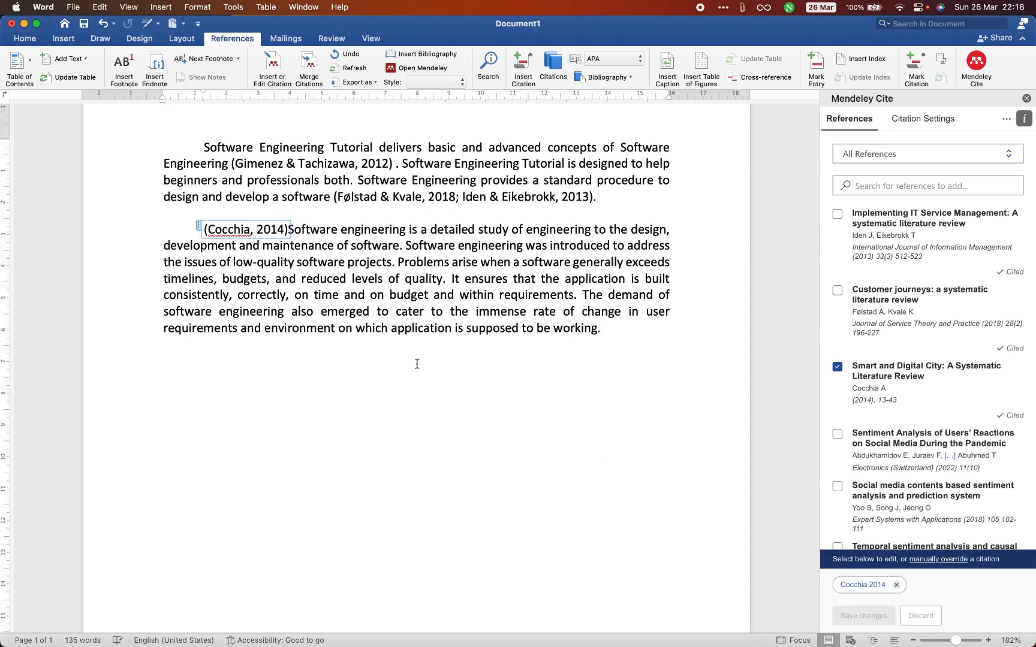
- Add a space after the citation opening the second paragraph and make the following word lowercase "software"
left_click(367, 298)
left_click(293, 232)
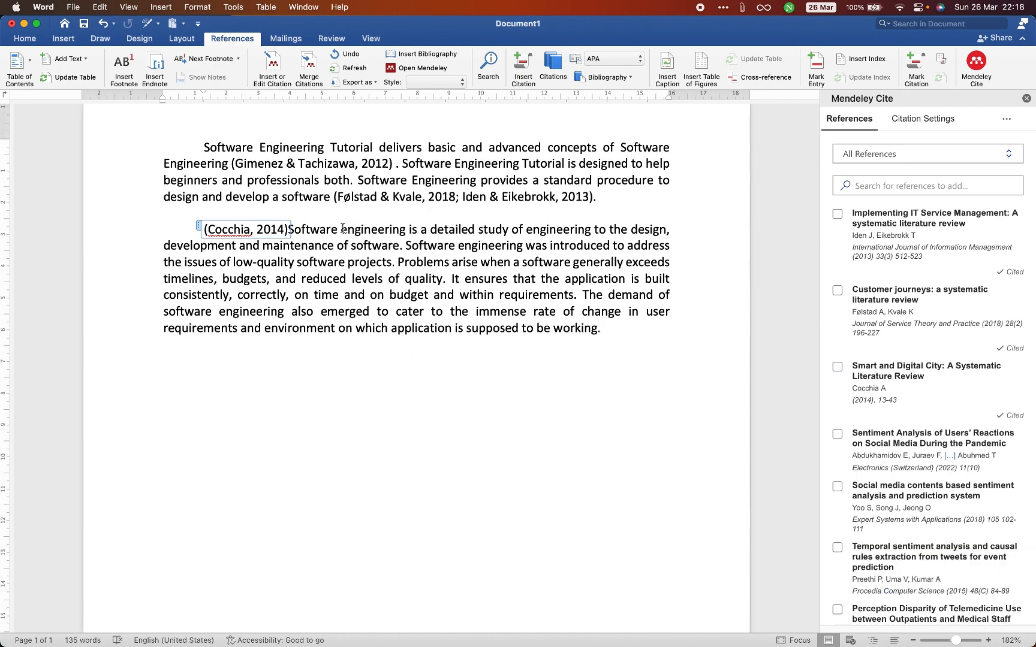
left_click(295, 229)
key("Delete")
type("s")
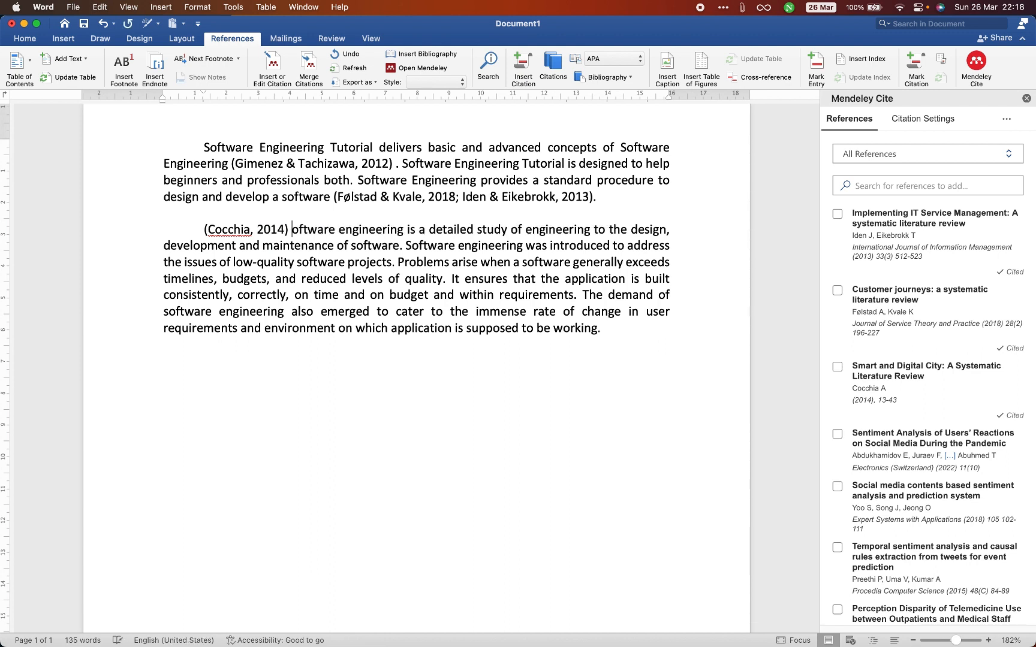
- Copy the author's surname from inside the citation at the start of the second paragraph
left_click(225, 229)
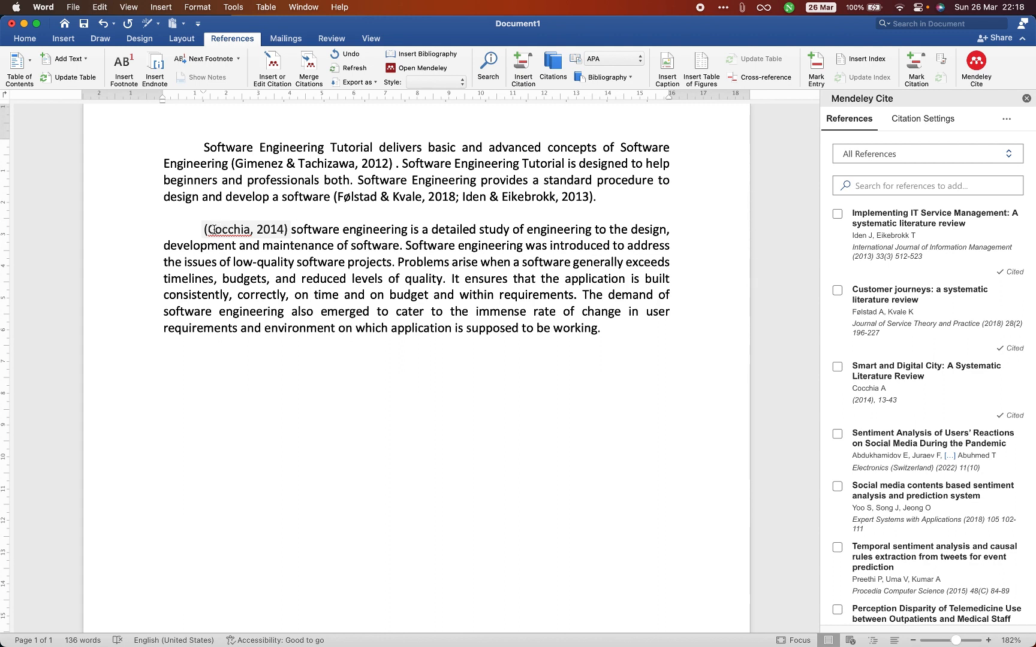
left_click(213, 230)
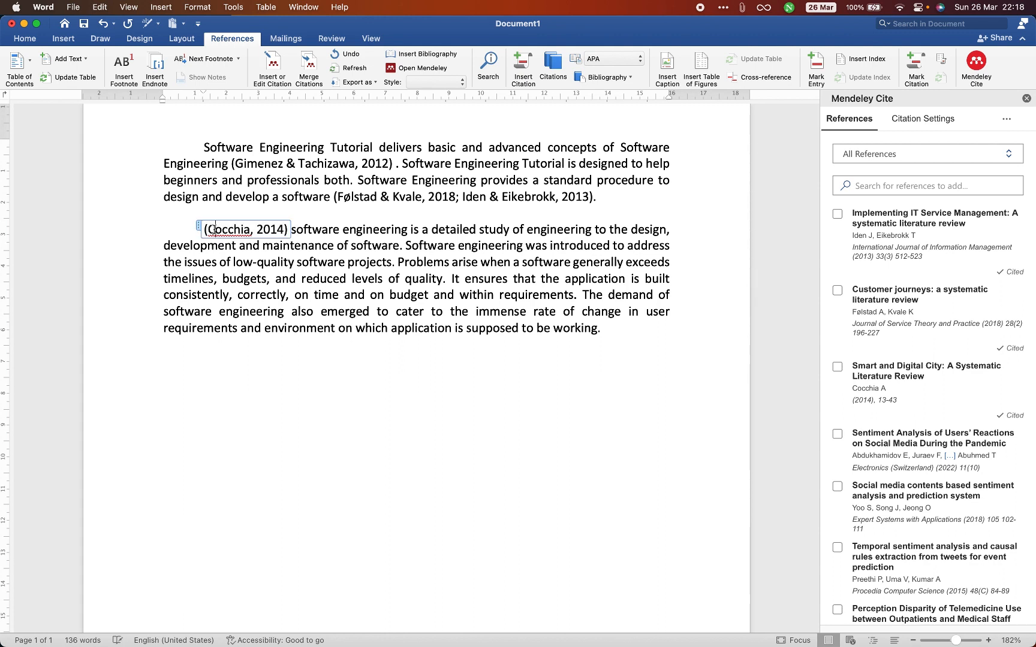
left_click(311, 233)
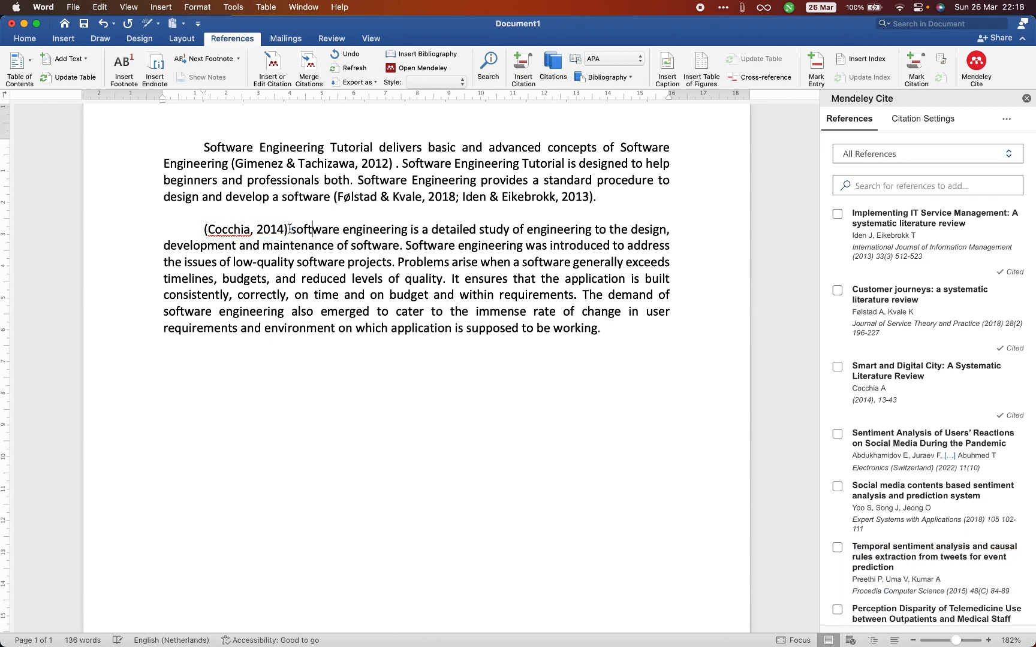
left_click(271, 230)
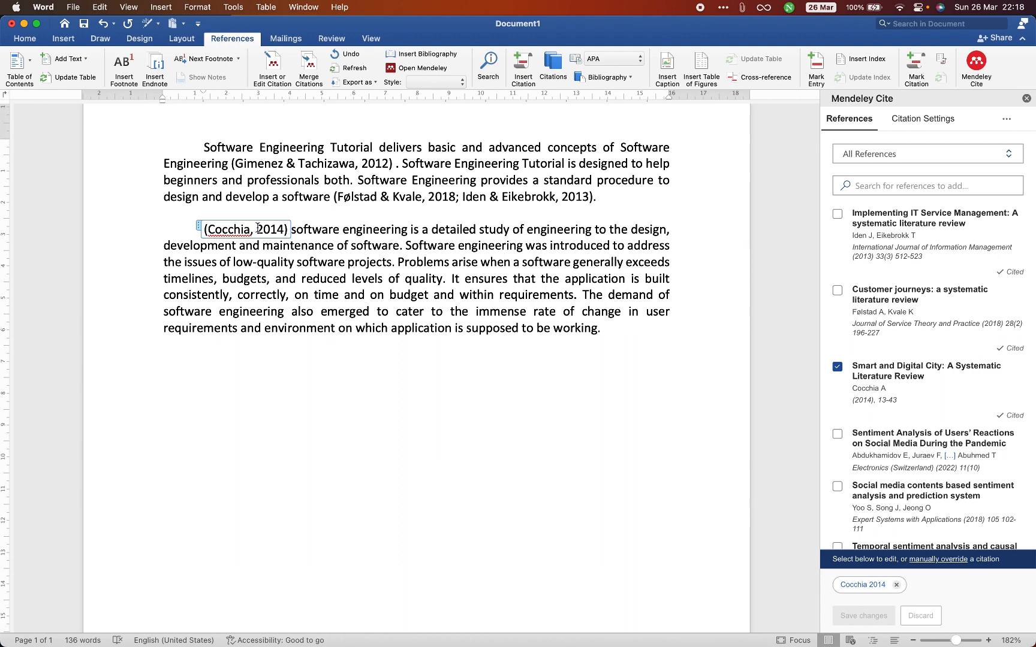
left_click_drag(257, 229, 208, 234)
key("super+c")
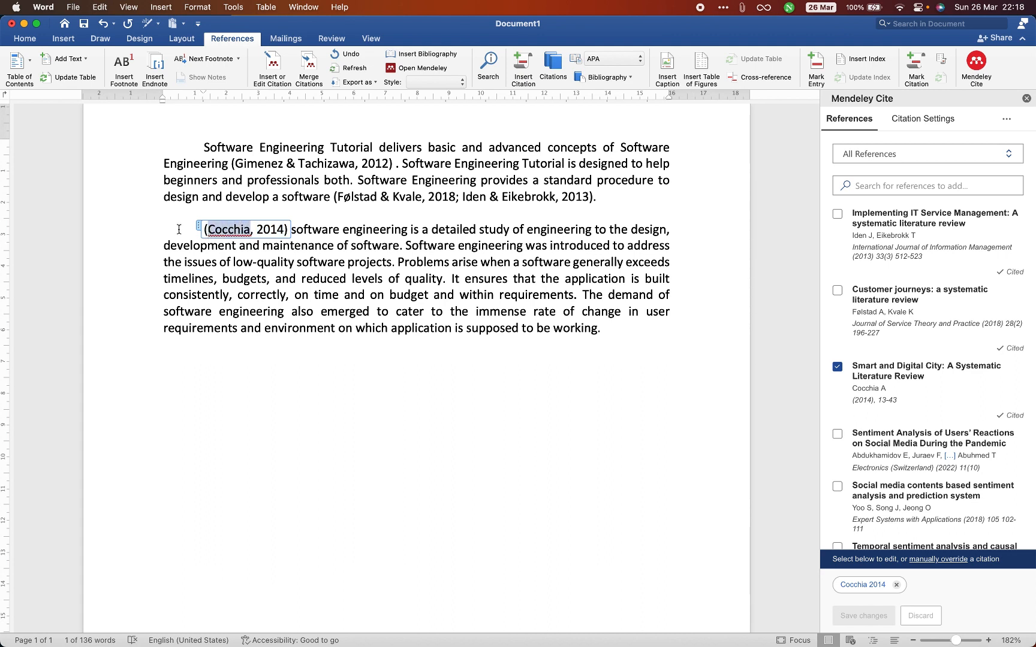
left_click(178, 229)
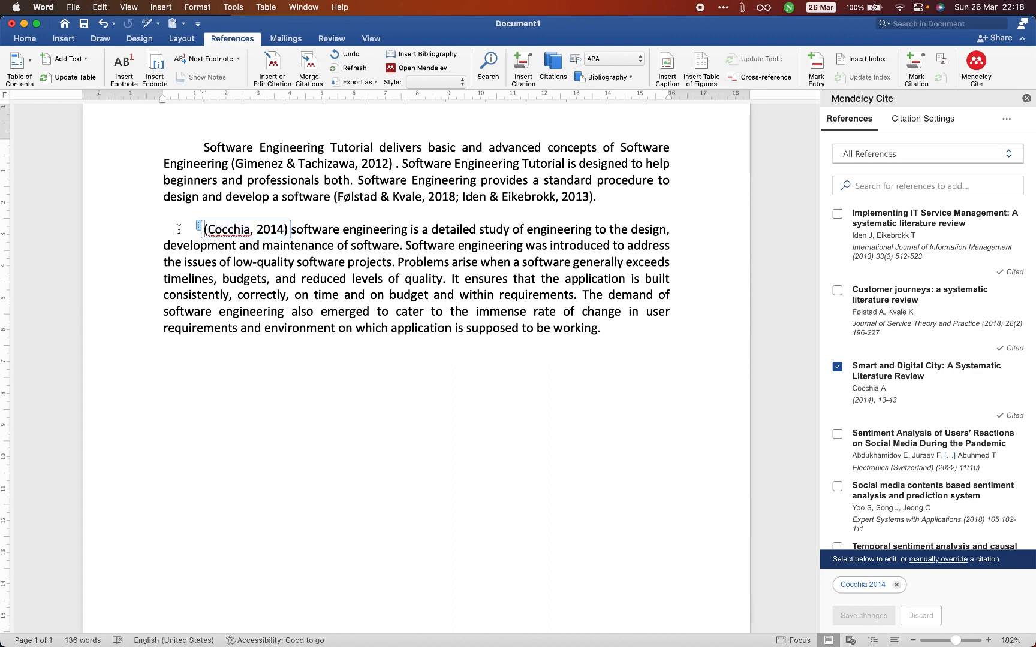
- Edit the reference in the second paragraph's opening citation to suppress the author, and save the change
left_click(251, 230)
left_click(861, 585)
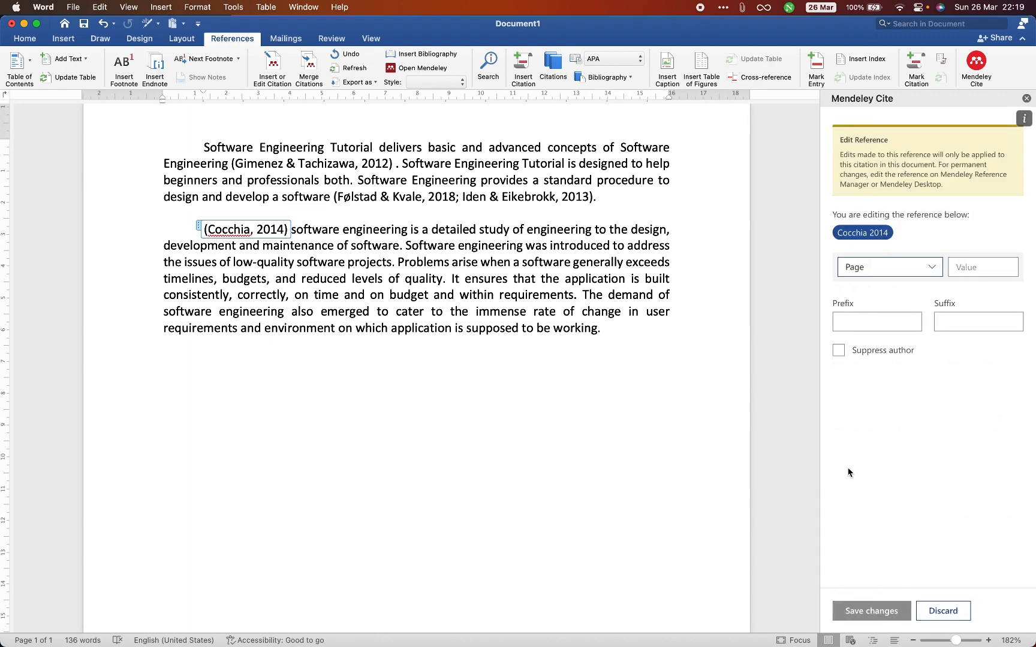
left_click(838, 352)
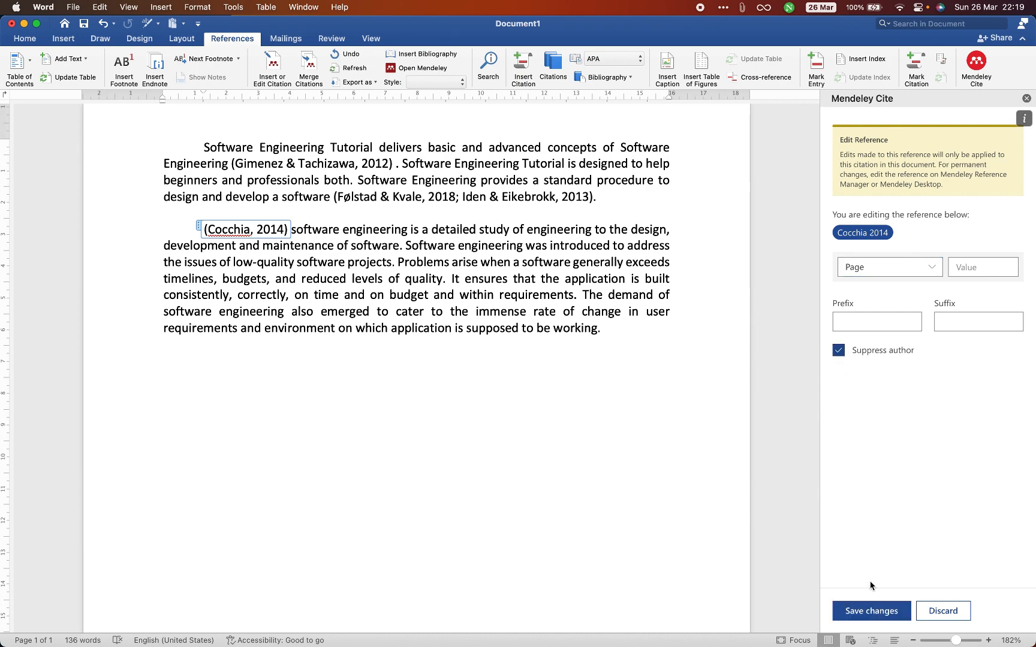
left_click(873, 611)
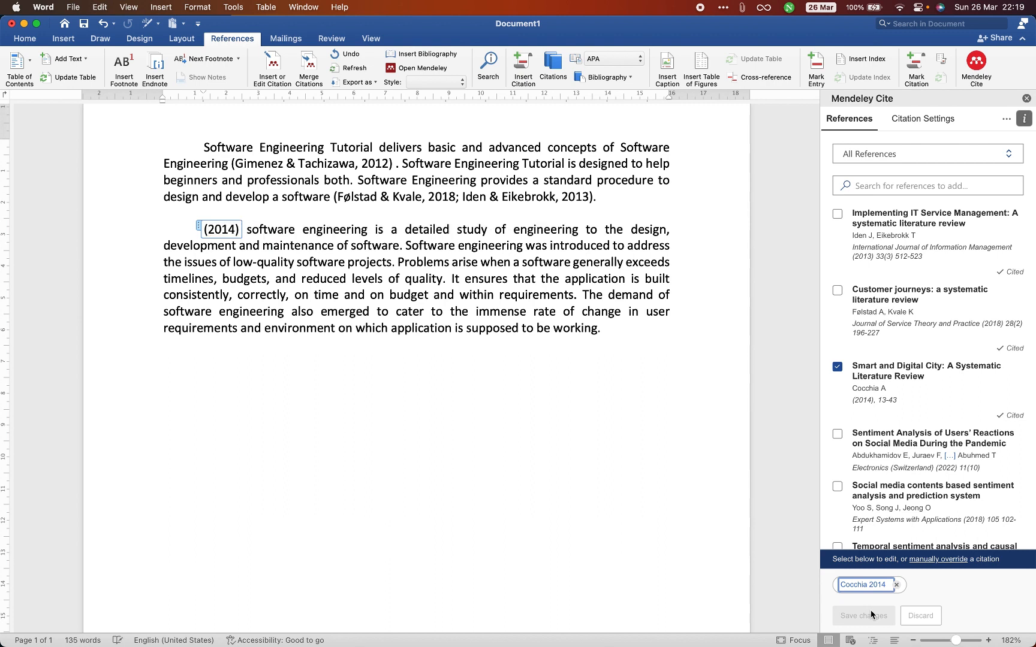
left_click(334, 275)
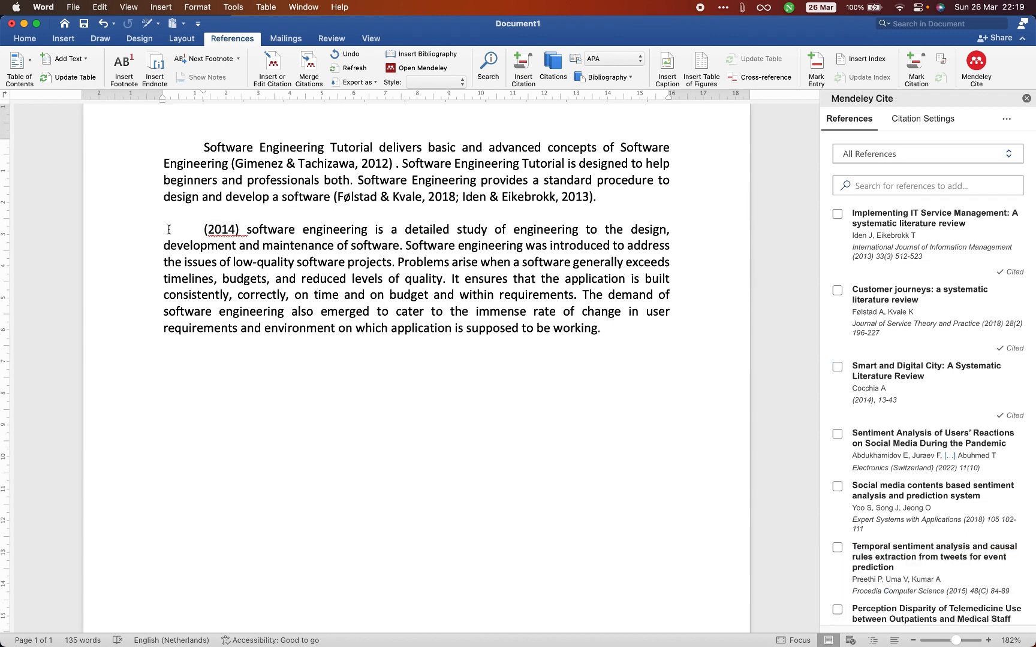
- Try to paste the copied surname inside the citation field in front of "(2014)", and undo the paste
left_click(189, 230)
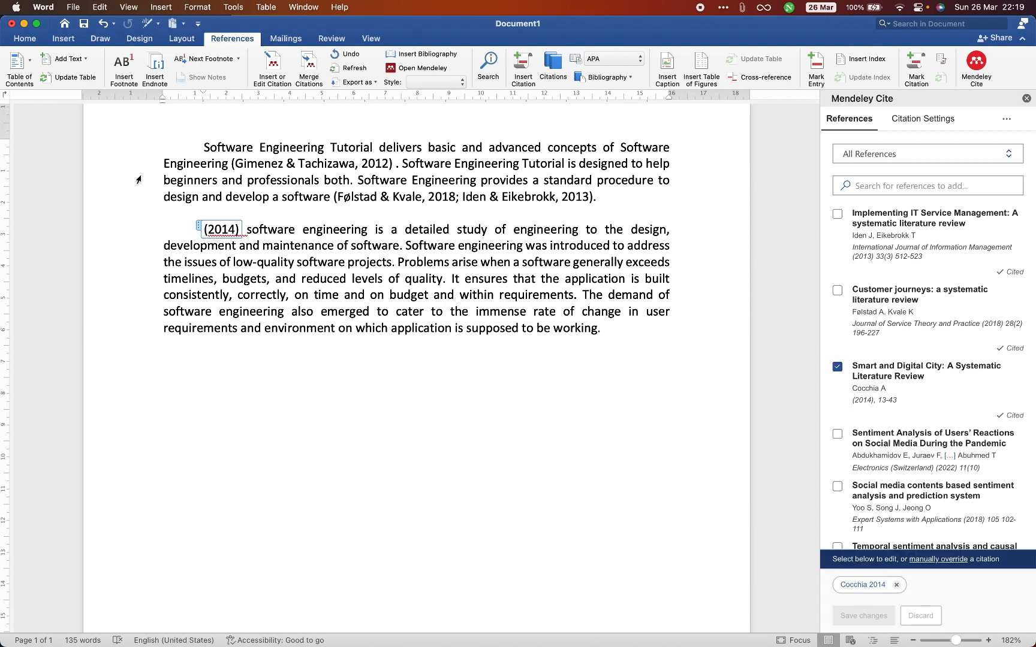
left_click(25, 39)
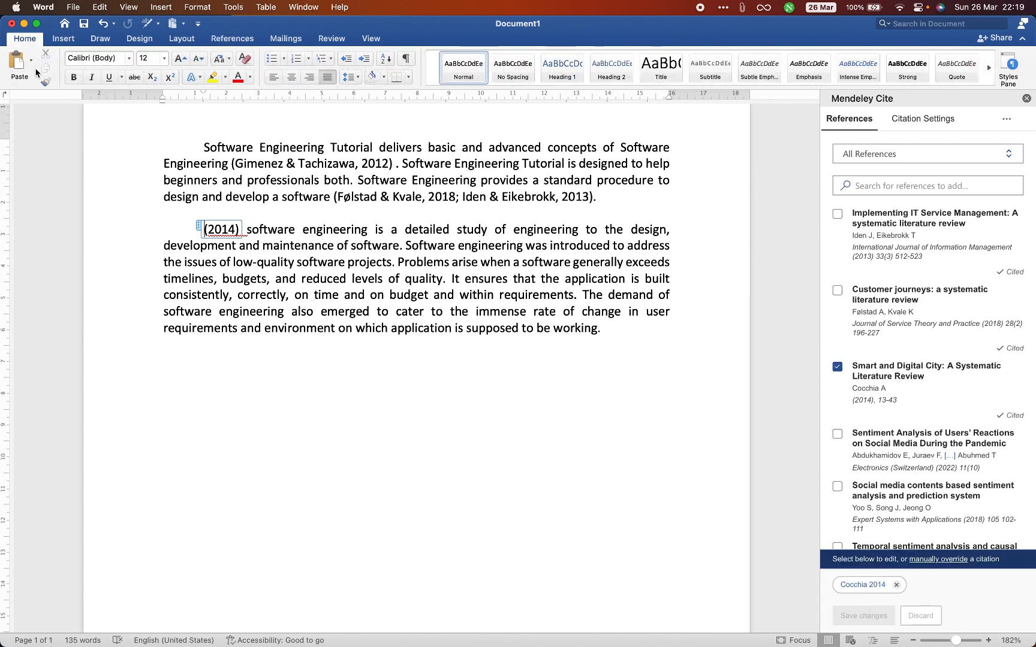
left_click(31, 60)
left_click(43, 141)
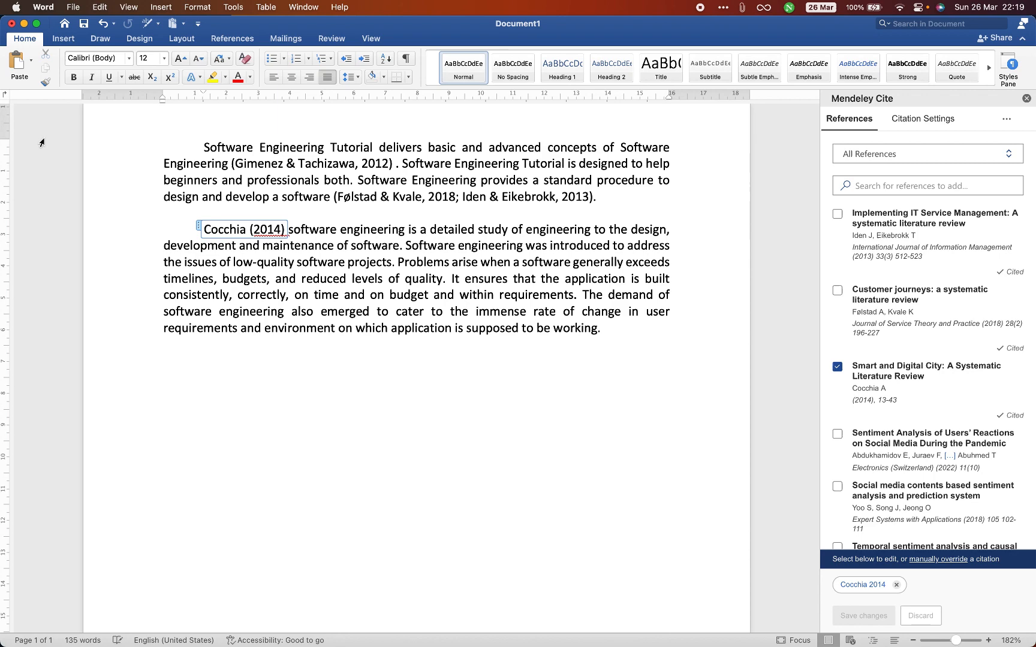
left_click(196, 276)
key("super+z")
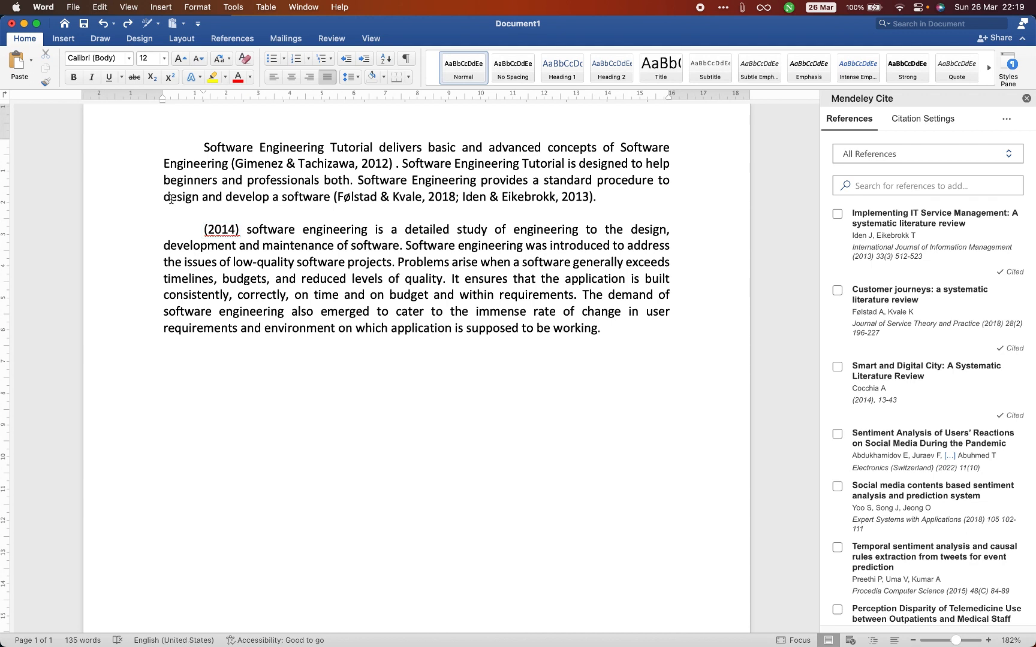
- Paste the author's surname in front of "(2014)" at the start of the second paragraph
left_click(30, 72)
left_click(33, 141)
key("BackSpace")
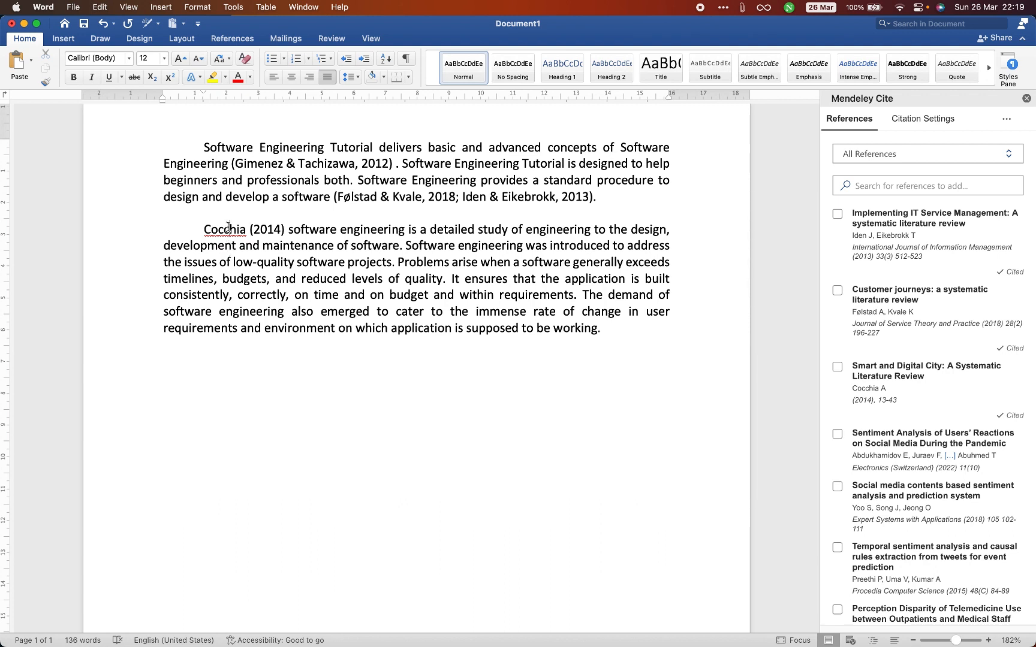
- Add the words "defines that" after the "(2014)" citation at the start of the second paragraph
left_click_drag(204, 230, 246, 234)
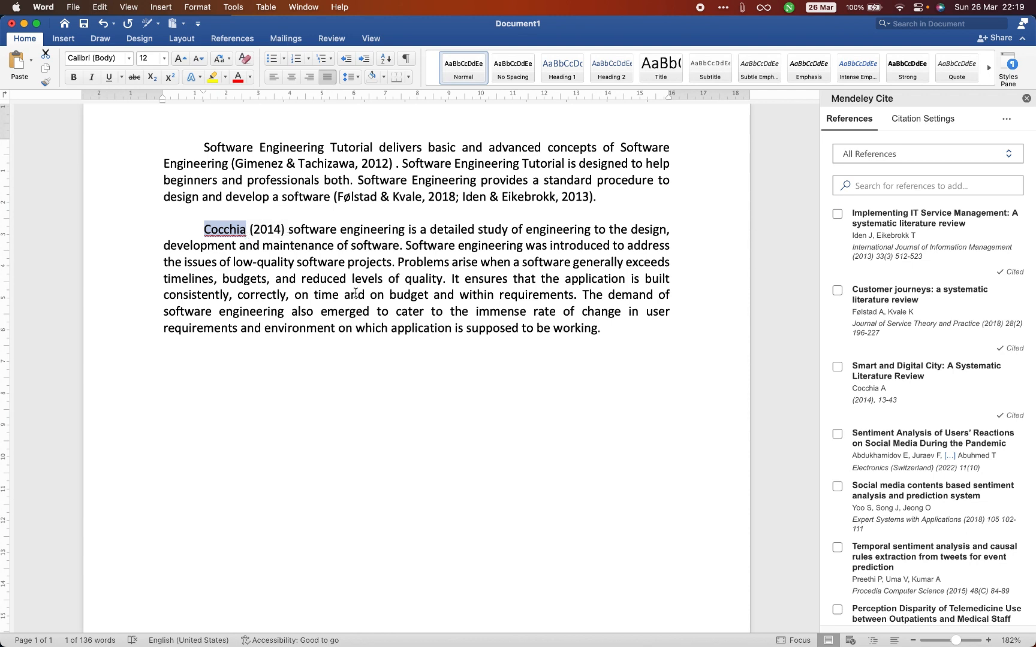
left_click(612, 330)
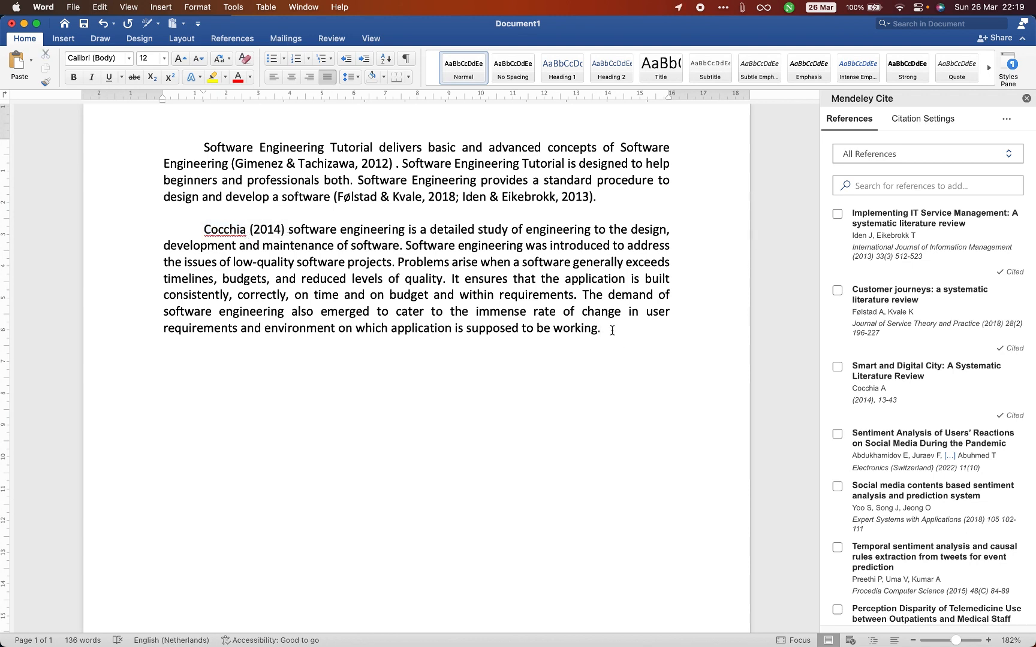
key("Return")
left_click(289, 230)
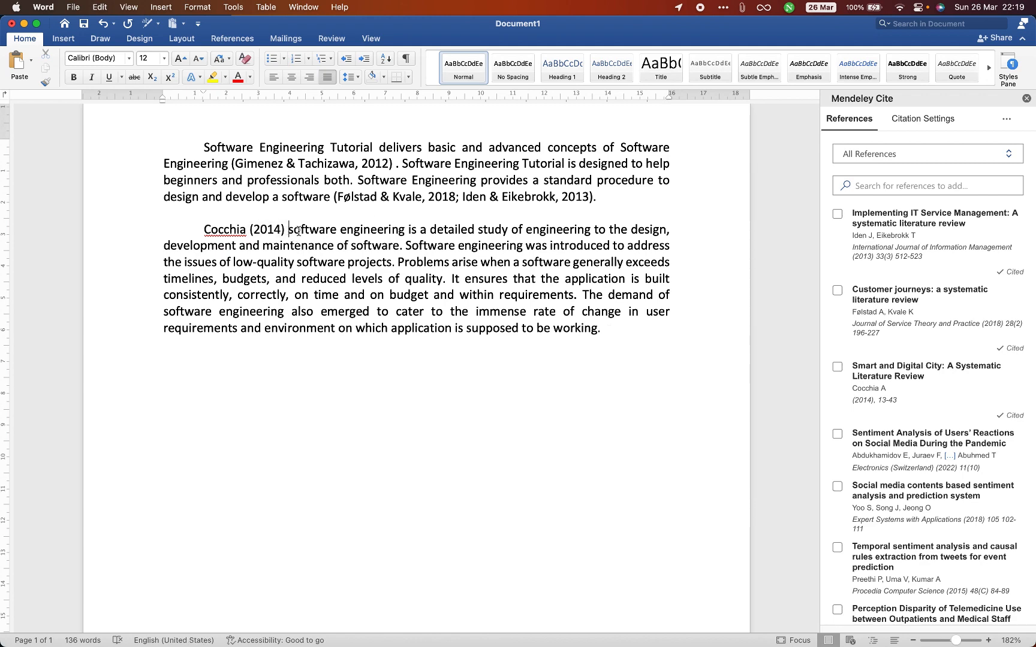
type("defines")
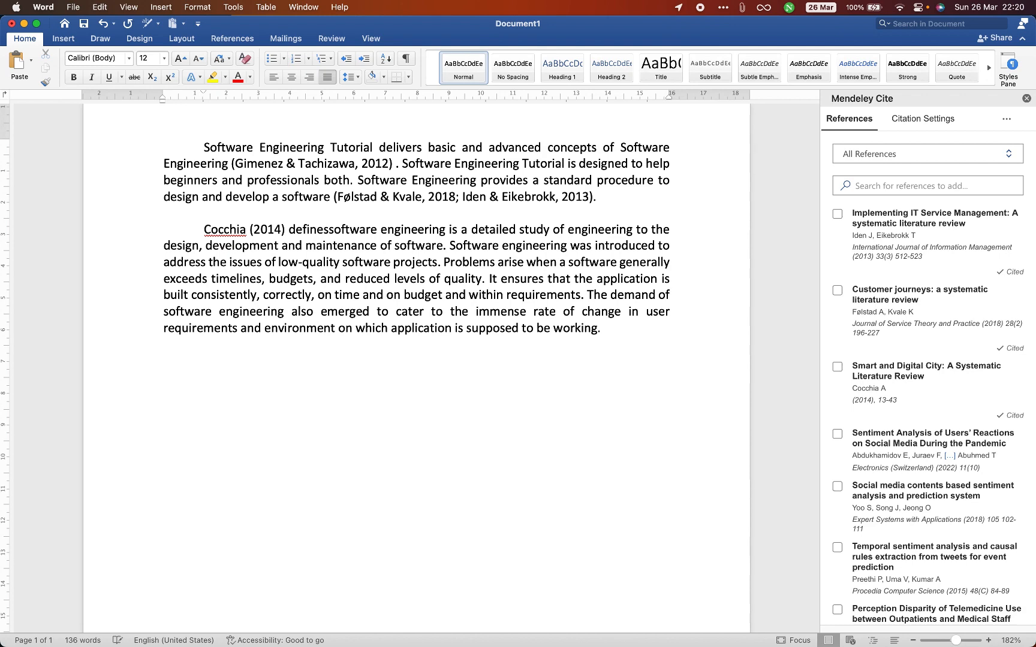
type(" that")
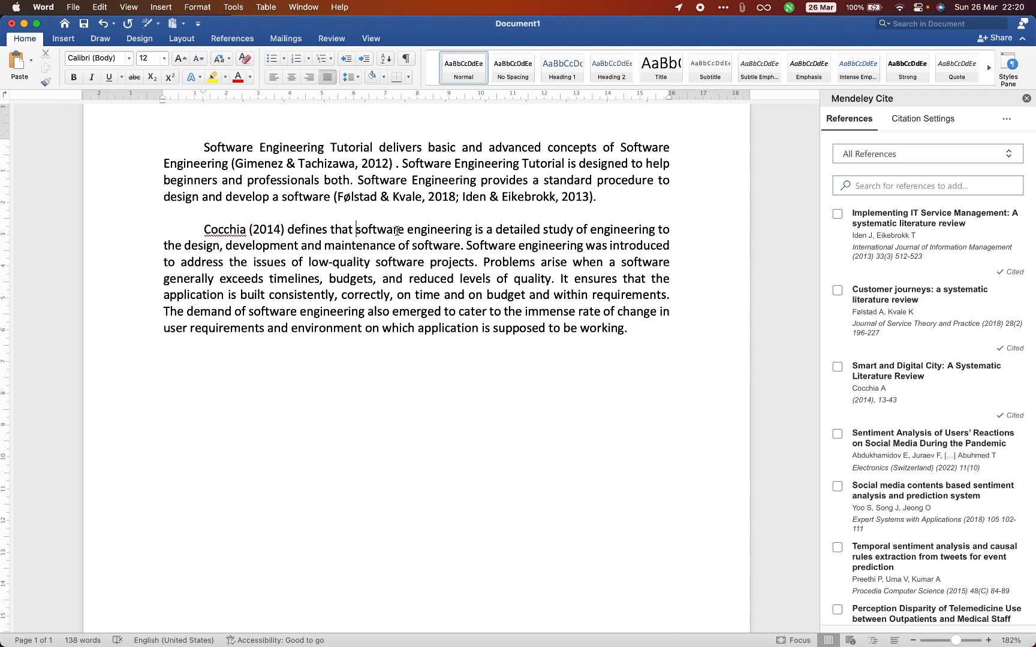
- Add an unindented "References" heading below the second paragraph, with an empty line under it
left_click(646, 336)
key("Return")
key("Return")
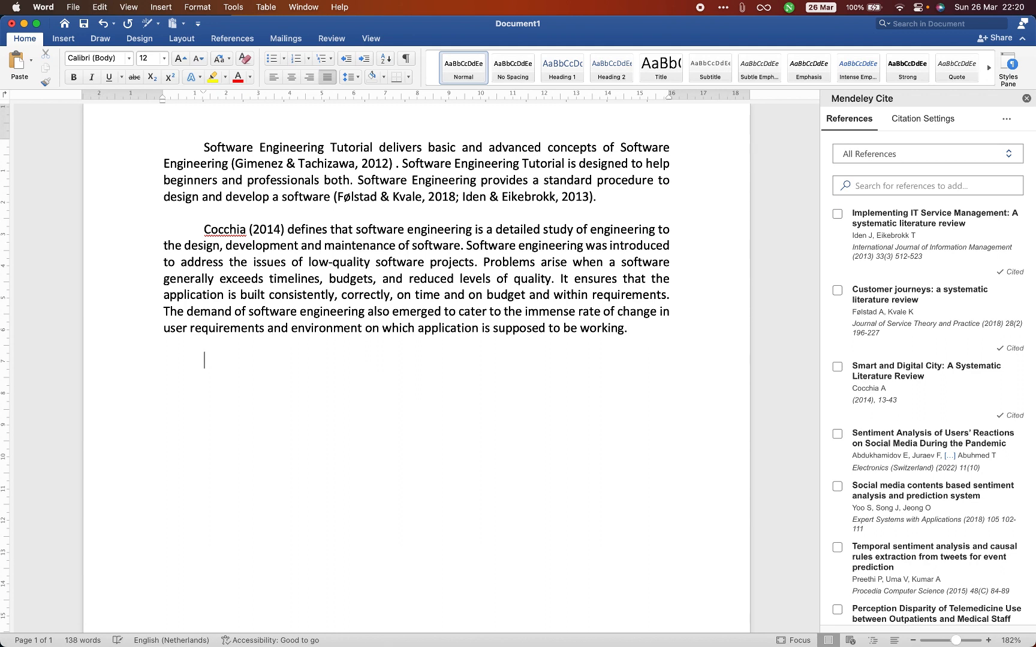
key("BackSpace")
type("Refe")
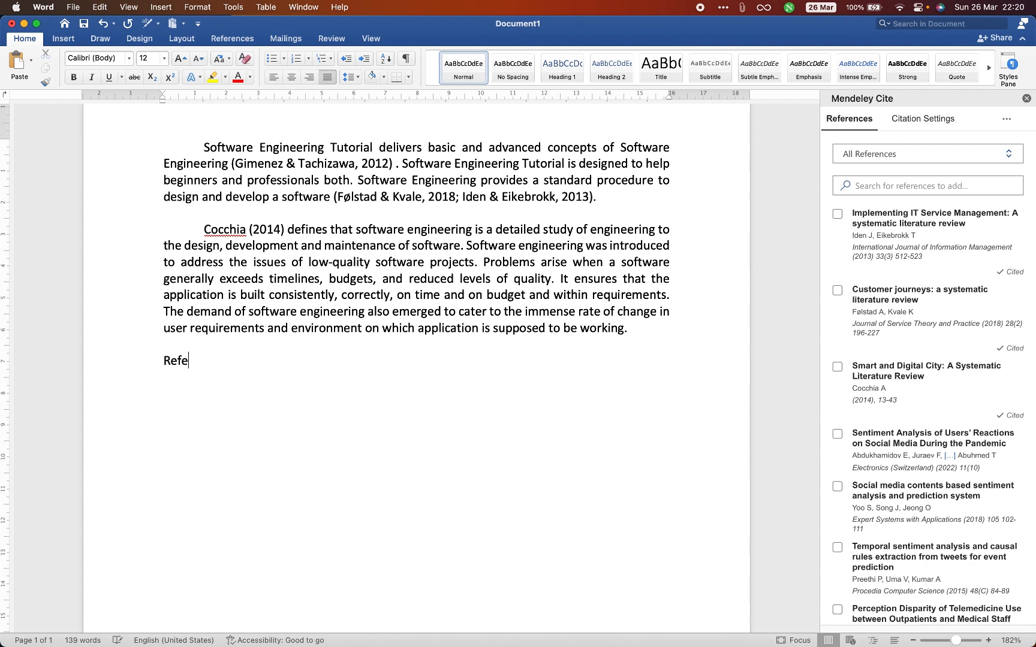
type("rences")
key("Return")
- Insert the Mendeley bibliography of the cited works on the empty line under the "References" heading
double_click(177, 360)
left_click(176, 380)
left_click(1008, 121)
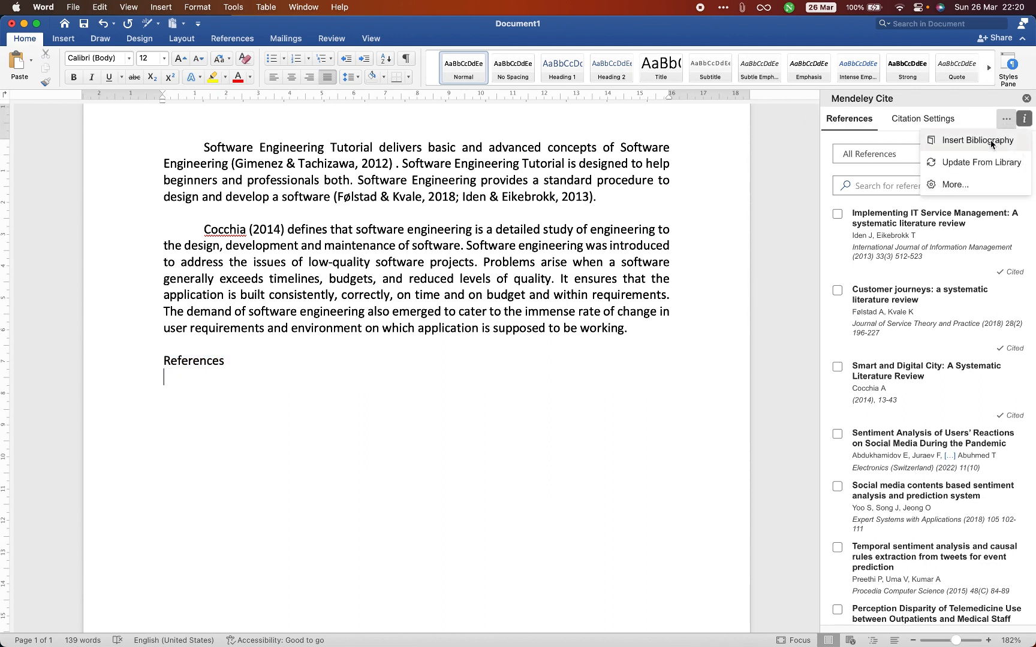
left_click(990, 141)
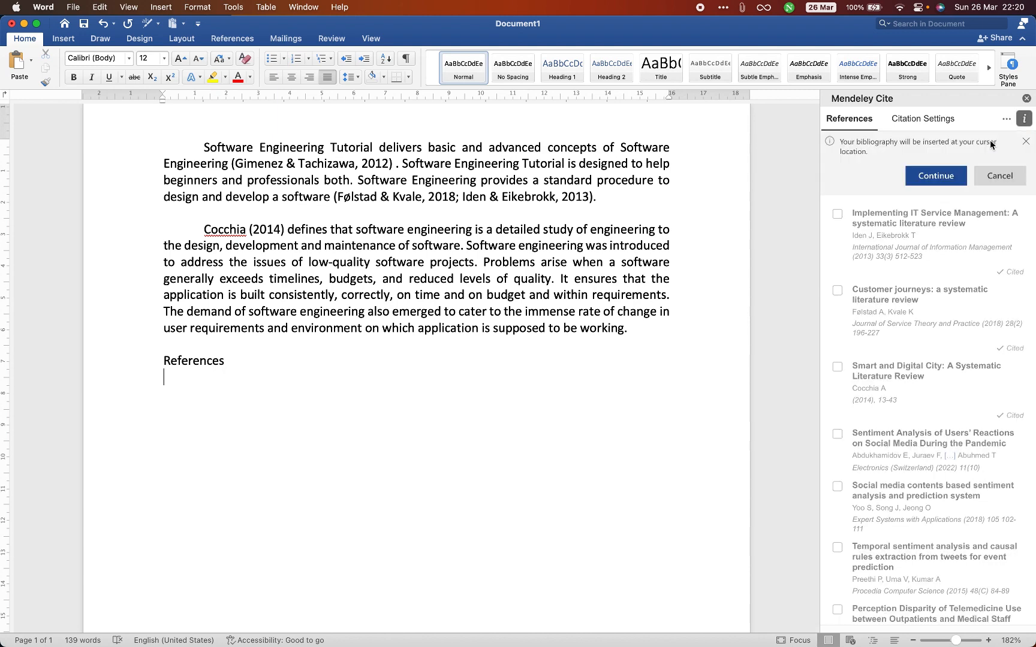
left_click(935, 178)
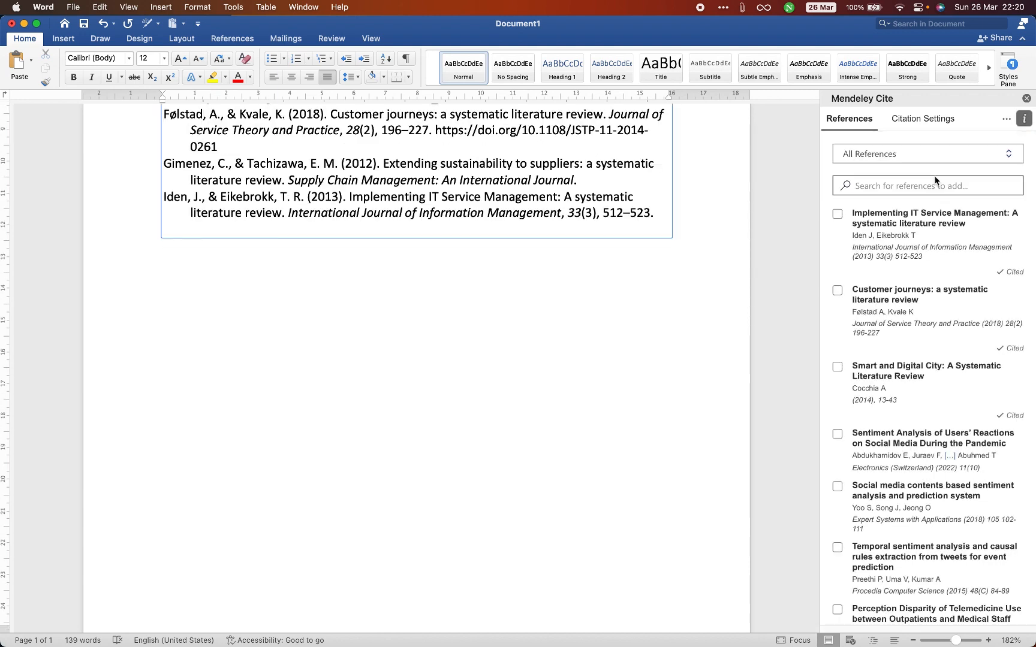
scroll(544, 342, "up", 5)
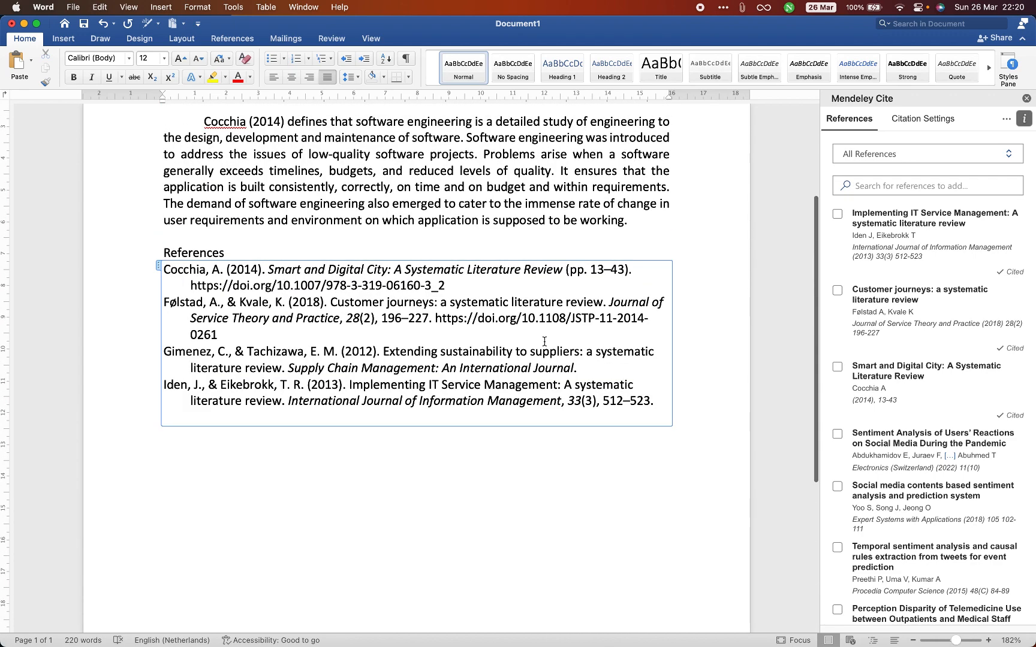
left_click(353, 247)
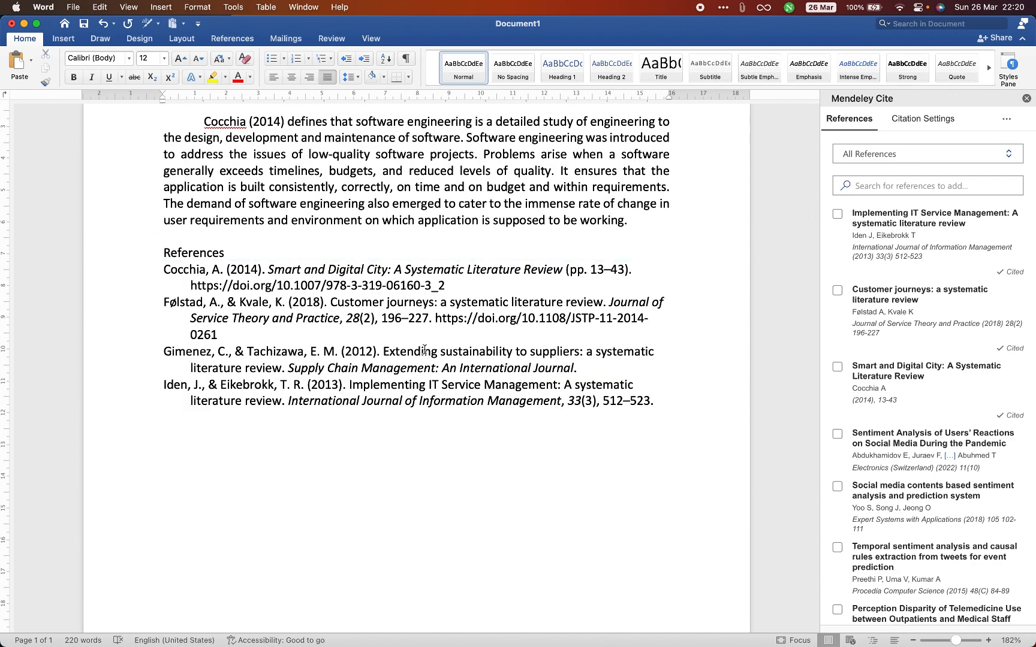
left_click_drag(662, 403, 135, 270)
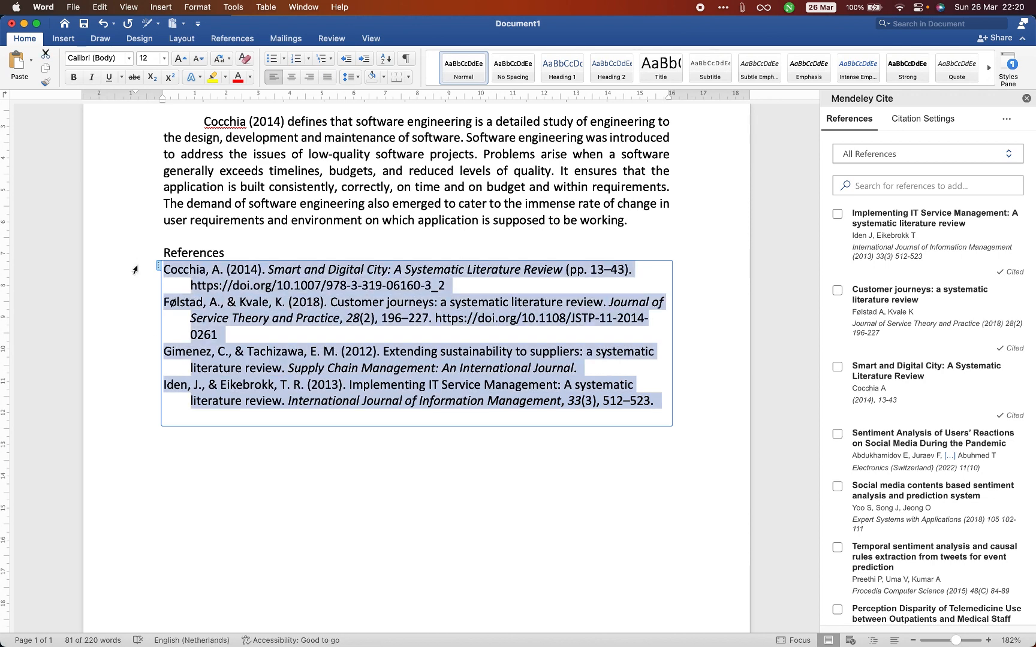
left_click(239, 254)
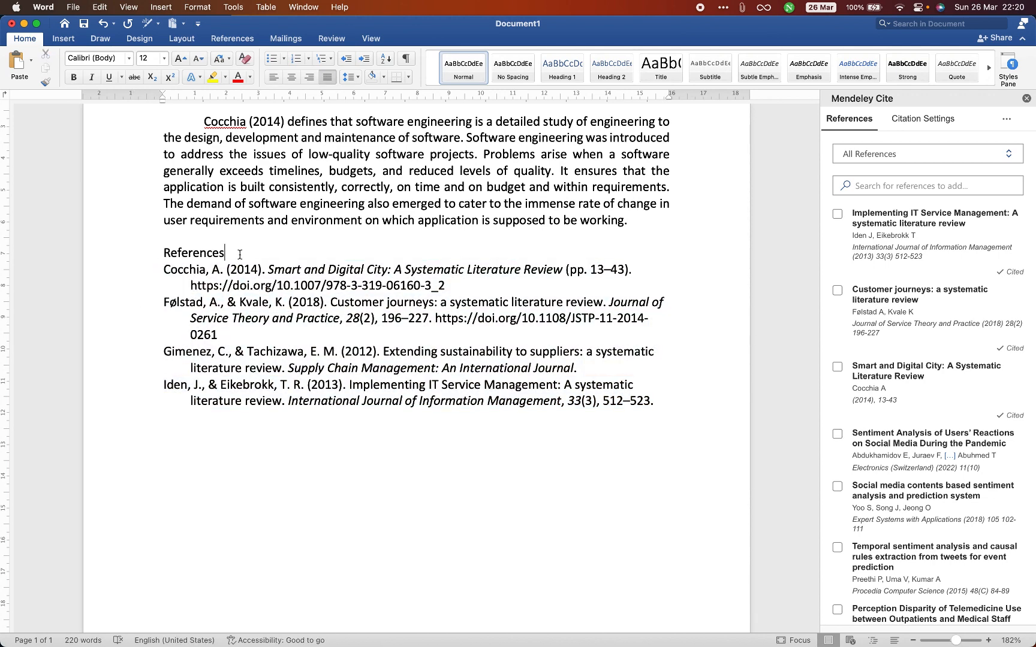
- Change the citation style of the in-text citations and the bibliography to IEEE
scroll(240, 255, "up", 1)
scroll(239, 255, "up", 2)
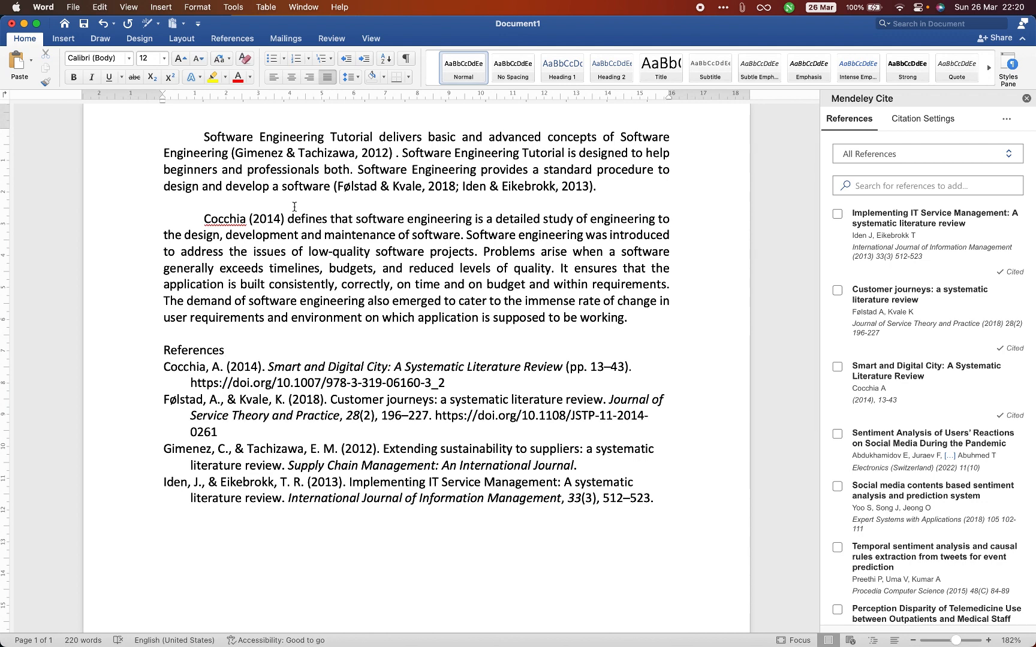
left_click(924, 119)
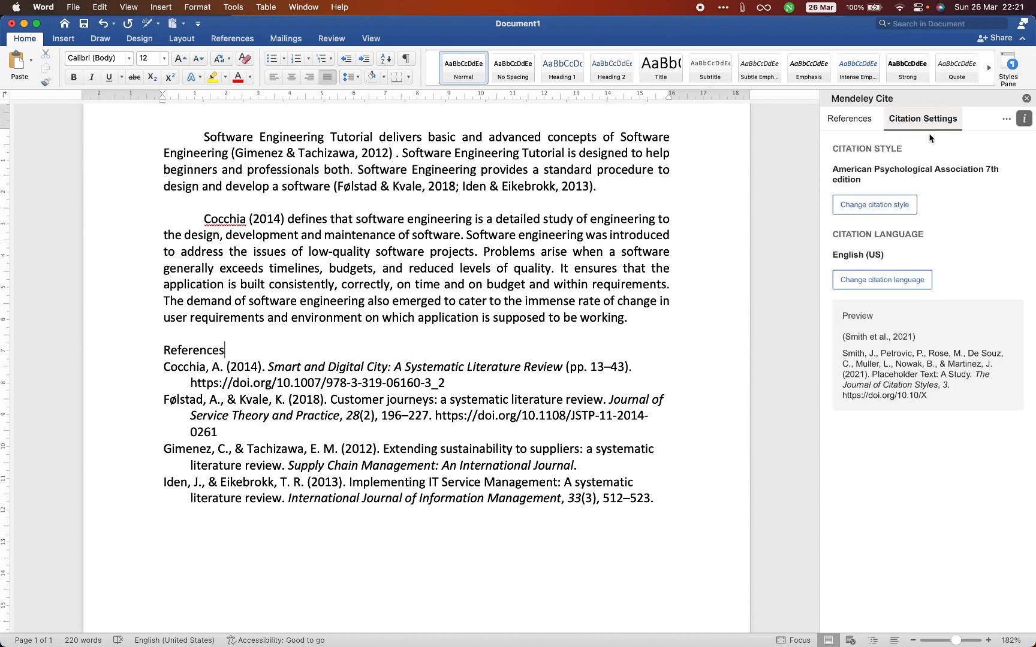
left_click(894, 206)
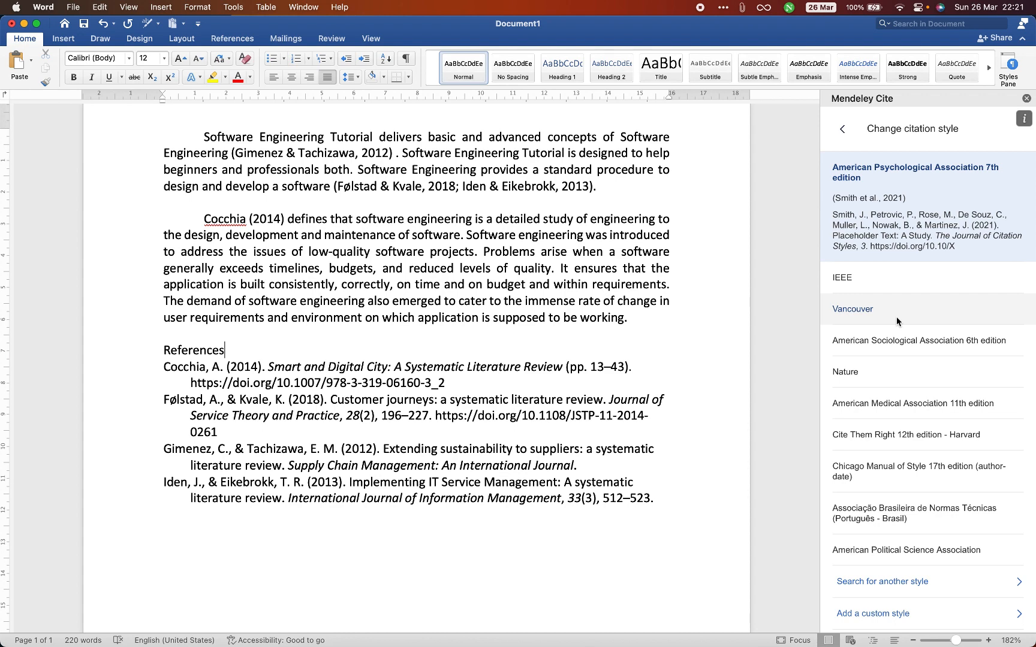
left_click(890, 372)
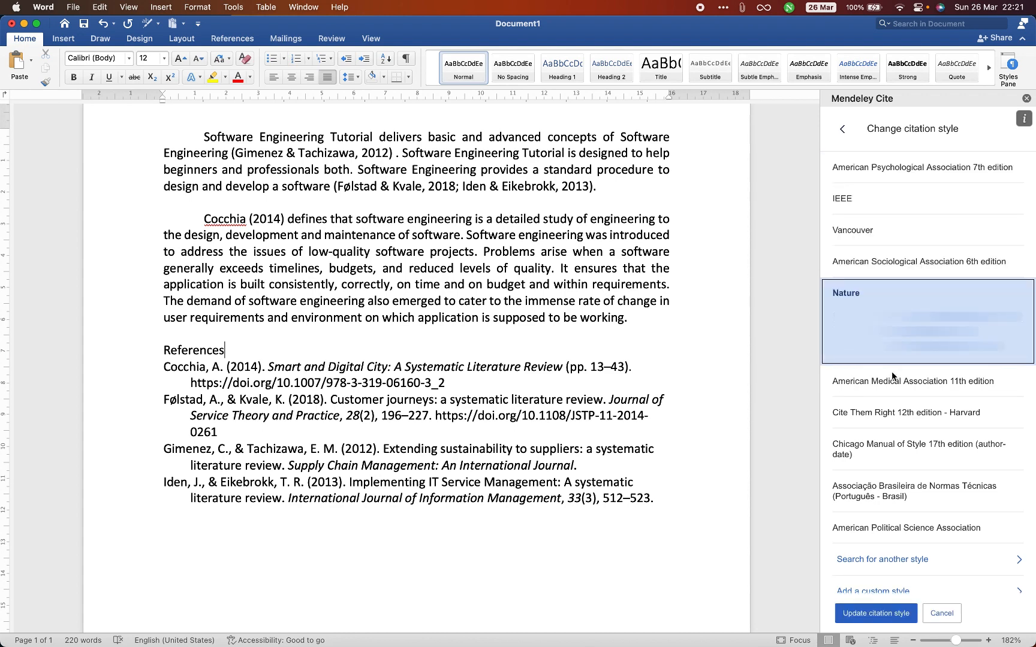
left_click(865, 200)
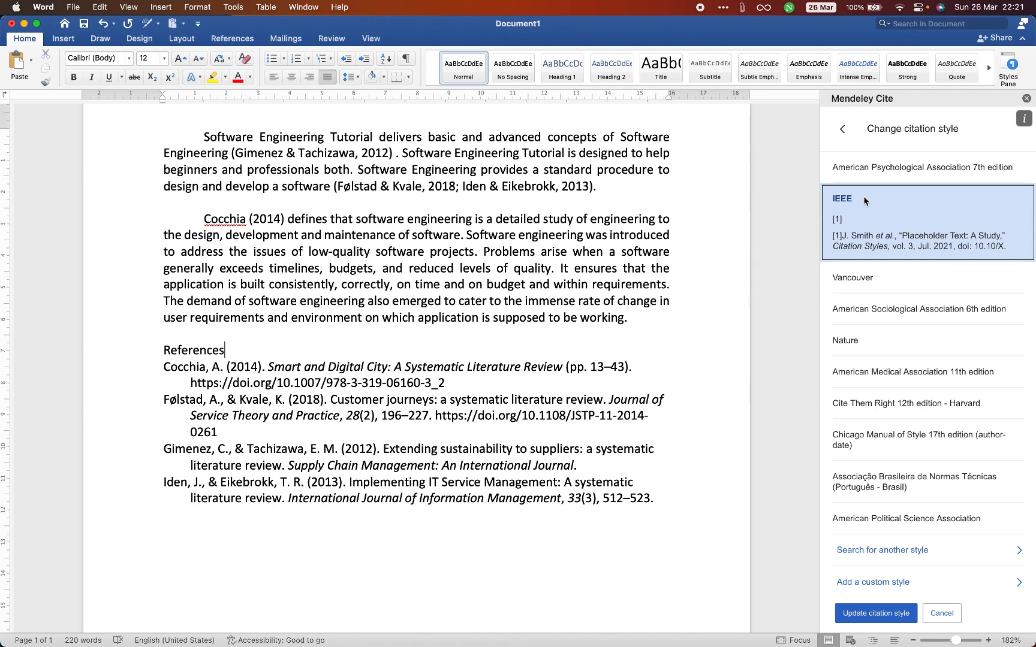
left_click(876, 615)
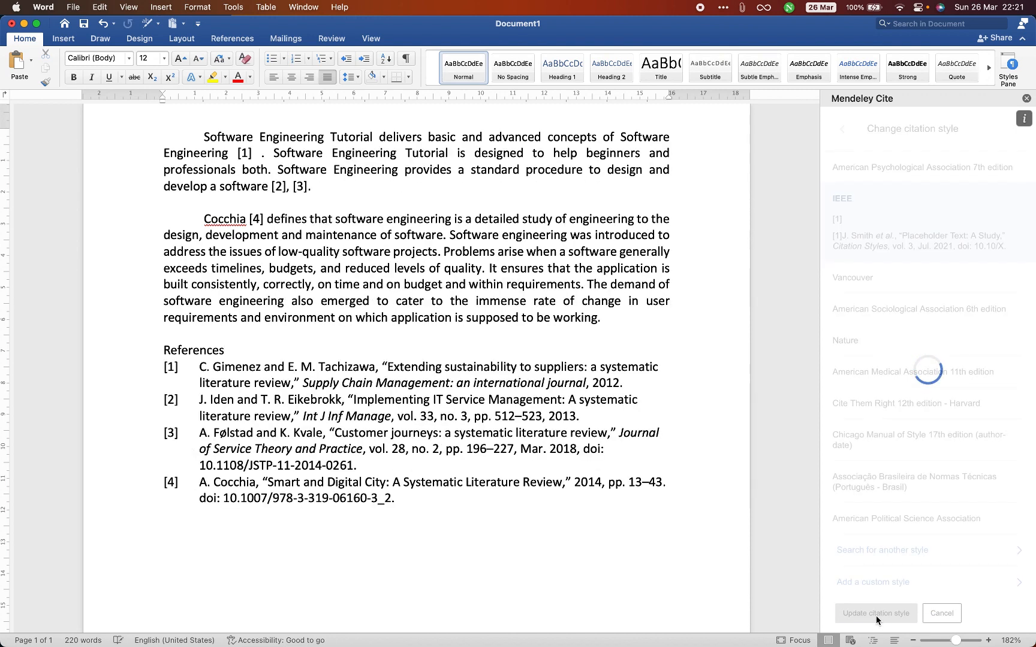
- Remove the extra space between the first citation and the period in the first paragraph
left_click(262, 154)
key("Delete")
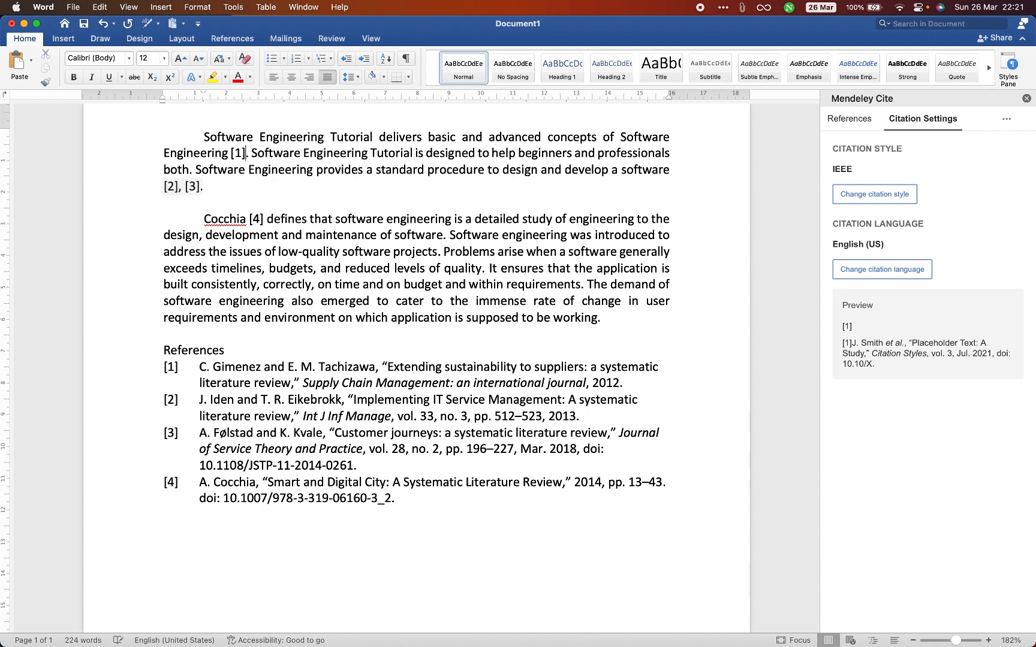
left_click(255, 189)
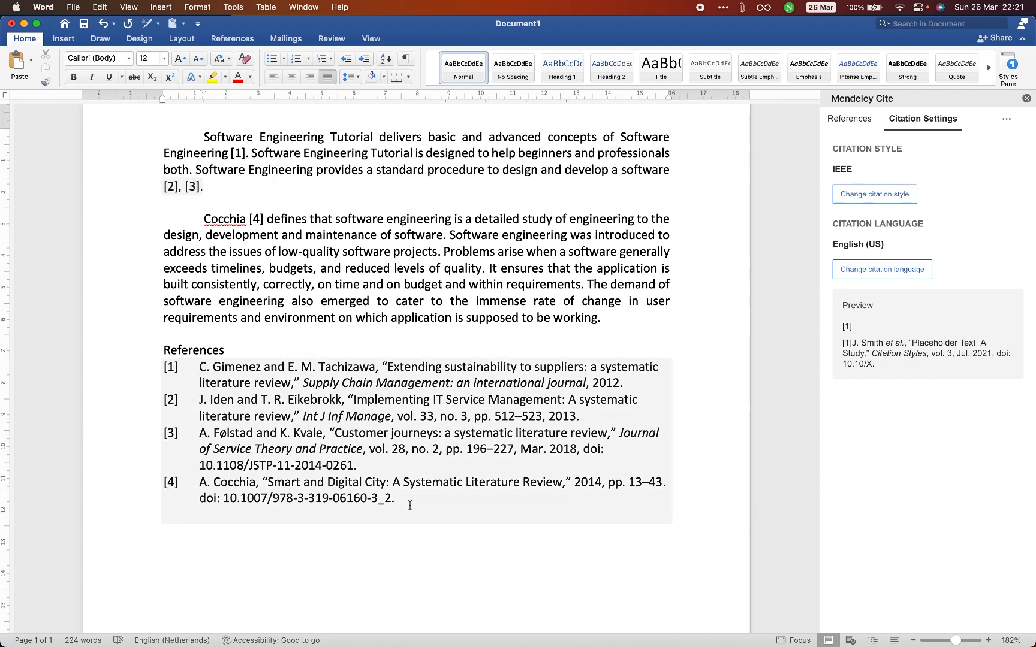
left_click_drag(410, 505, 166, 368)
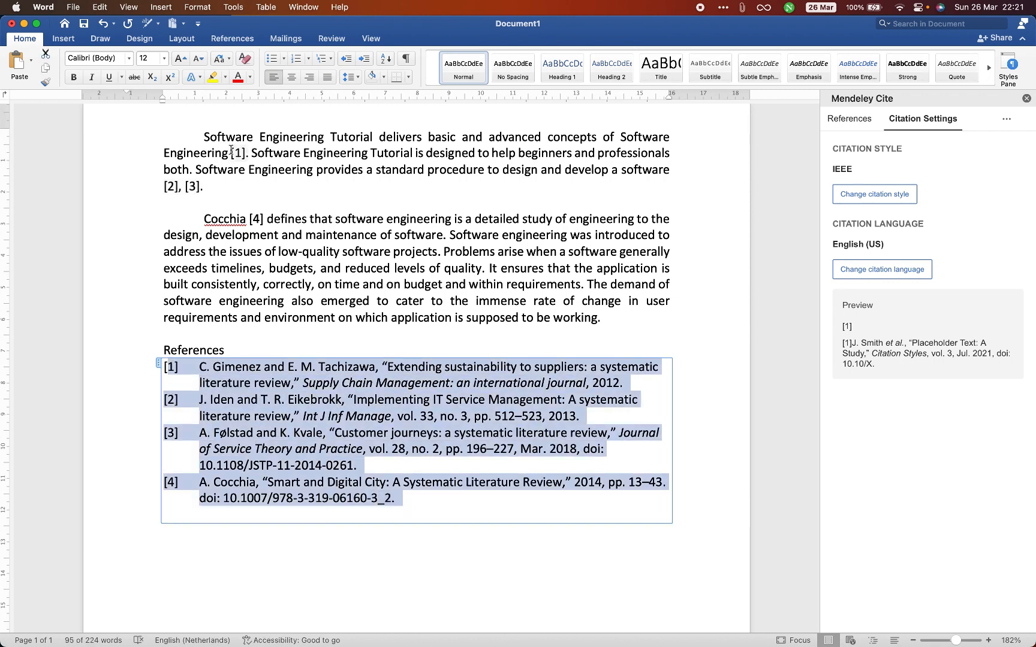
left_click_drag(231, 151, 245, 152)
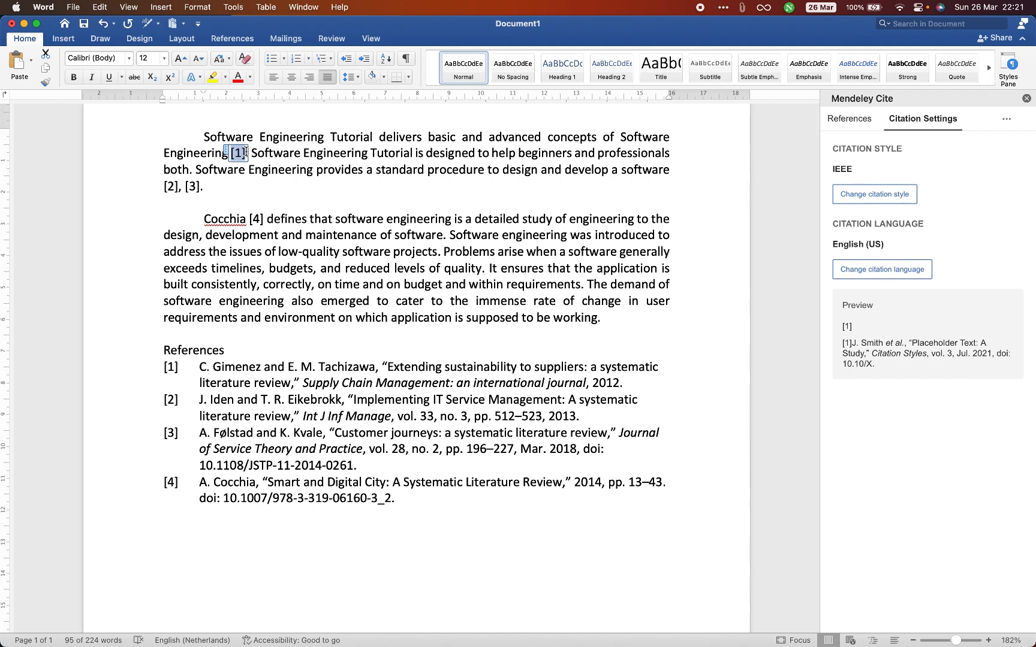
left_click(279, 239)
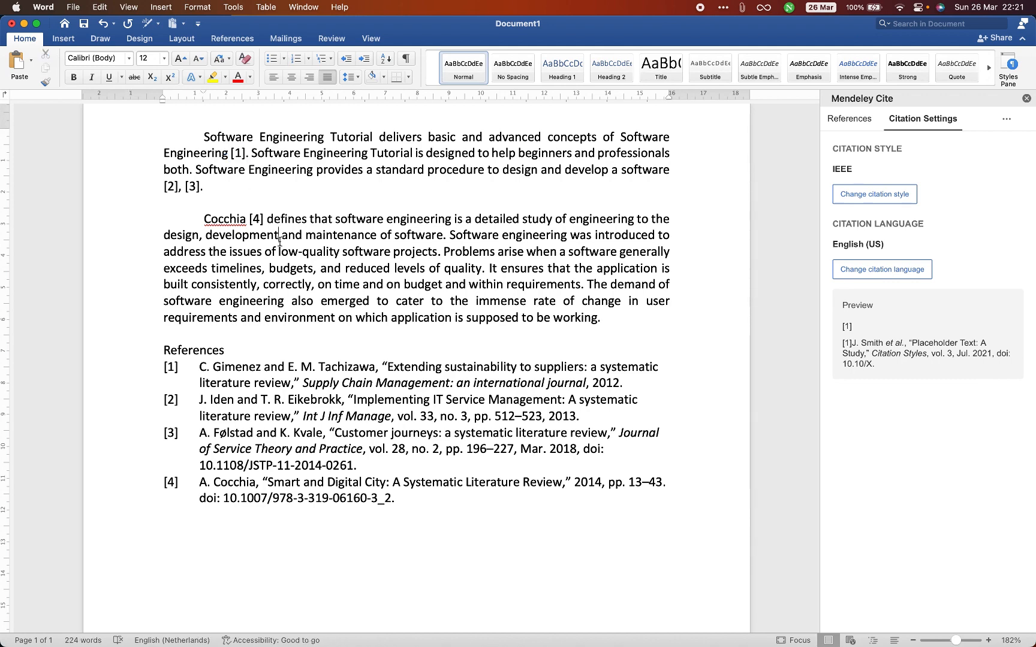